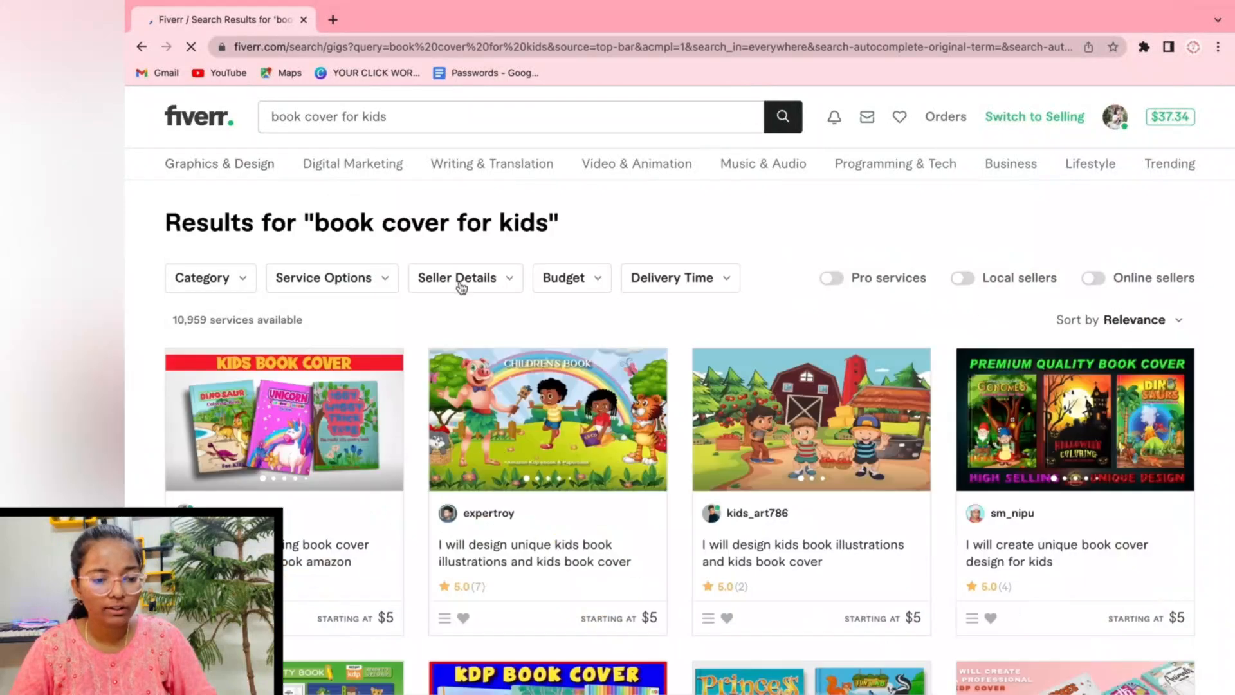
Look through the Fiverr results for "book cover for kids" and open the kids coloring book cover gig.
mouse_move(405, 192)
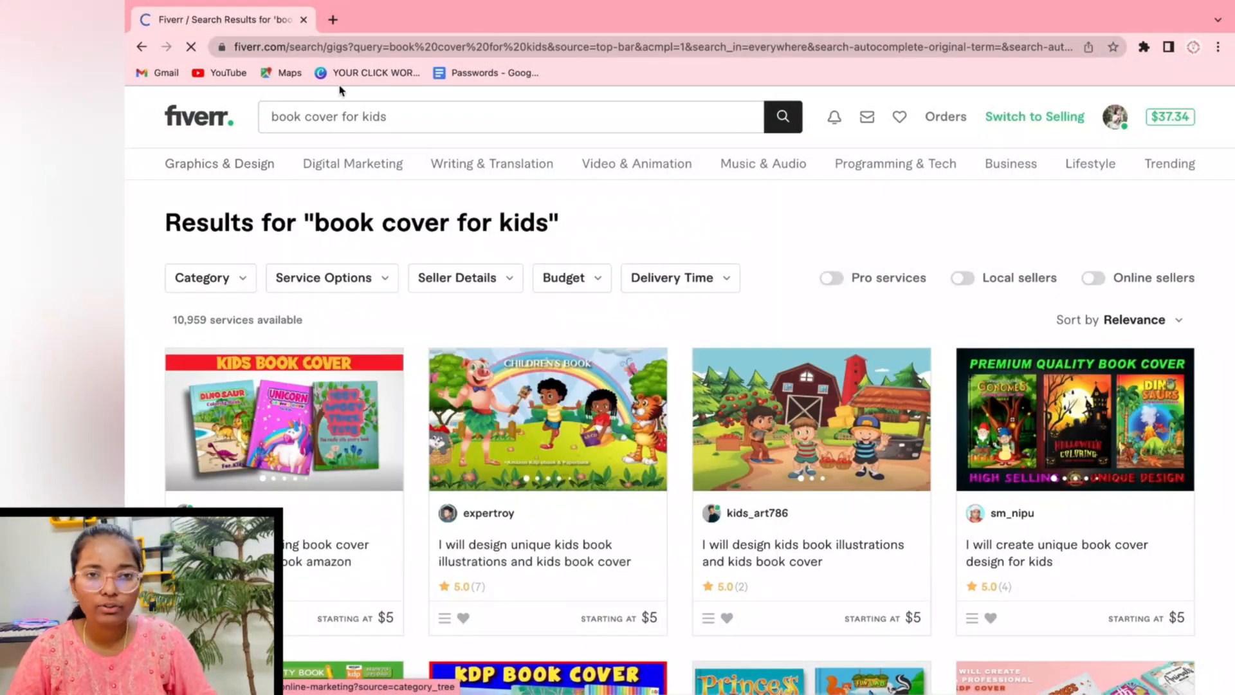
scroll(392, 312, "down", 1)
scroll(286, 279, "up", 1)
scroll(623, 316, "down", 1)
scroll(622, 315, "up", 1)
left_click(497, 116)
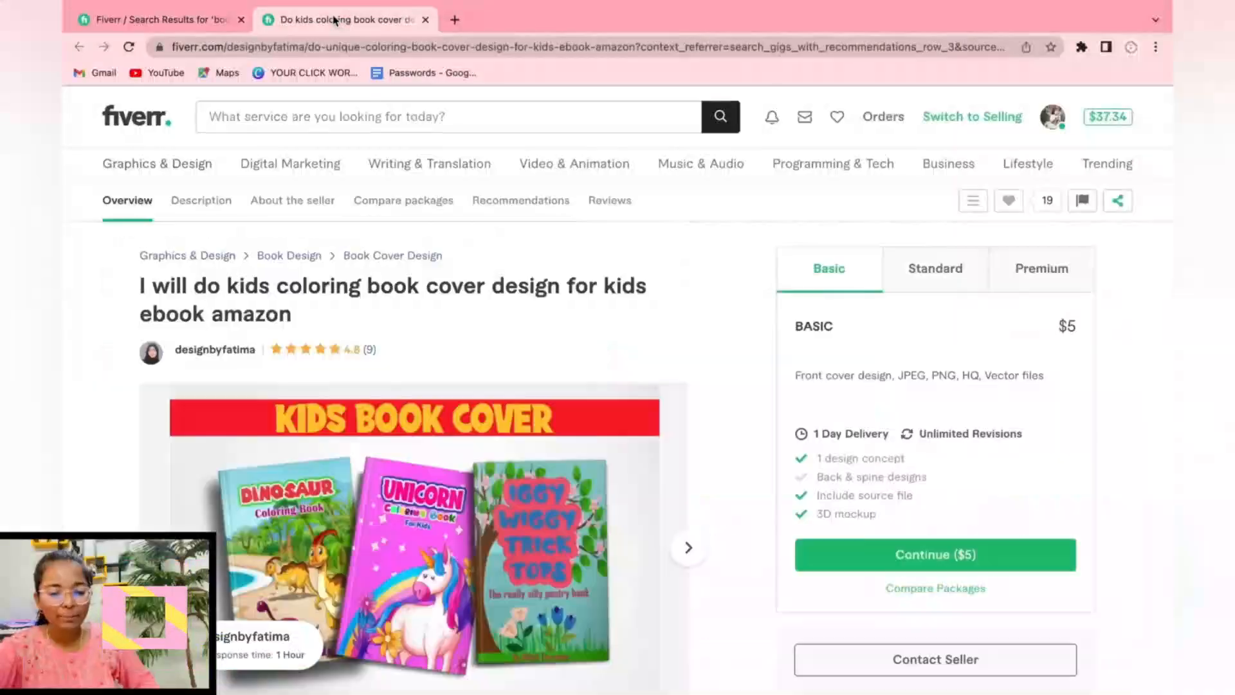
Examine the gig's Premium and Basic packages, comparing their prices, deliverables and delivery times.
scroll(528, 512, "down", 1)
scroll(750, 569, "down", 1)
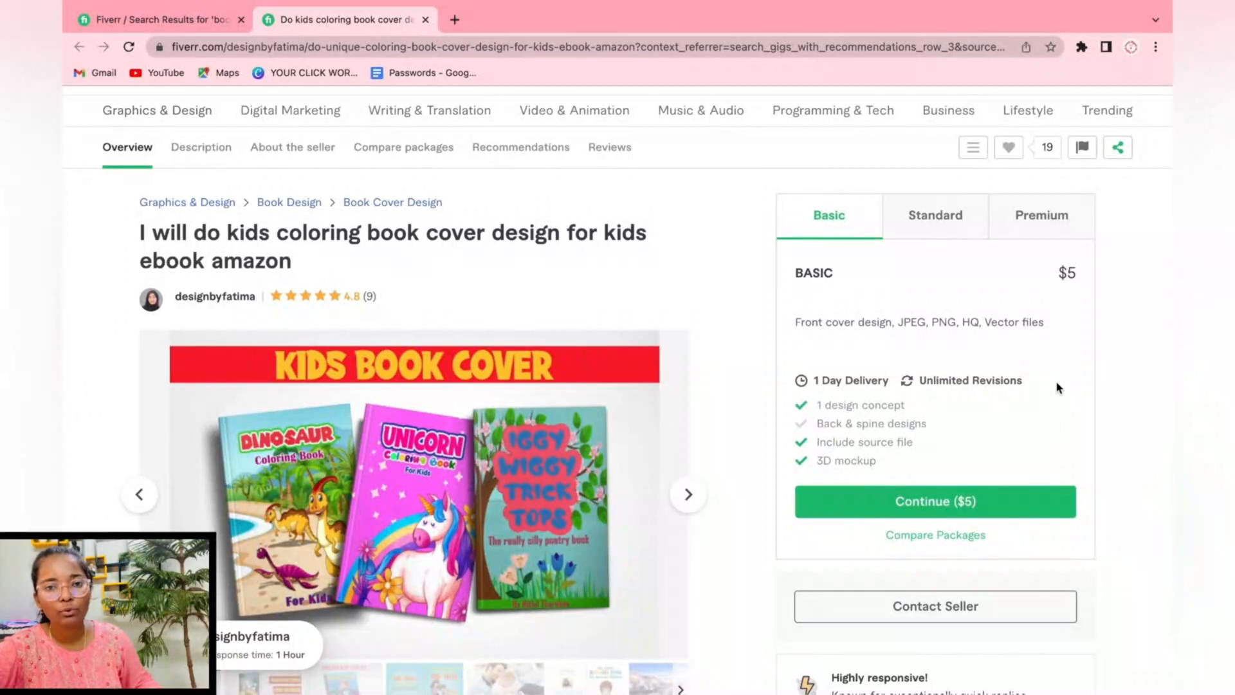
scroll(1058, 388, "down", 1)
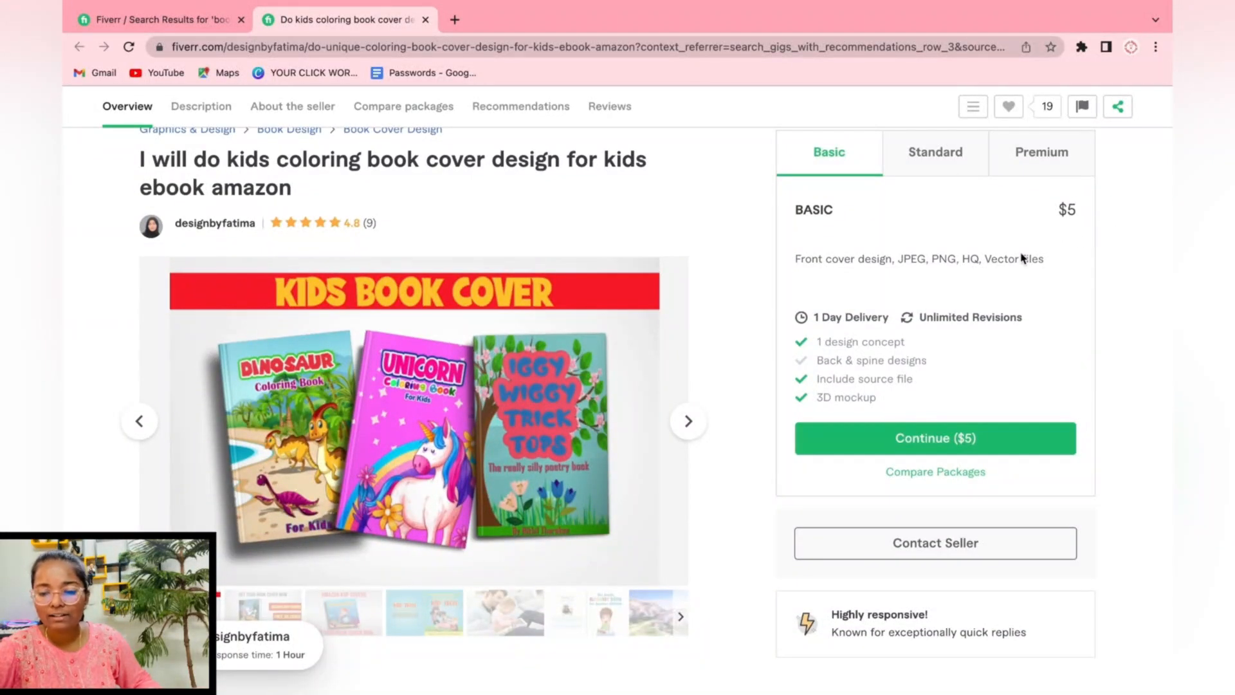
left_click(922, 174)
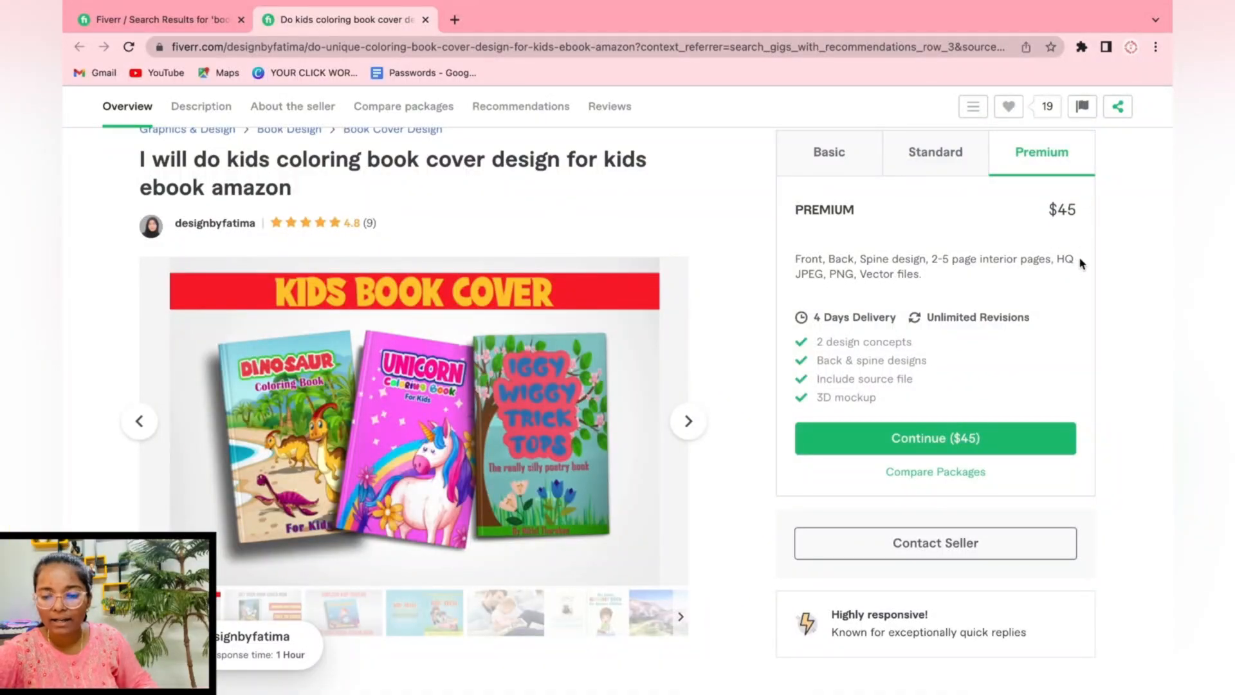
left_click(860, 171)
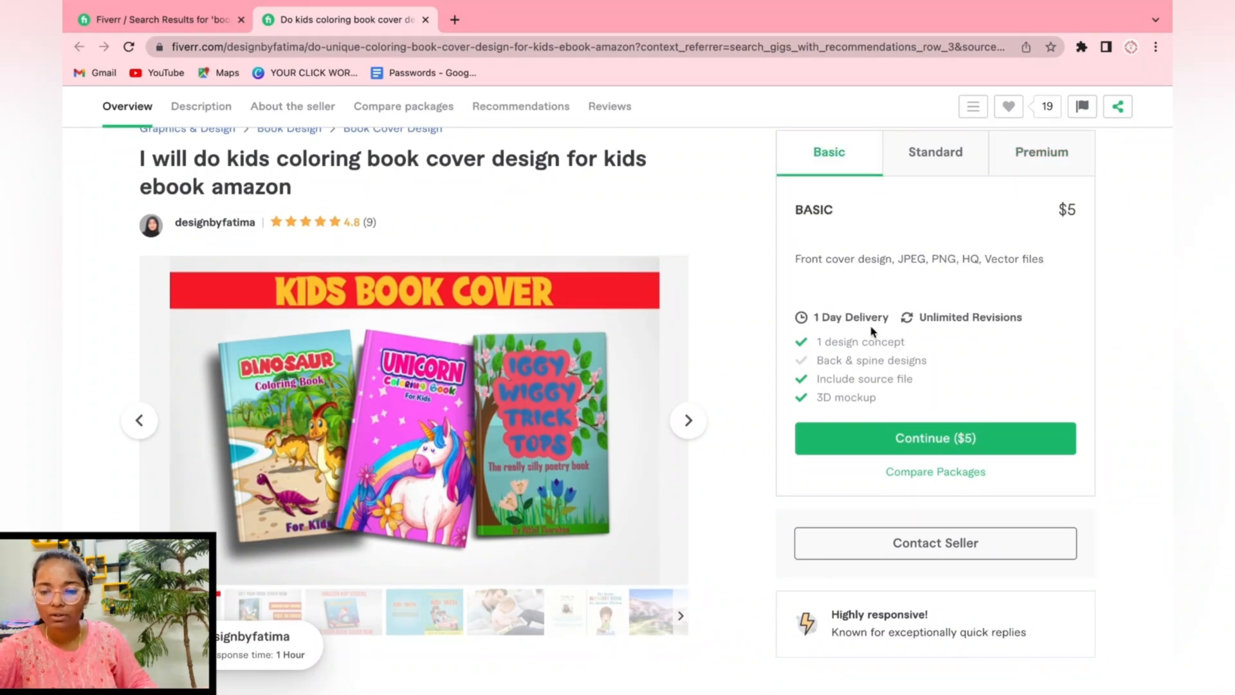
scroll(836, 360, "down", 5)
scroll(819, 394, "up", 3)
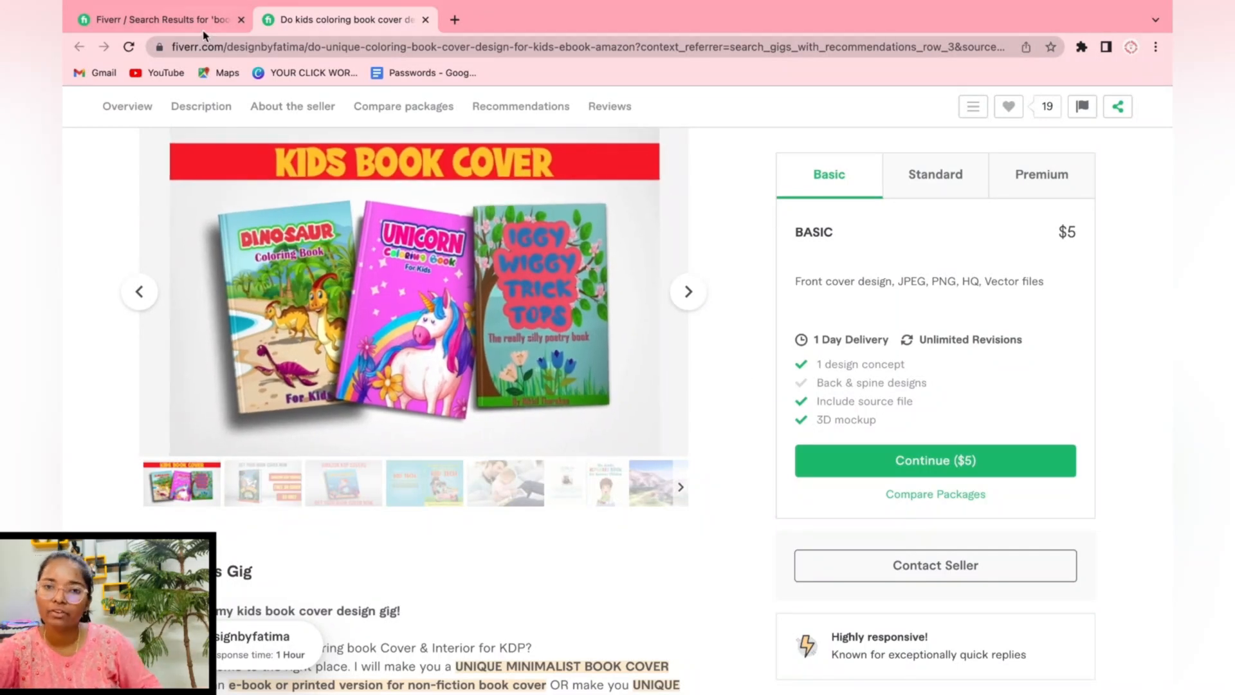
Return to the "book cover for kids" search results and examine the other gigs' cover samples, ratings and starting prices.
left_click(161, 19)
scroll(381, 297, "up", 3)
scroll(381, 297, "down", 5)
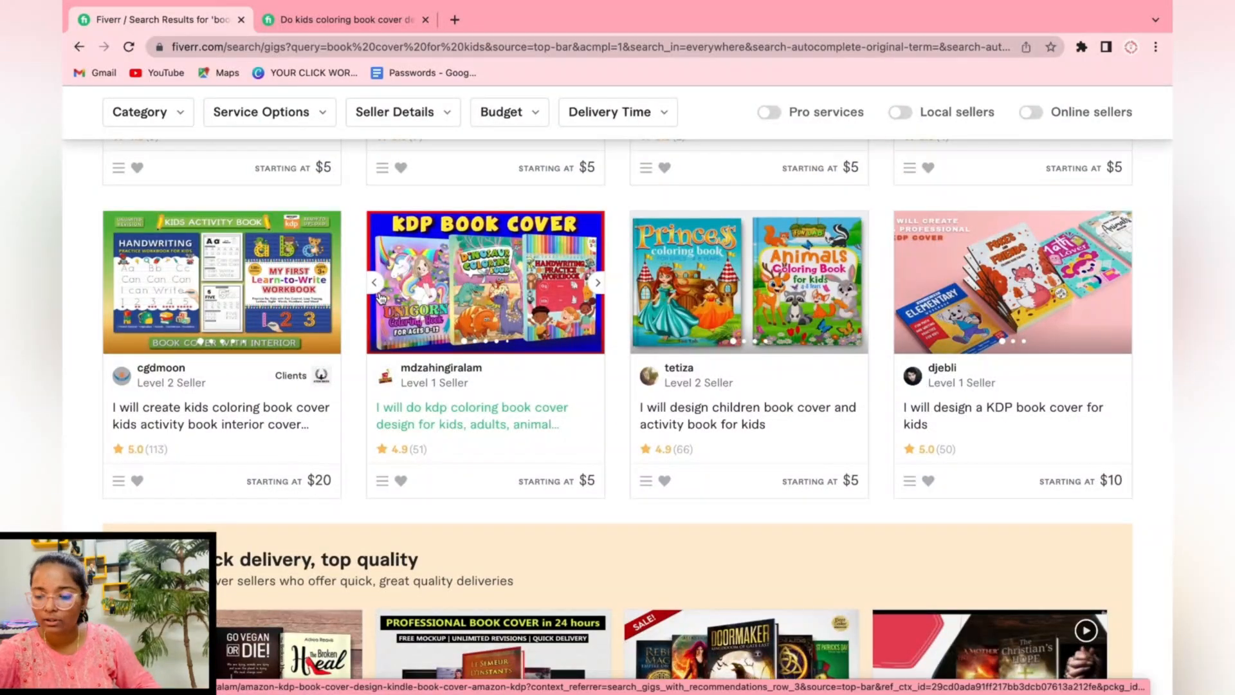
scroll(381, 296, "down", 3)
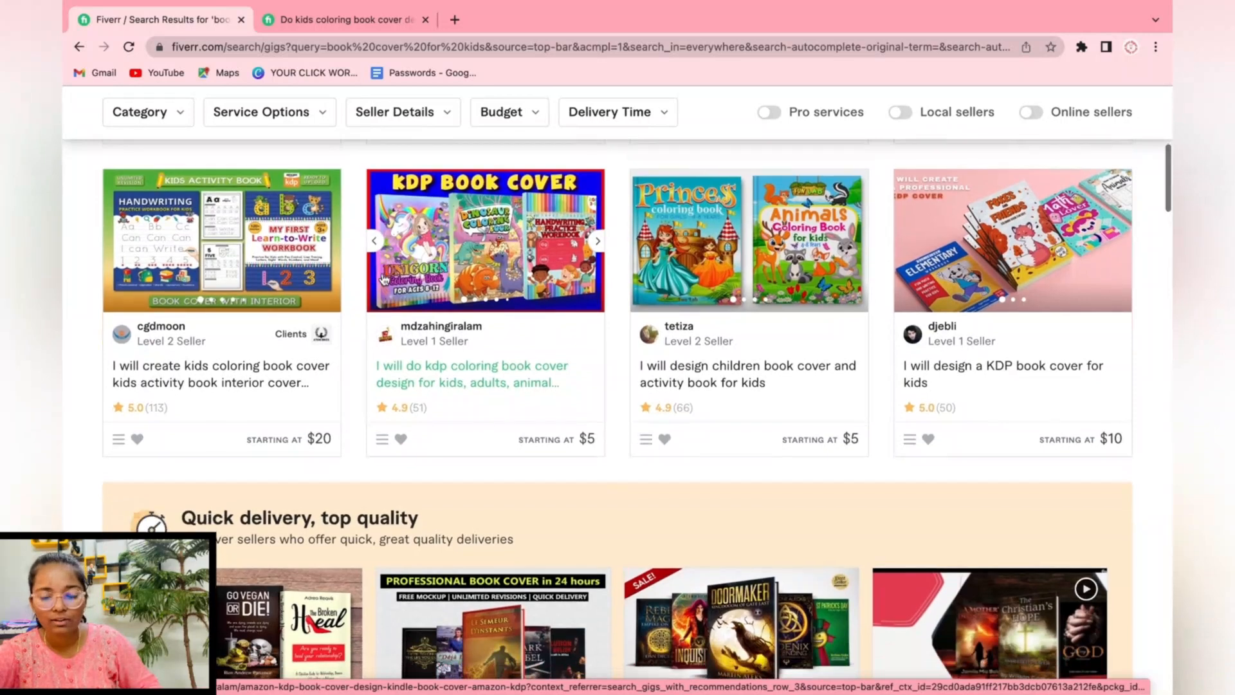
scroll(384, 280, "down", 1)
scroll(384, 276, "up", 4)
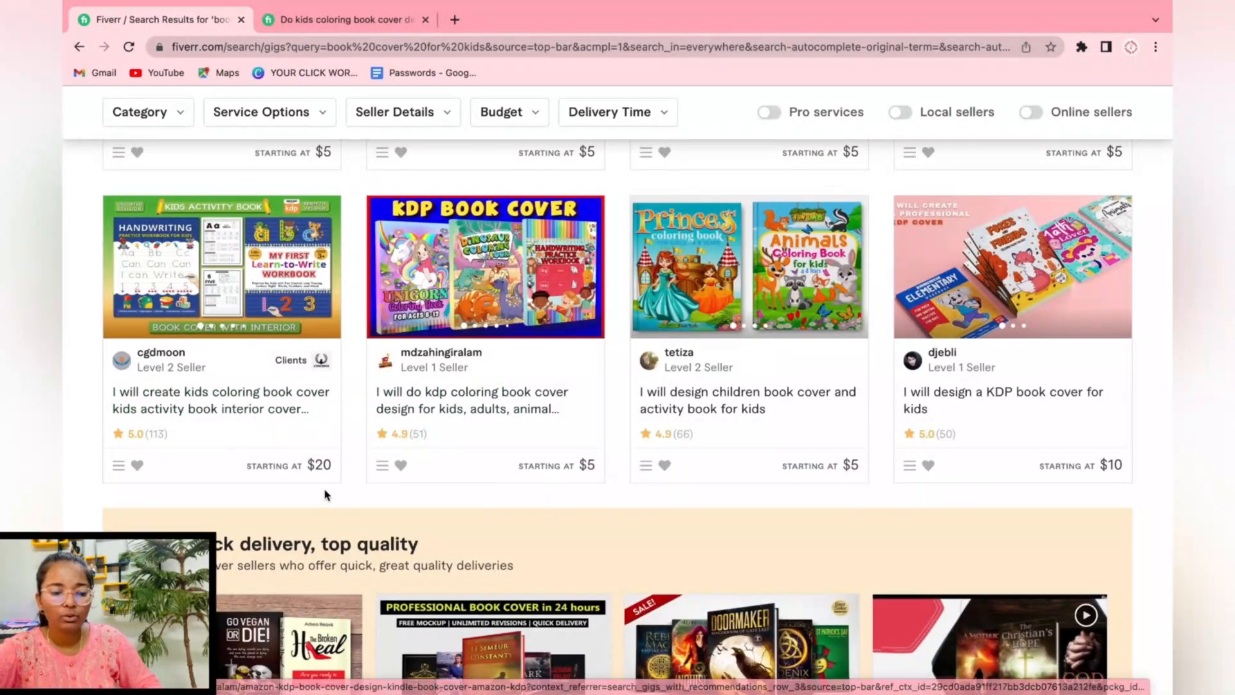
scroll(281, 227, "up", 2)
scroll(281, 228, "up", 5)
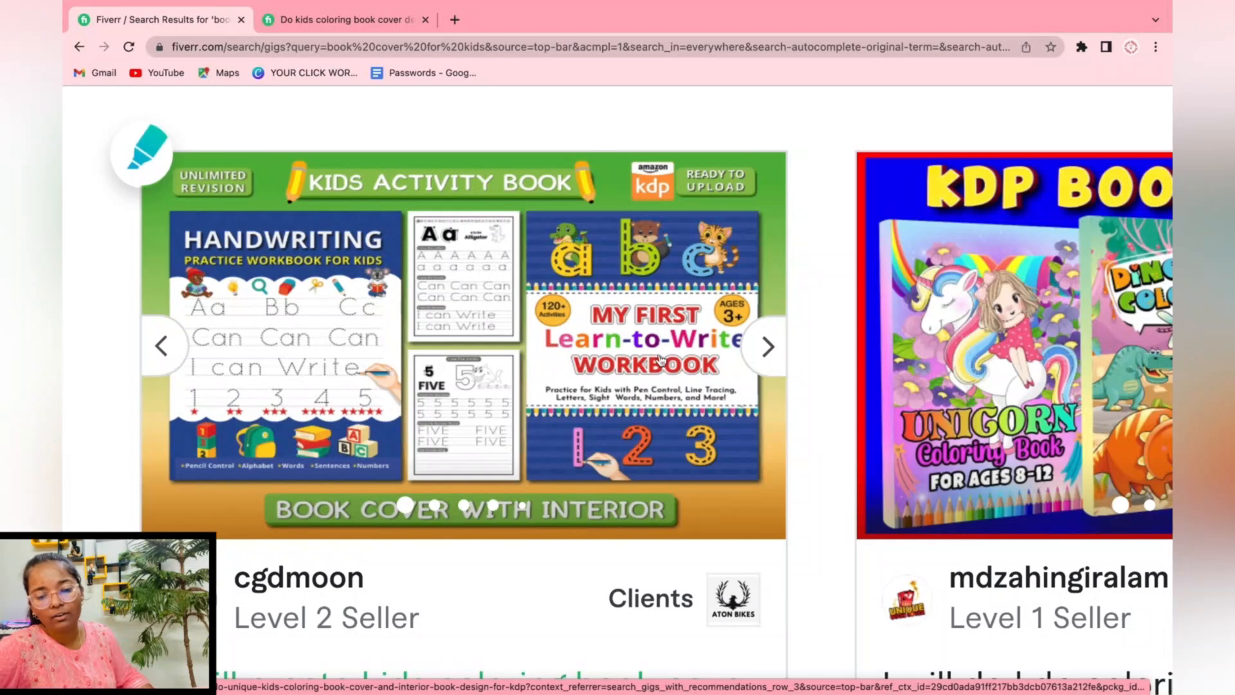
scroll(702, 322, "down", 7)
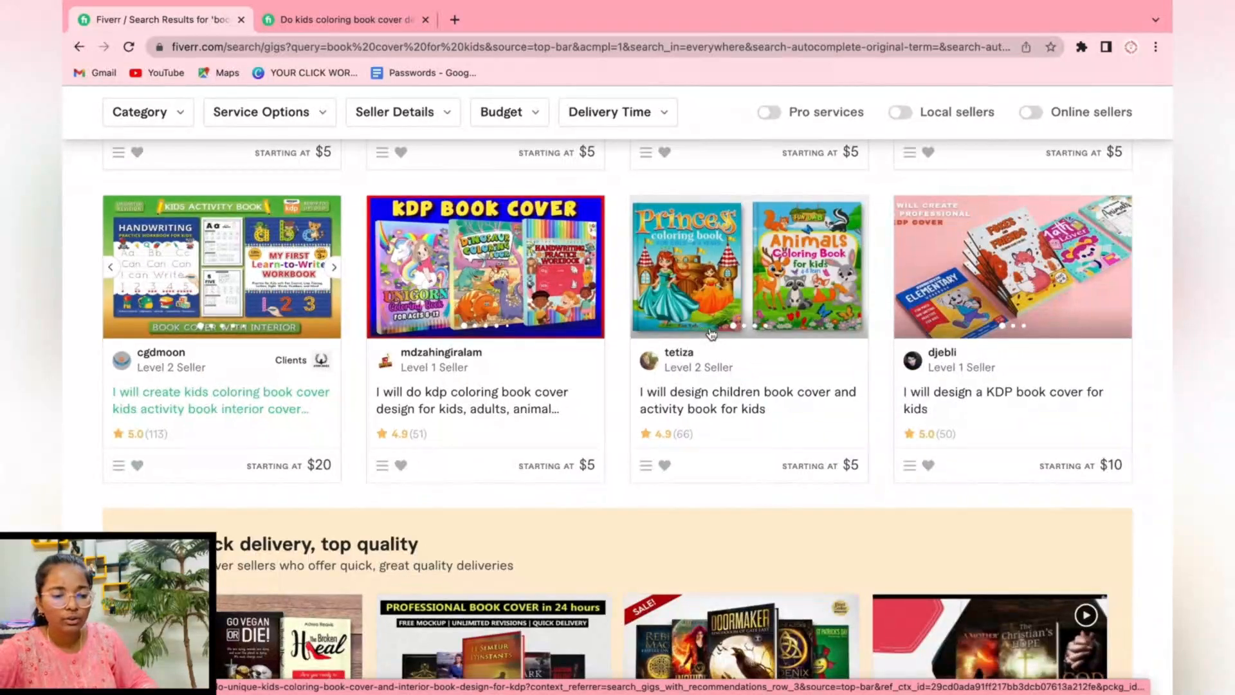
Examine the kids coloring book cover gig's description, list of services, related tags and package comparison.
scroll(711, 333, "down", 10)
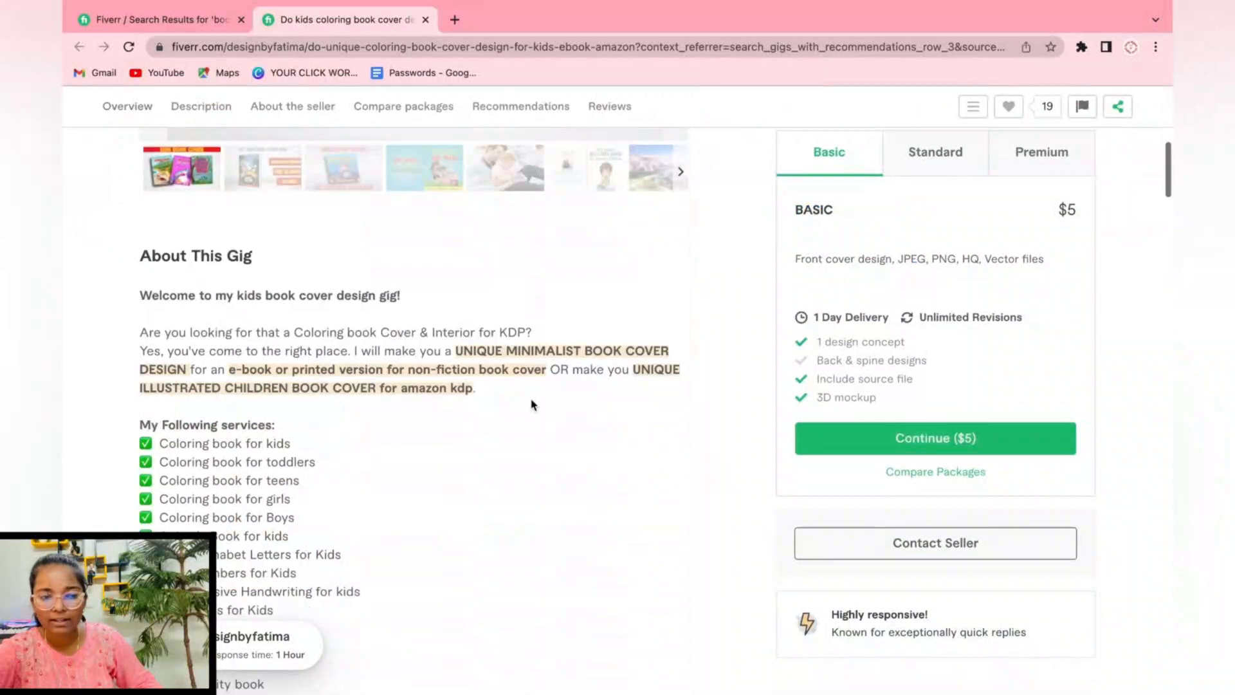
scroll(531, 404, "down", 3)
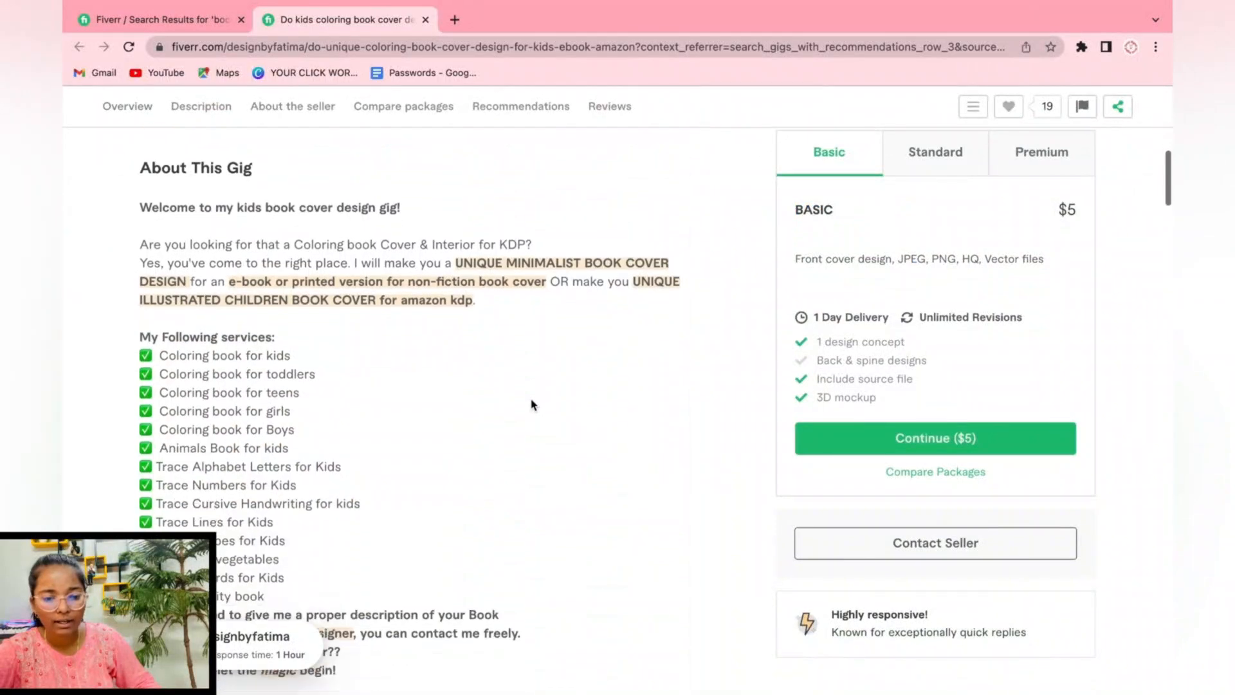
scroll(531, 404, "down", 2)
mouse_move(141, 226)
left_mouse_down()
mouse_move(264, 483)
mouse_move(353, 571)
left_mouse_up()
scroll(354, 572, "down", 5)
scroll(526, 416, "down", 10)
scroll(526, 416, "down", 10)
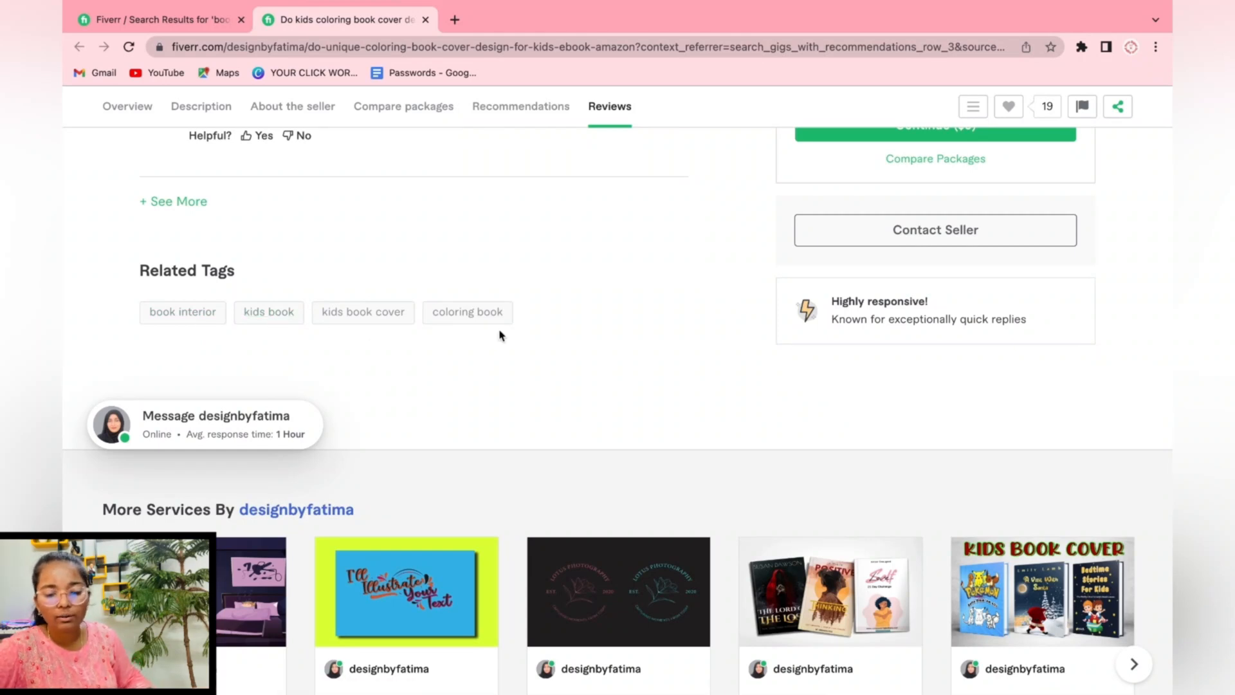
scroll(501, 335, "up", 15)
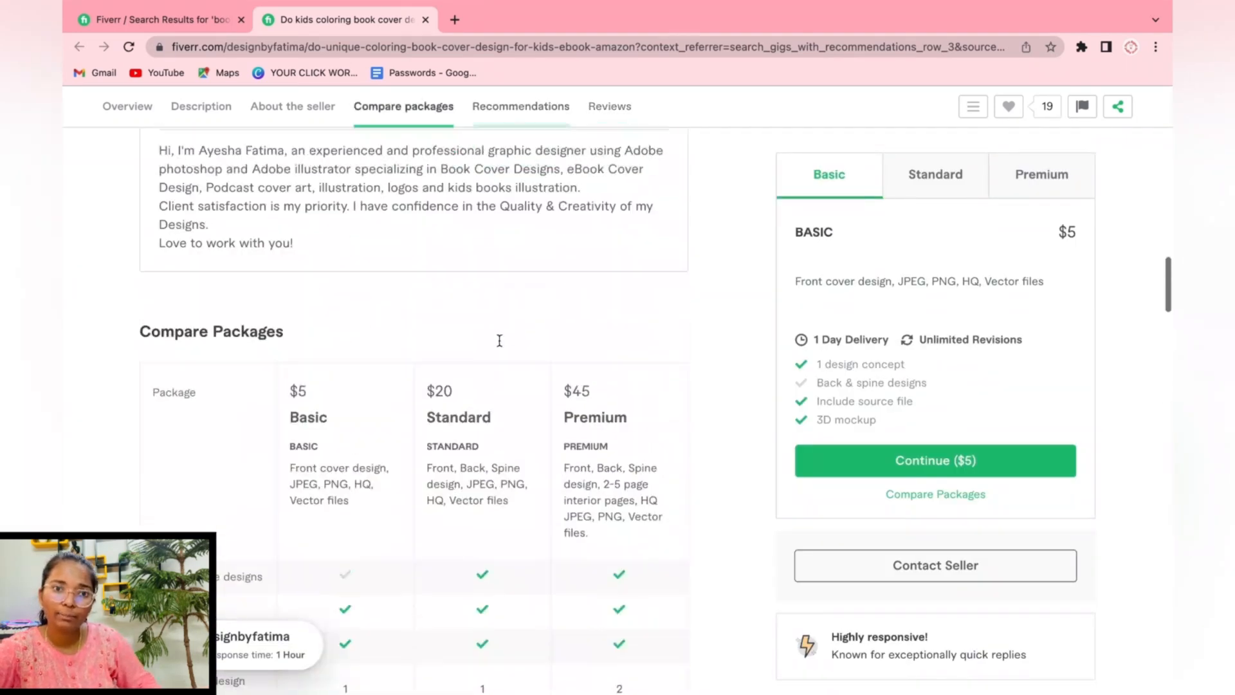
scroll(499, 341, "up", 10)
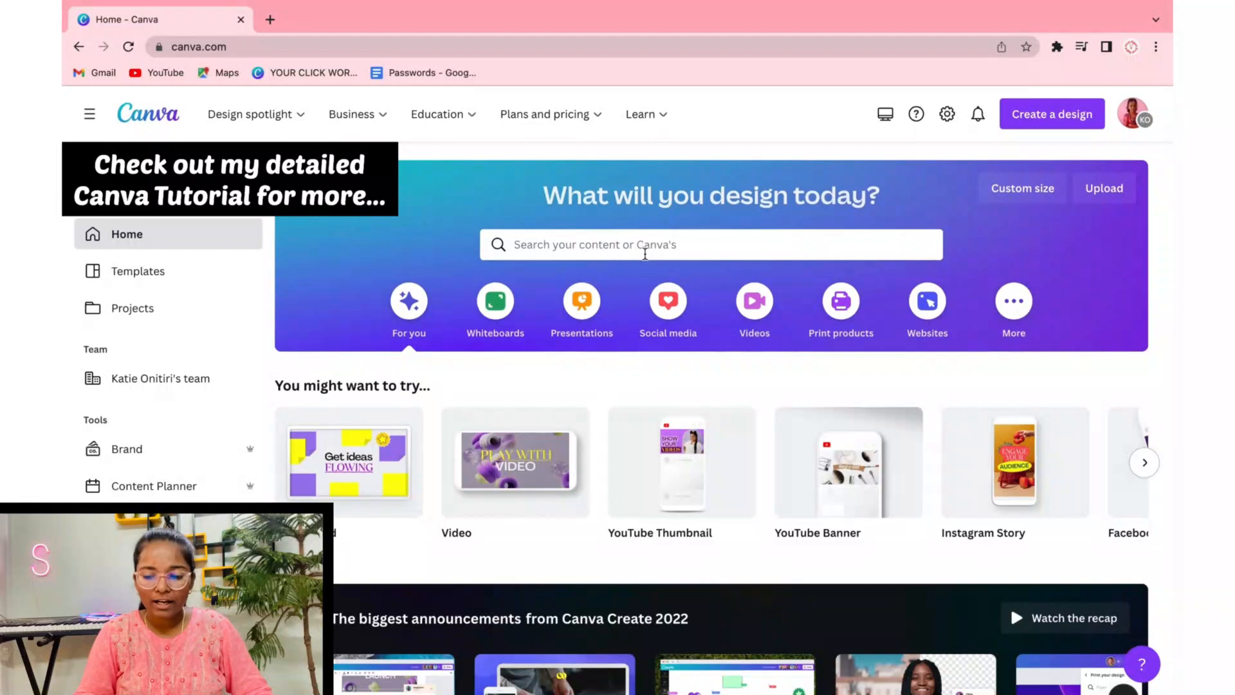
Switch to Canva and search its templates for "Book cover".
left_click(645, 252)
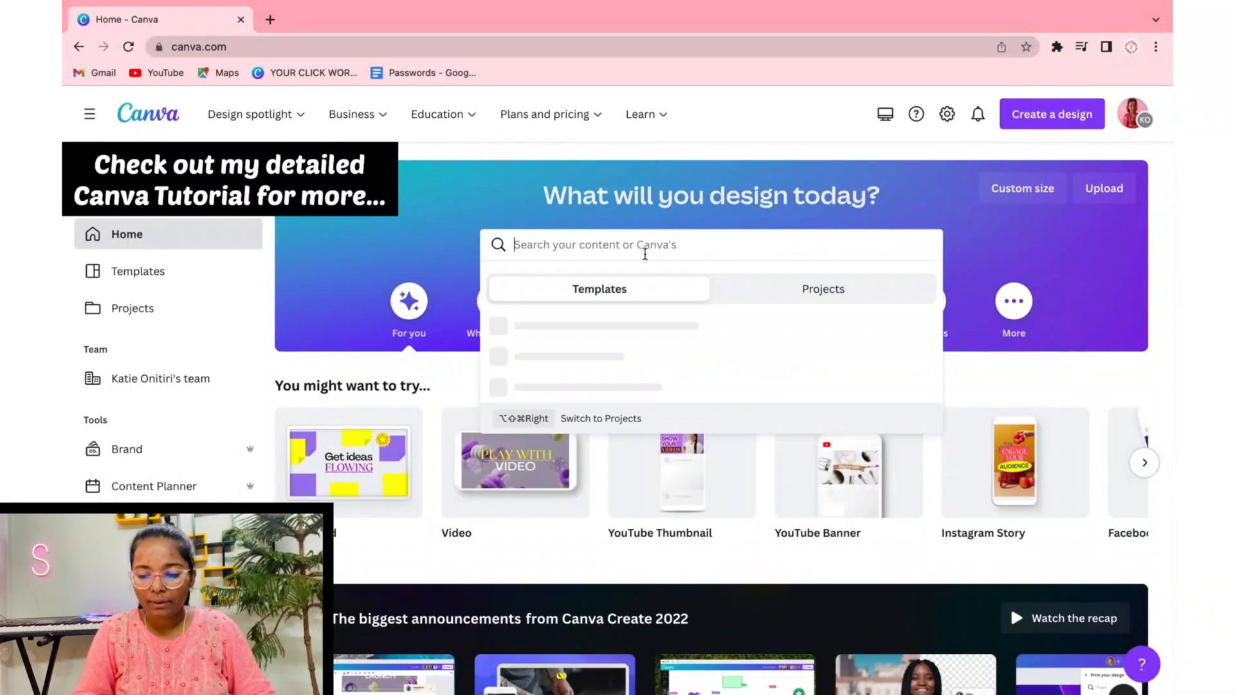
type("Bo")
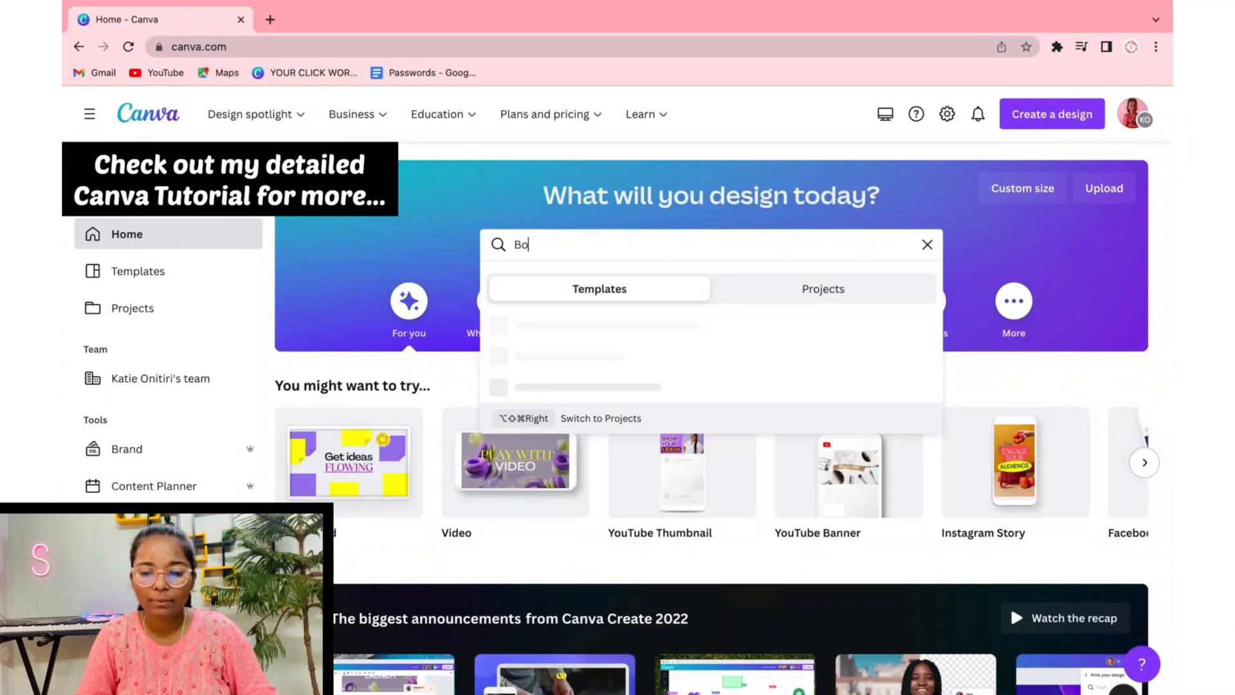
type("ok cover")
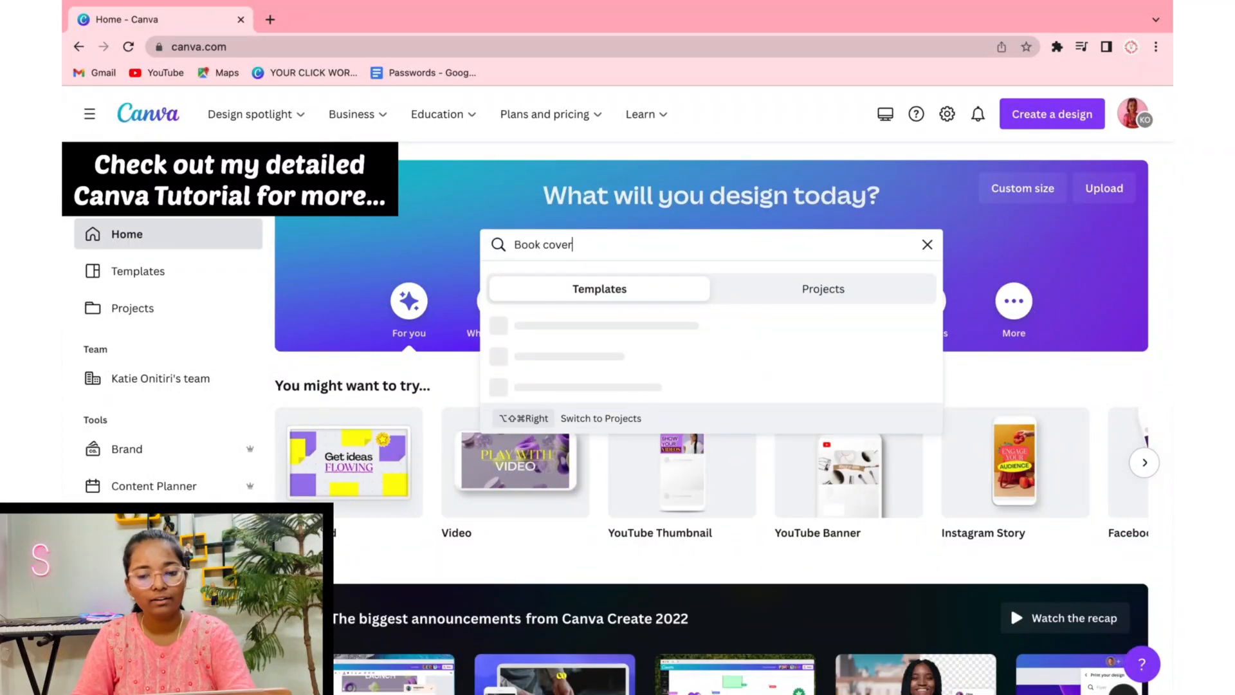
key("Return")
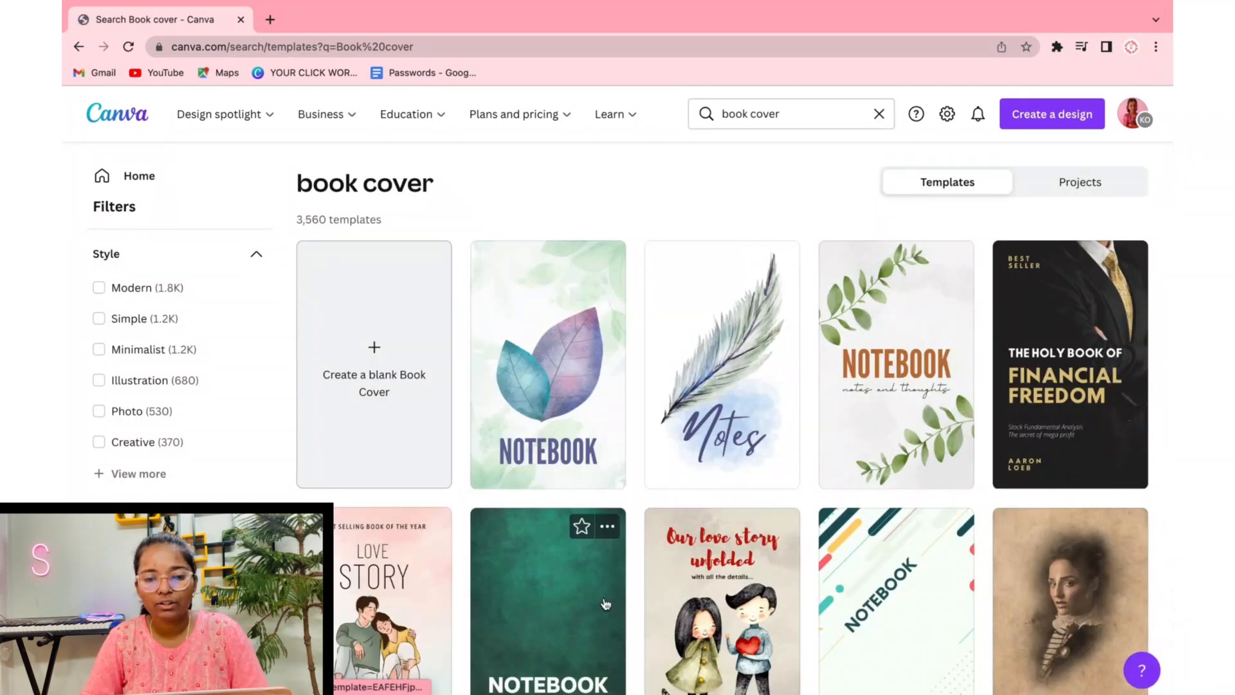
Create a blank Book Cover design and name it "Kids book cover sample".
left_click(374, 377)
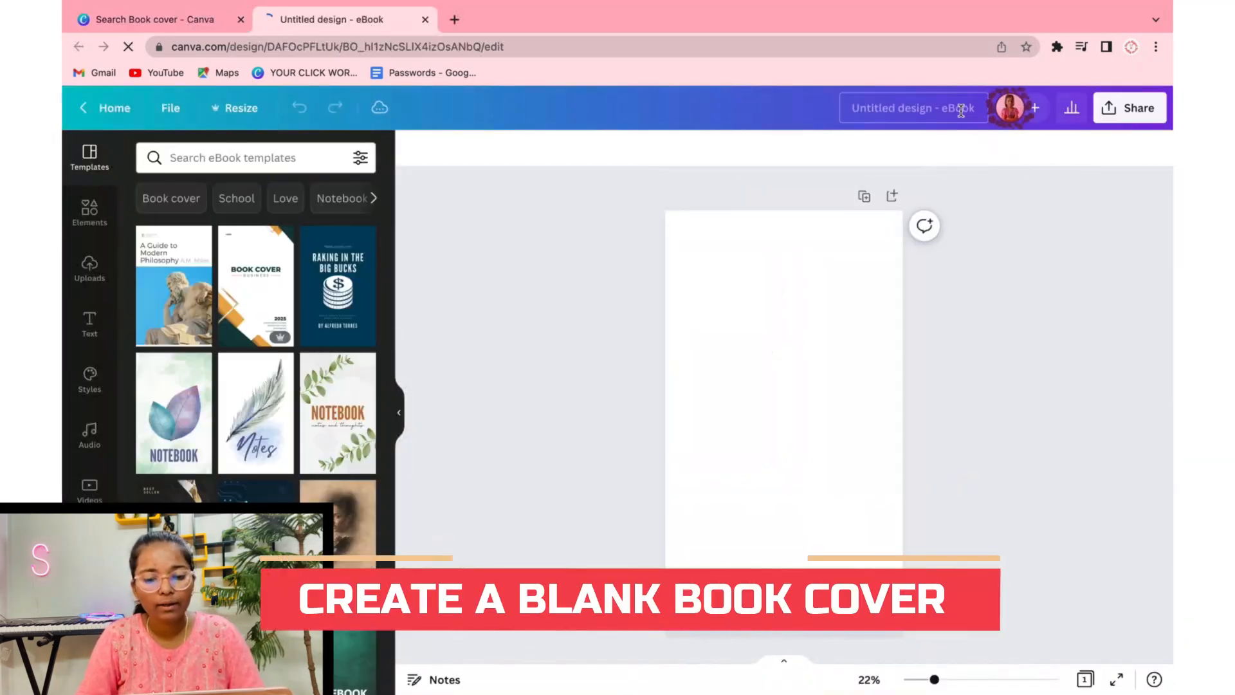
type("Ki")
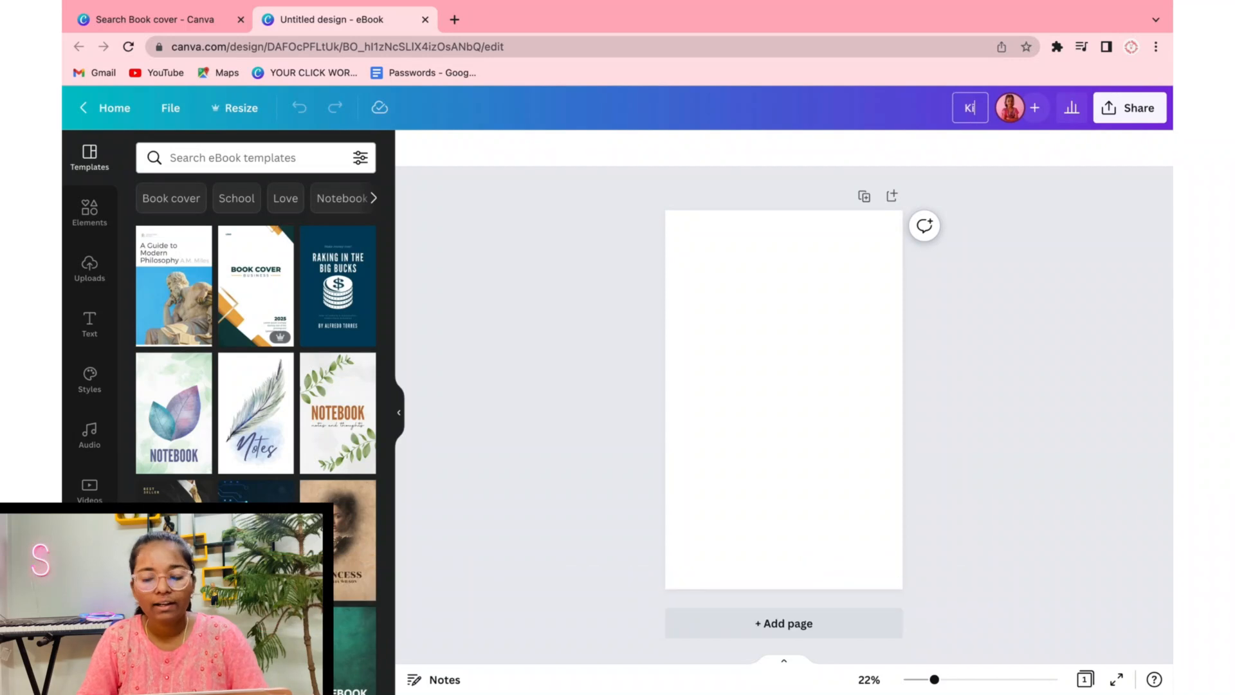
type("ds book cover sample")
left_click(993, 229)
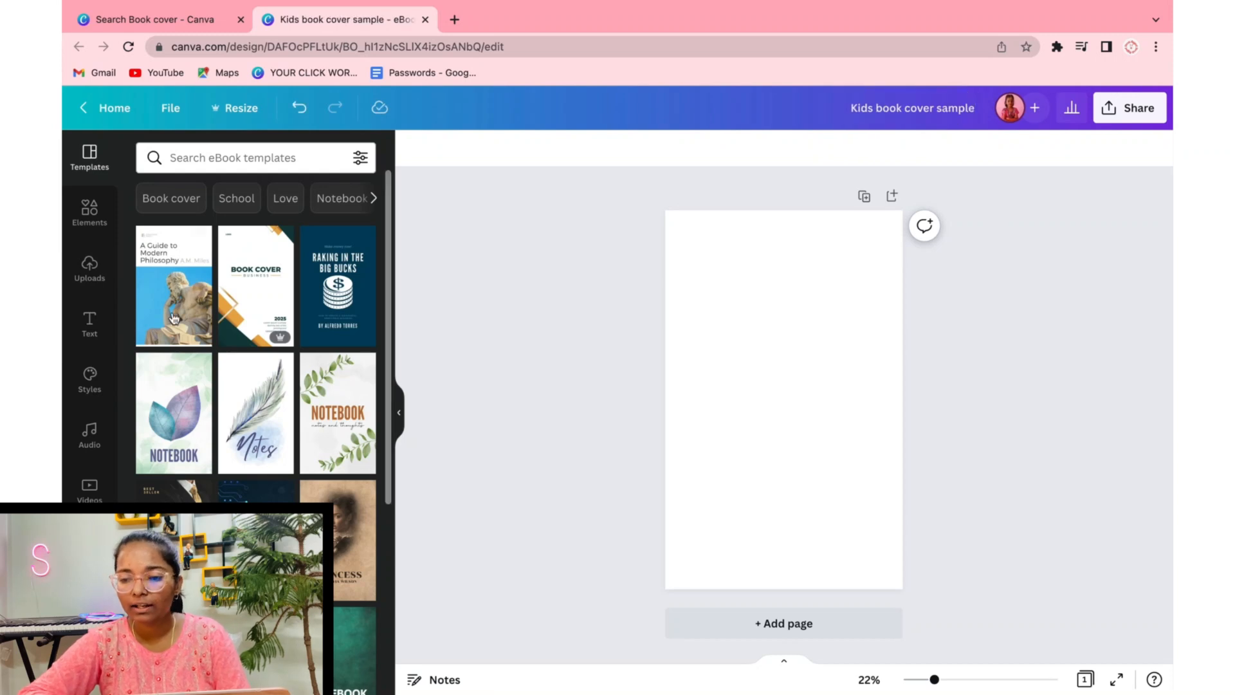
Search the elements for "Sky" and limit the results to photos, leaving the page empty.
left_click(90, 214)
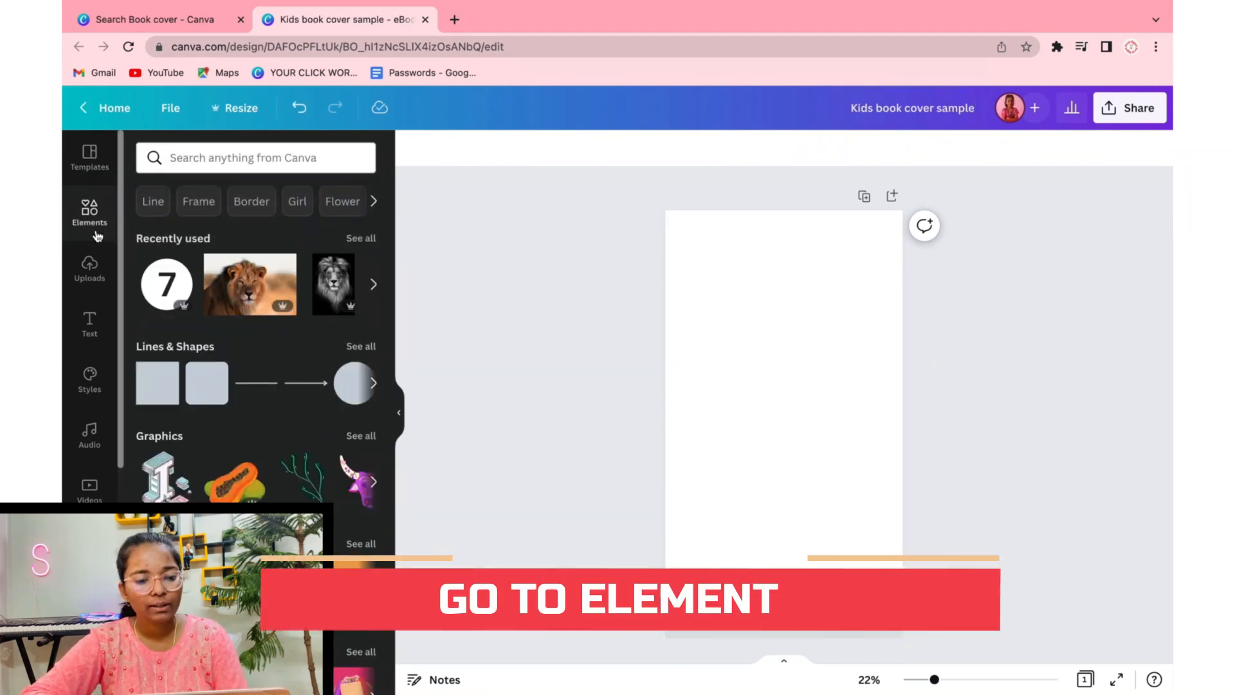
left_click(218, 165)
type("Sky")
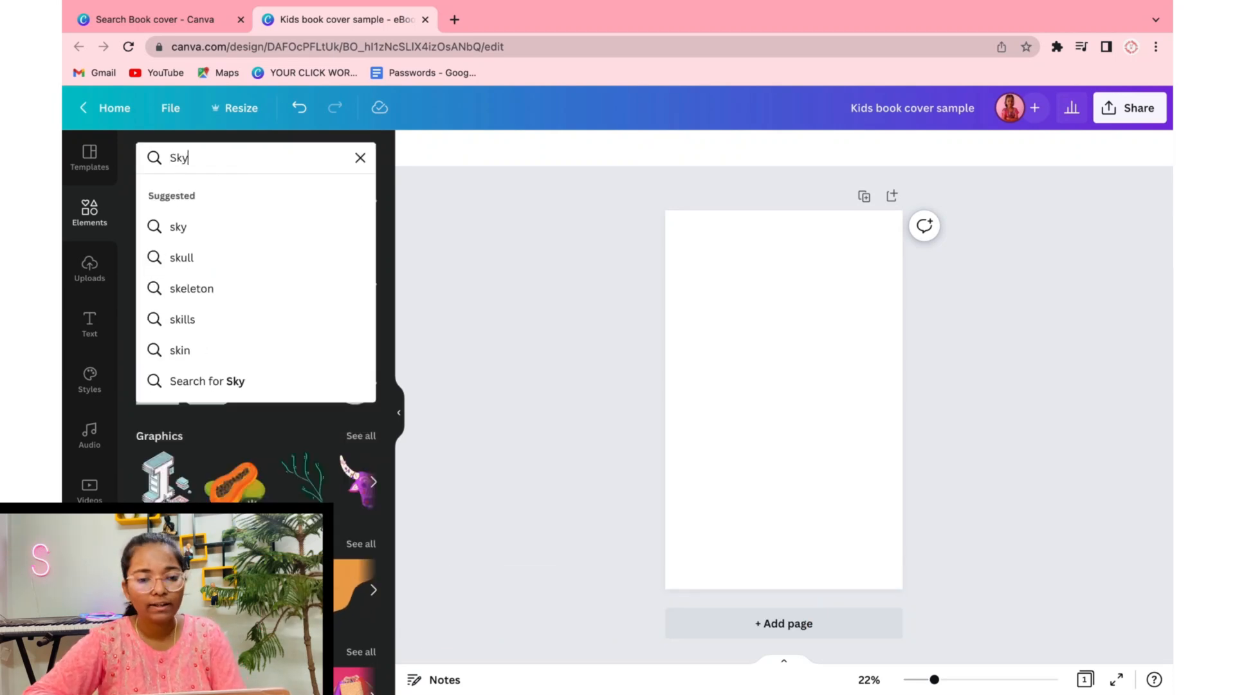
key("Return")
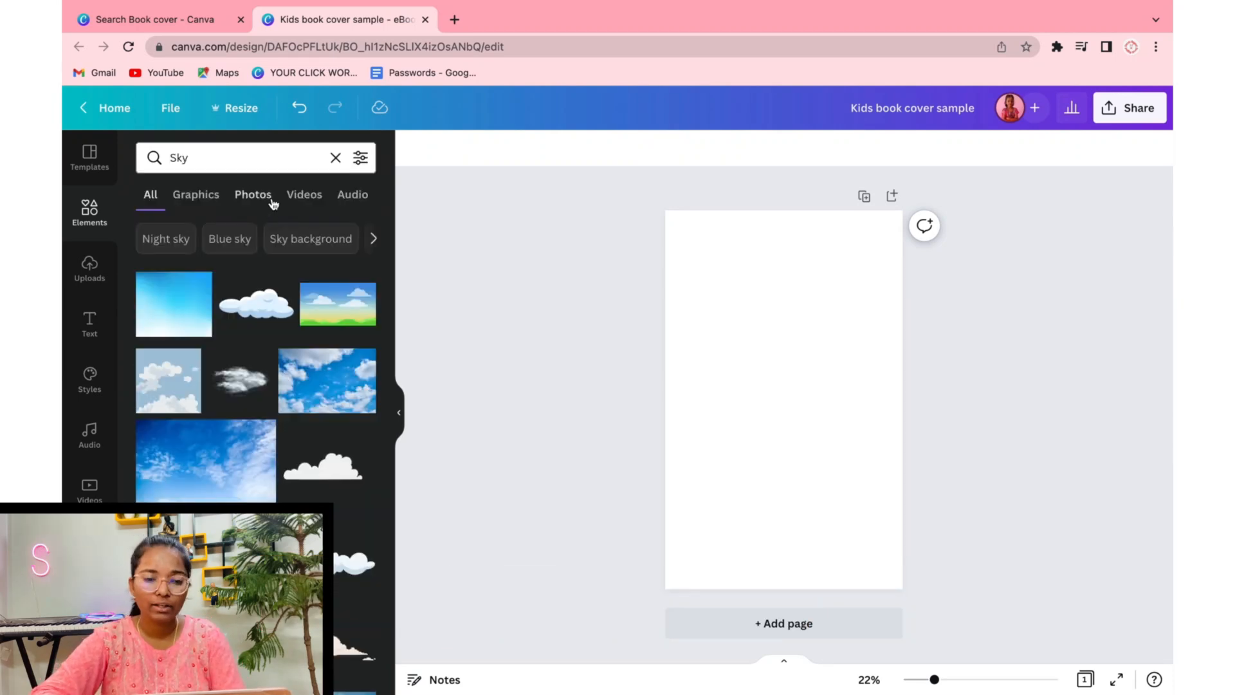
left_click(167, 388)
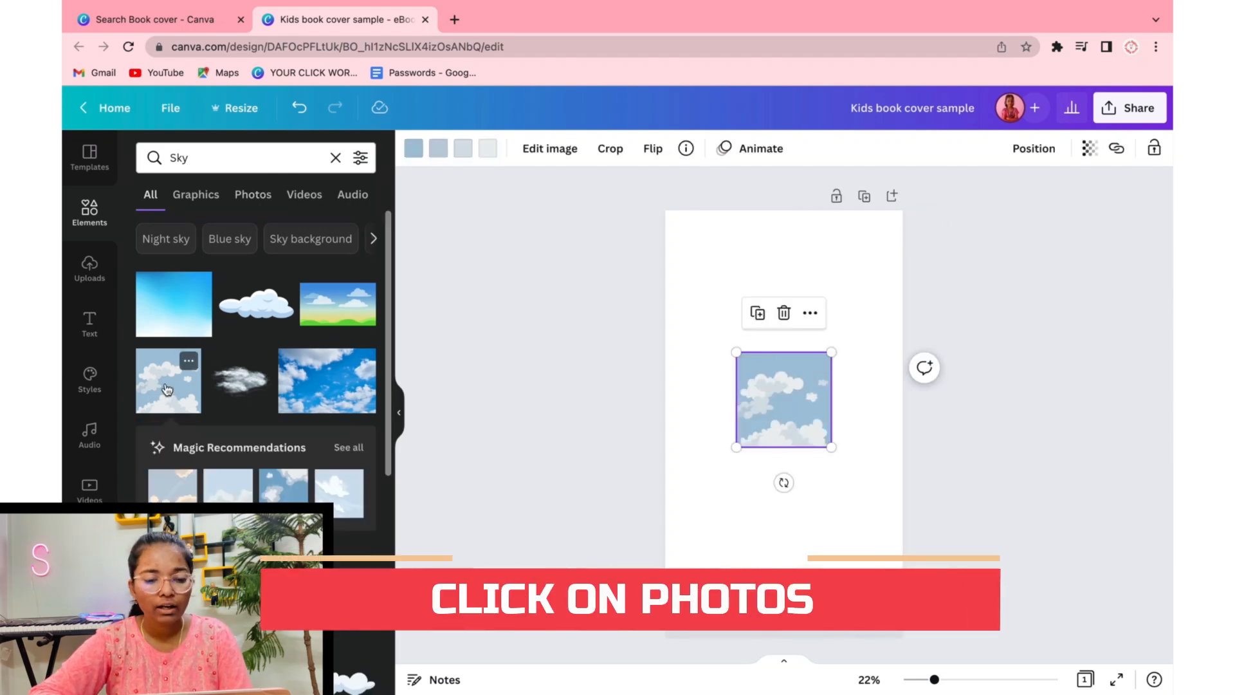
key("Delete")
left_click(253, 194)
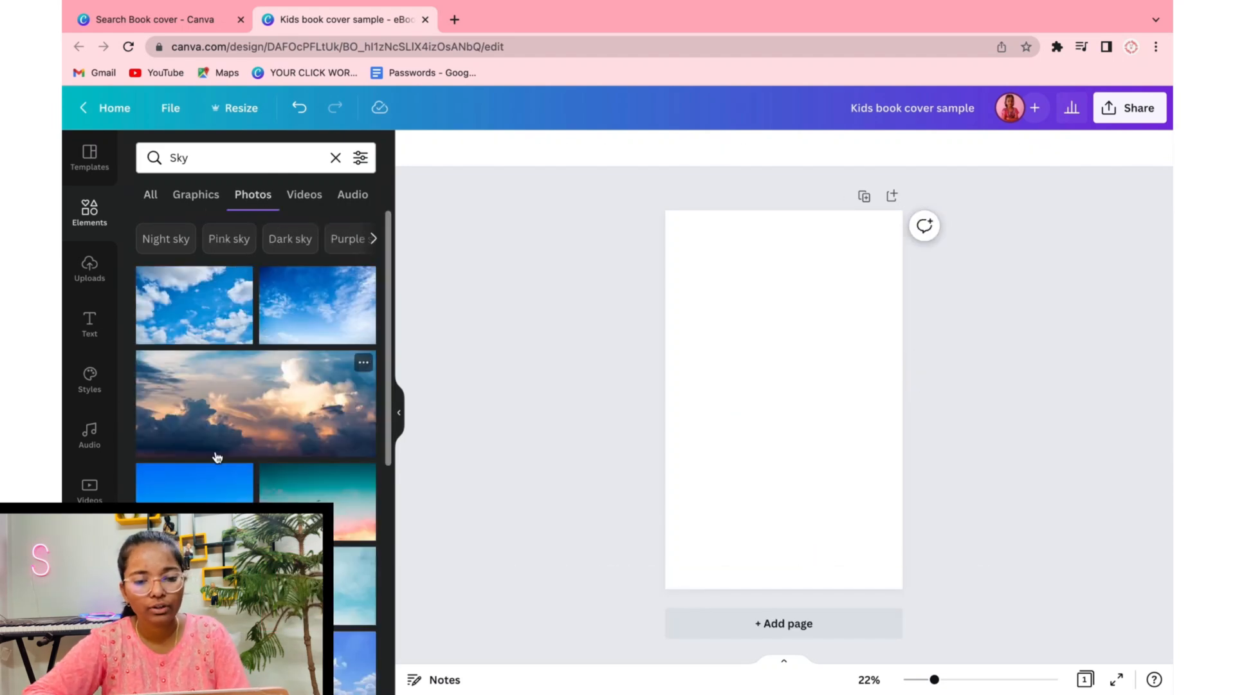
scroll(218, 457, "down", 5)
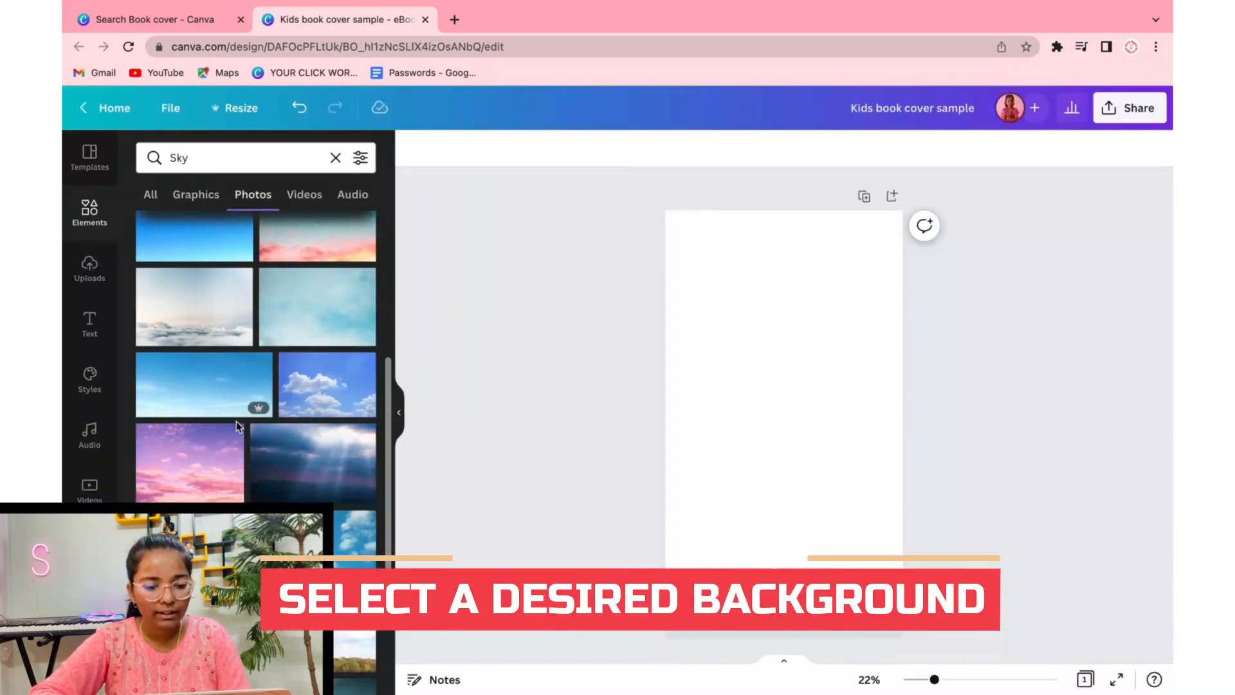
scroll(237, 420, "down", 2)
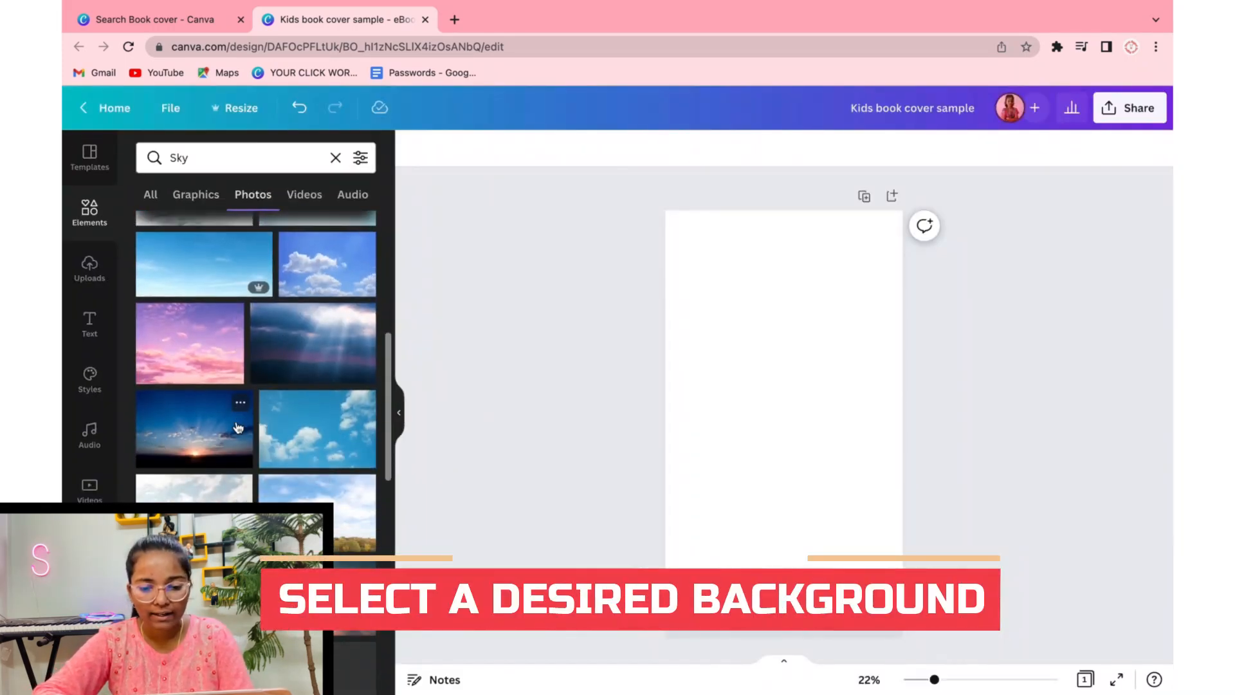
scroll(238, 428, "down", 3)
left_click(238, 428)
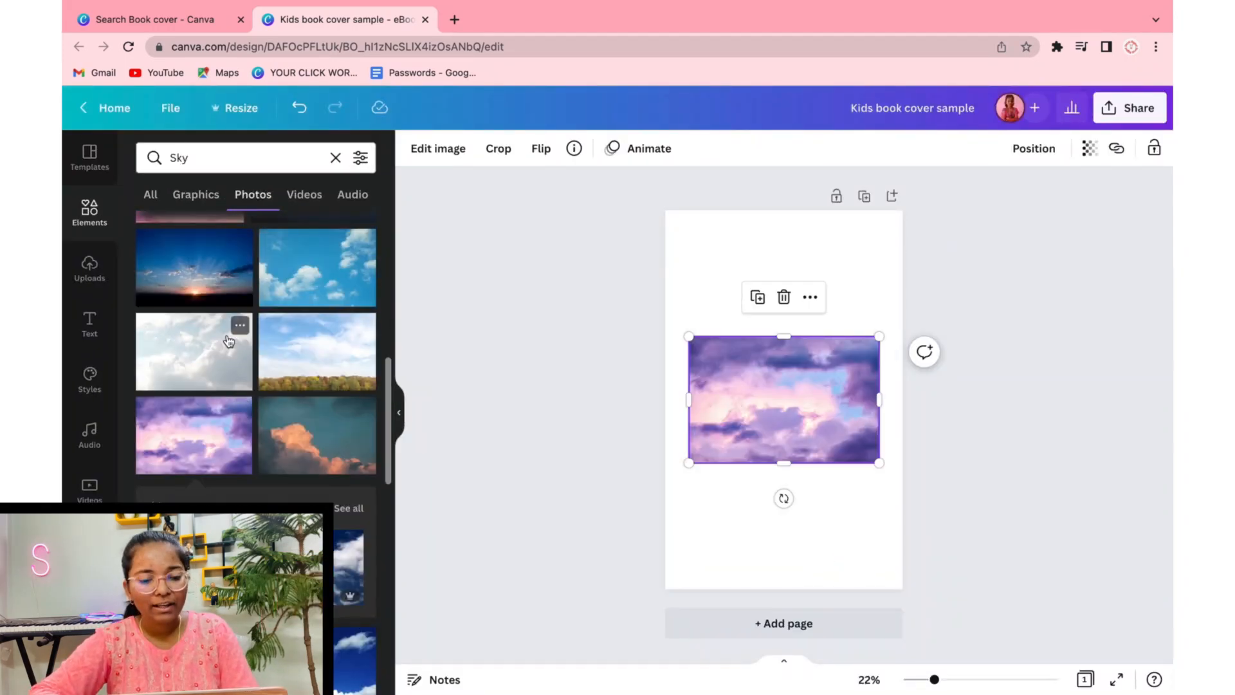
key("Delete")
Add the purple and pink cloudy sky photo and stretch it to cover the whole page as the background.
scroll(229, 341, "down", 10)
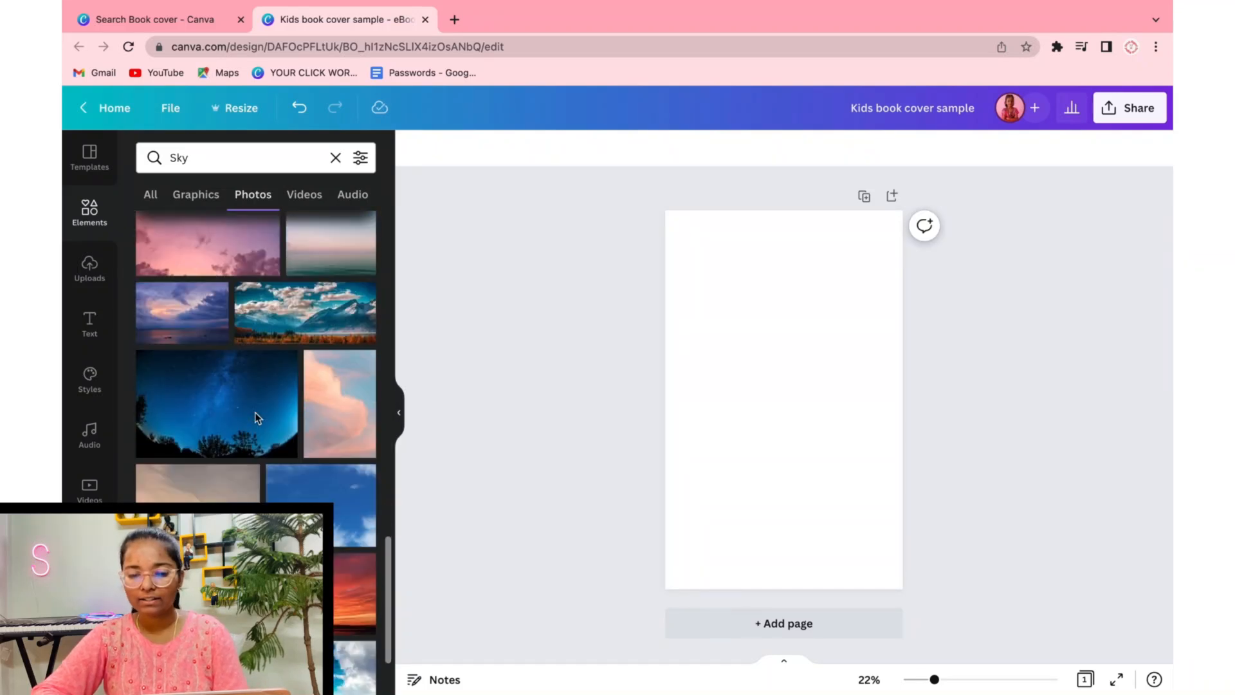
scroll(256, 419, "down", 10)
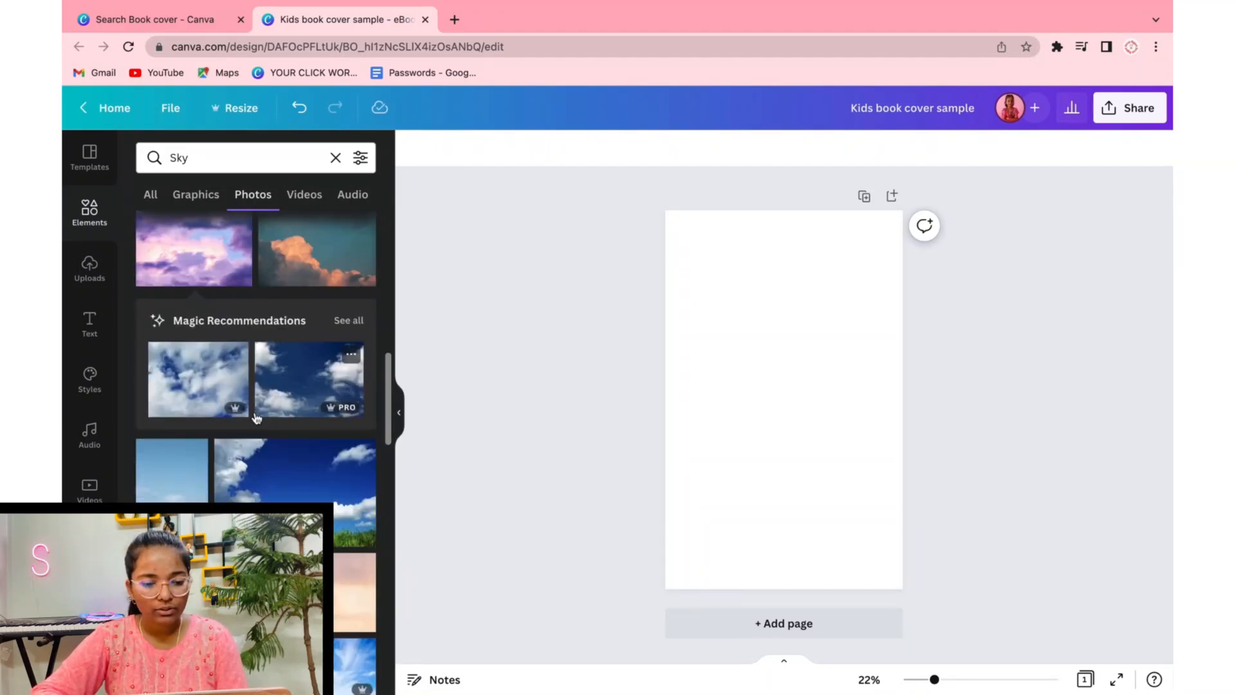
left_click(219, 479)
left_click_drag(880, 337, 902, 320)
left_click_drag(687, 320, 665, 304)
left_click_drag(746, 303, 743, 212)
left_click_drag(783, 463, 784, 590)
left_click(1036, 399)
left_click(789, 372)
left_click(1116, 148)
left_click(1115, 352)
left_click(1115, 352)
Search the elements for "plane", limit the results to graphics, and look through them for a child-friendly plane.
double_click(178, 157)
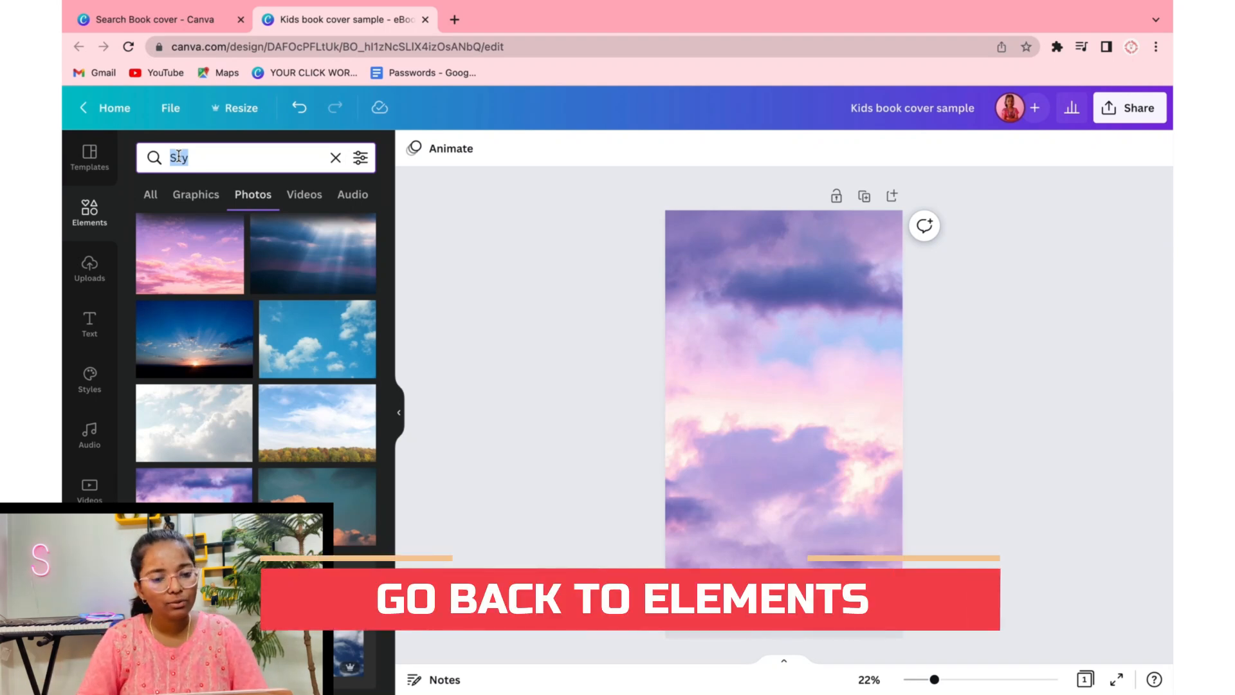
type("plane")
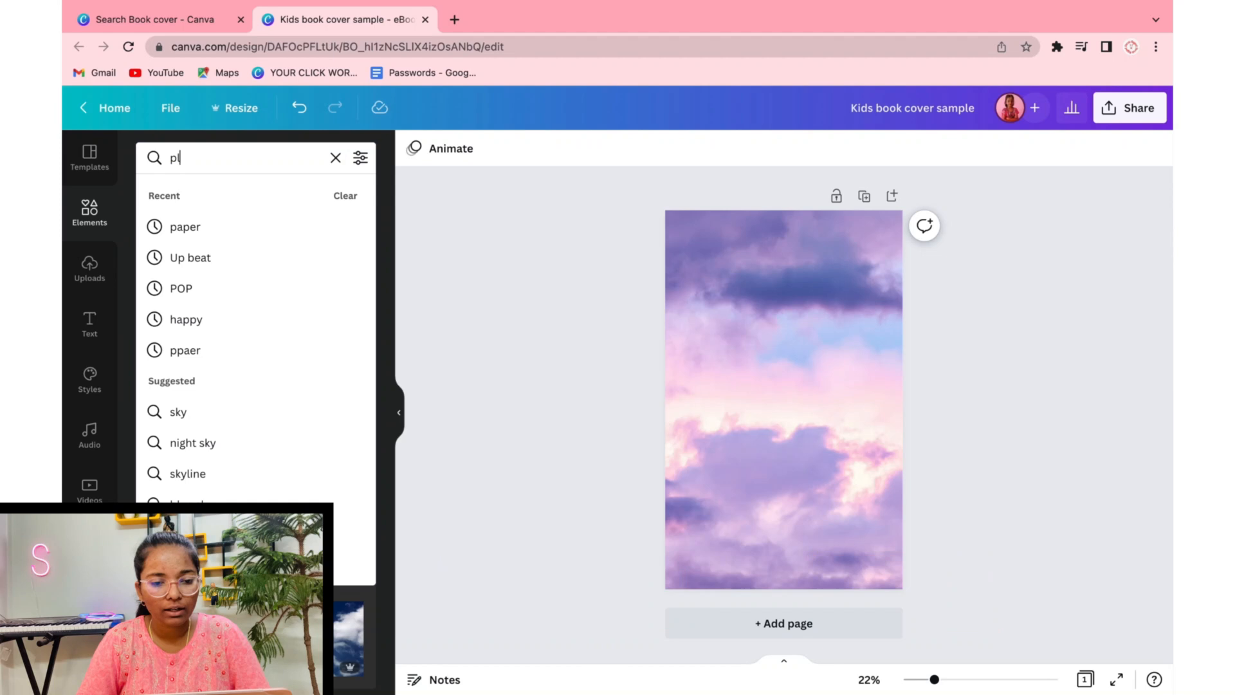
key("Return")
left_click(191, 196)
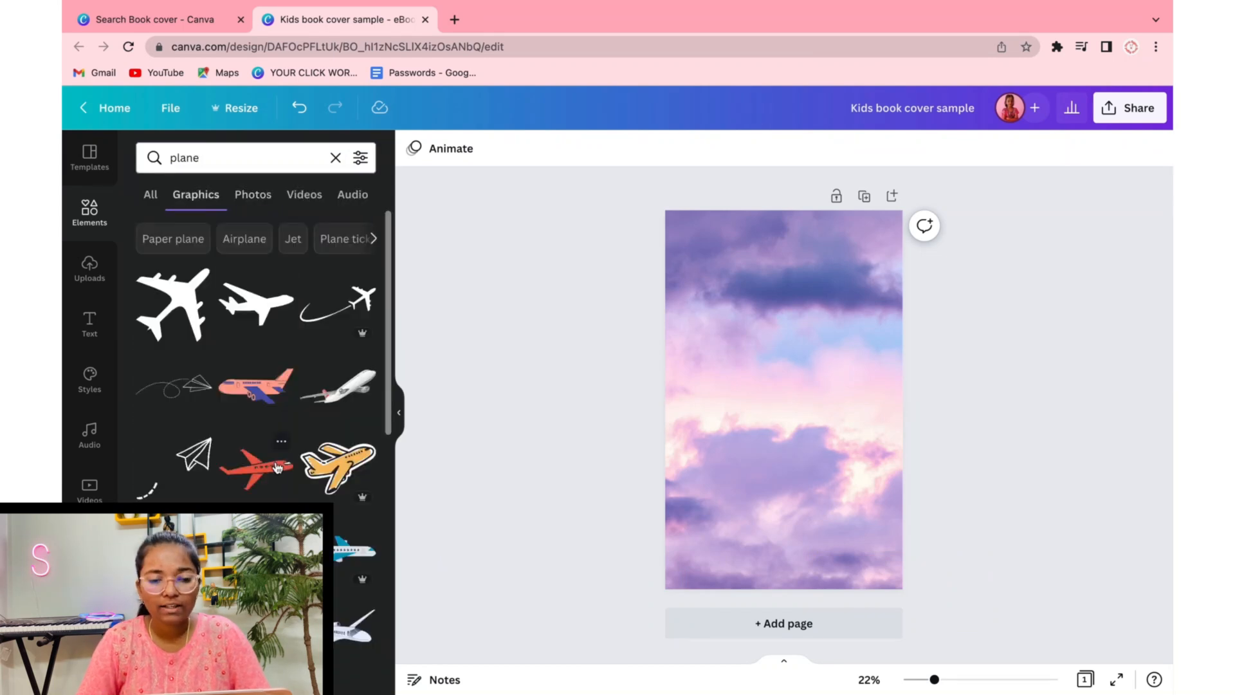
scroll(278, 467, "down", 5)
scroll(278, 468, "down", 10)
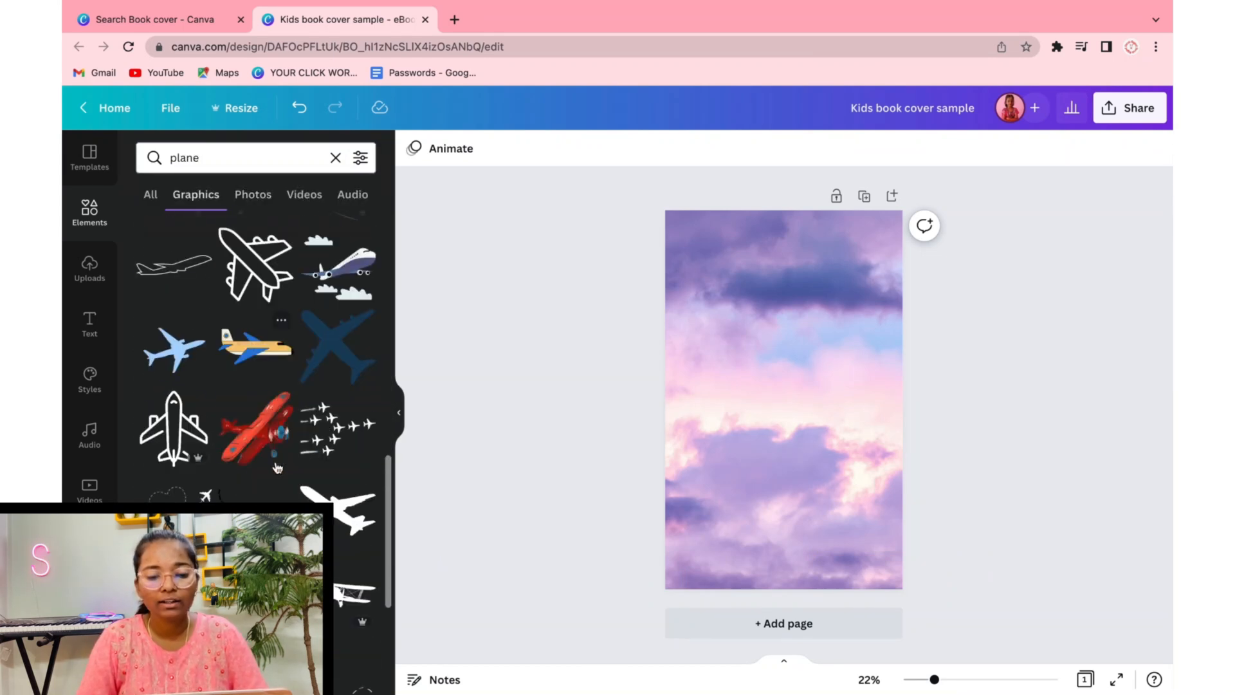
scroll(278, 468, "down", 8)
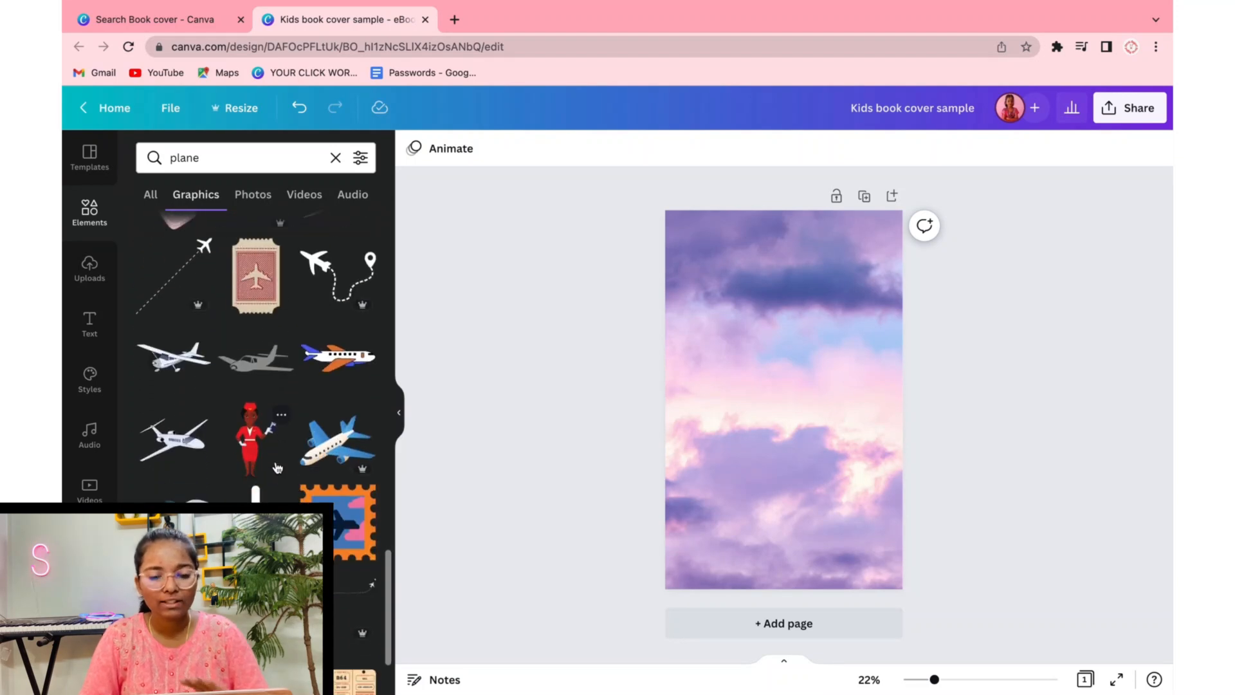
scroll(275, 461, "down", 1)
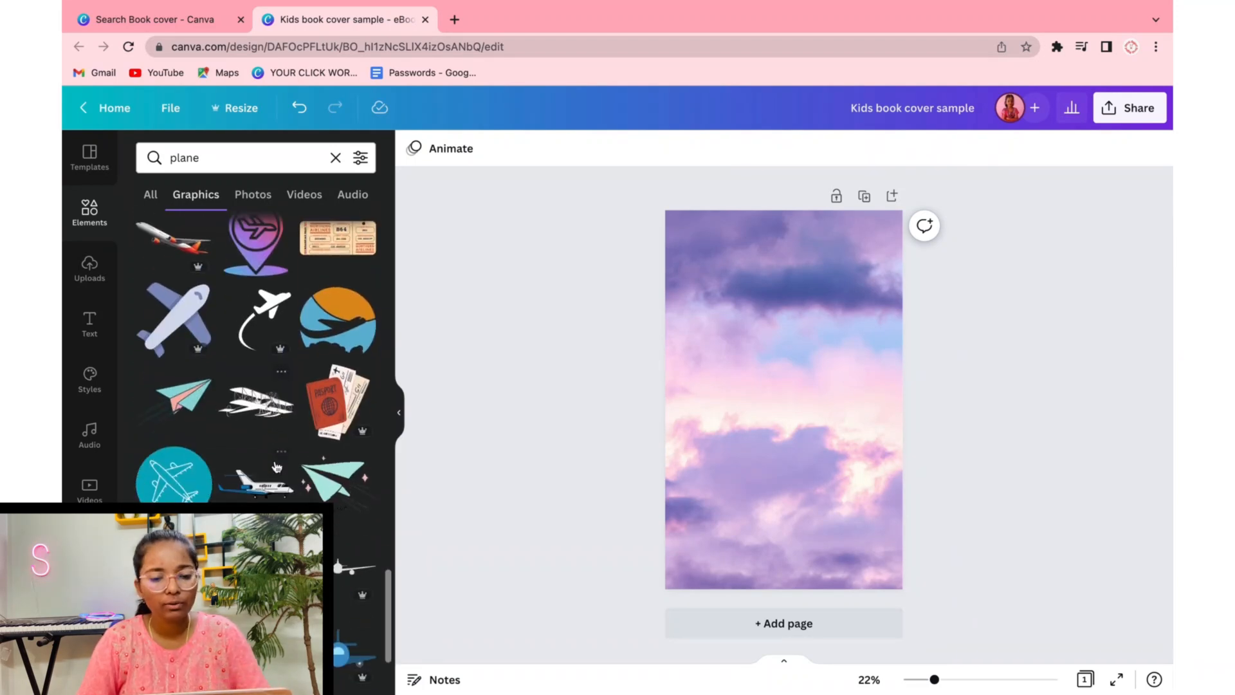
Refine the graphics search to "plane kid" and look for a cartoon pilot, leaving only the sky on the page.
left_click(257, 160)
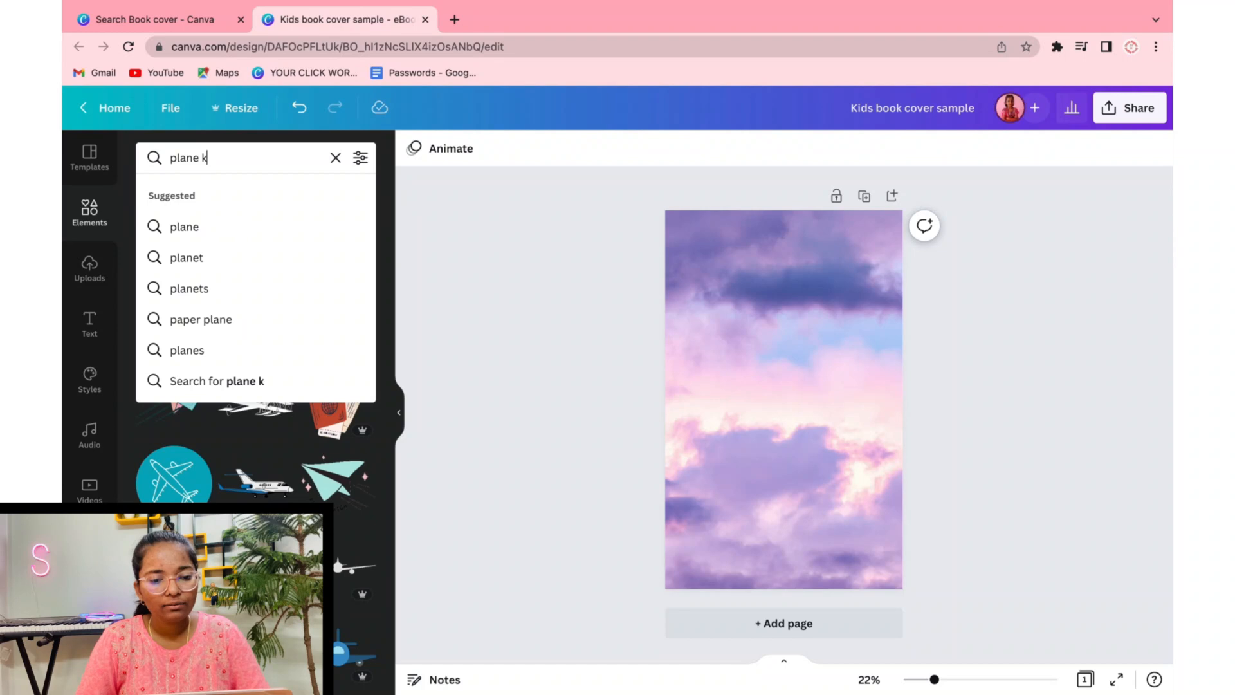
type("kid")
key("Return")
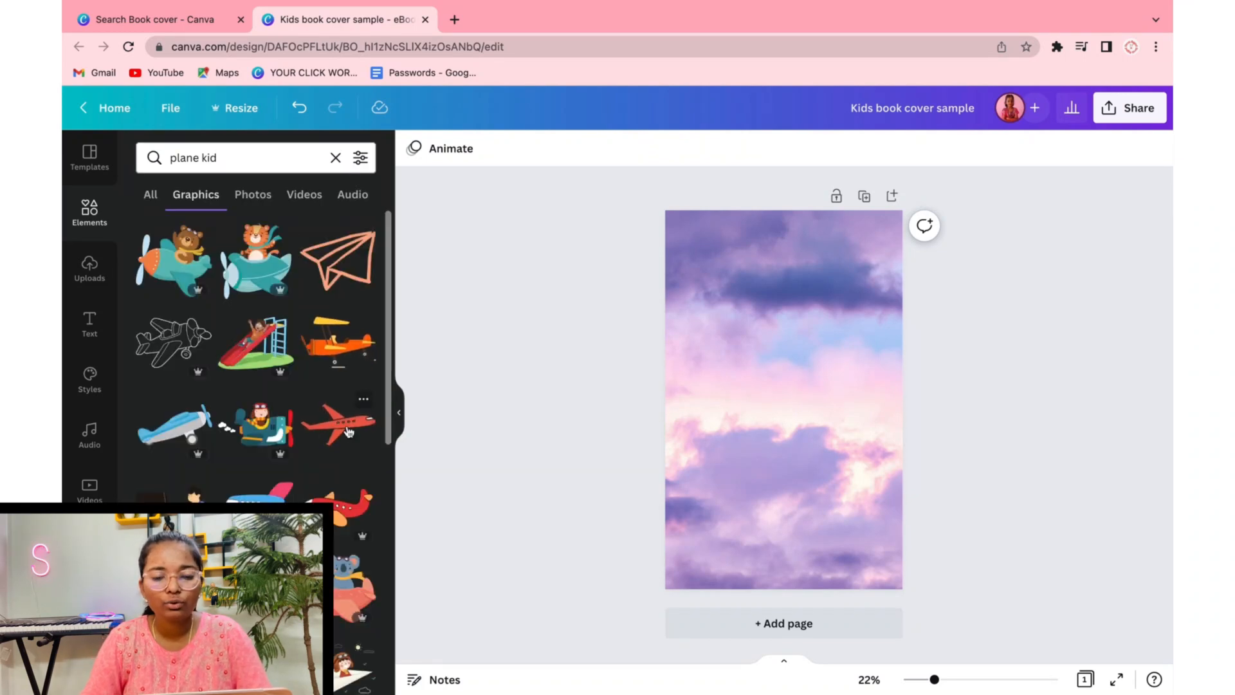
scroll(295, 499, "down", 1)
scroll(353, 509, "down", 2)
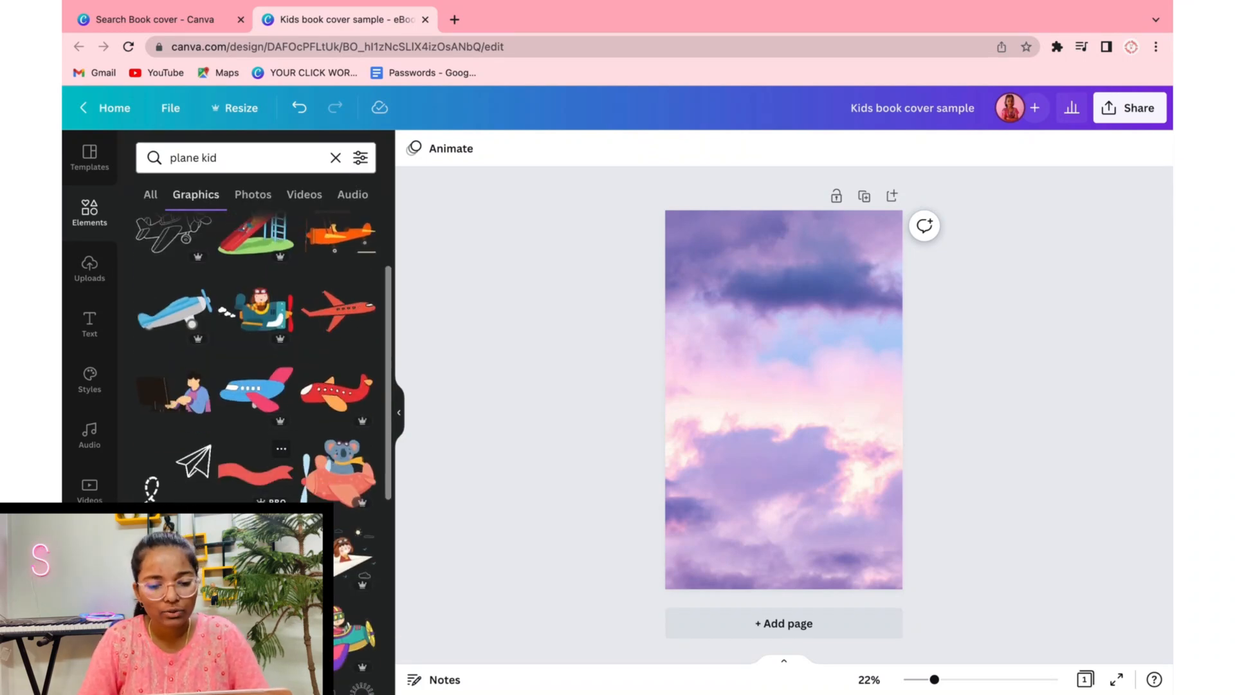
left_click(352, 509)
key("Delete")
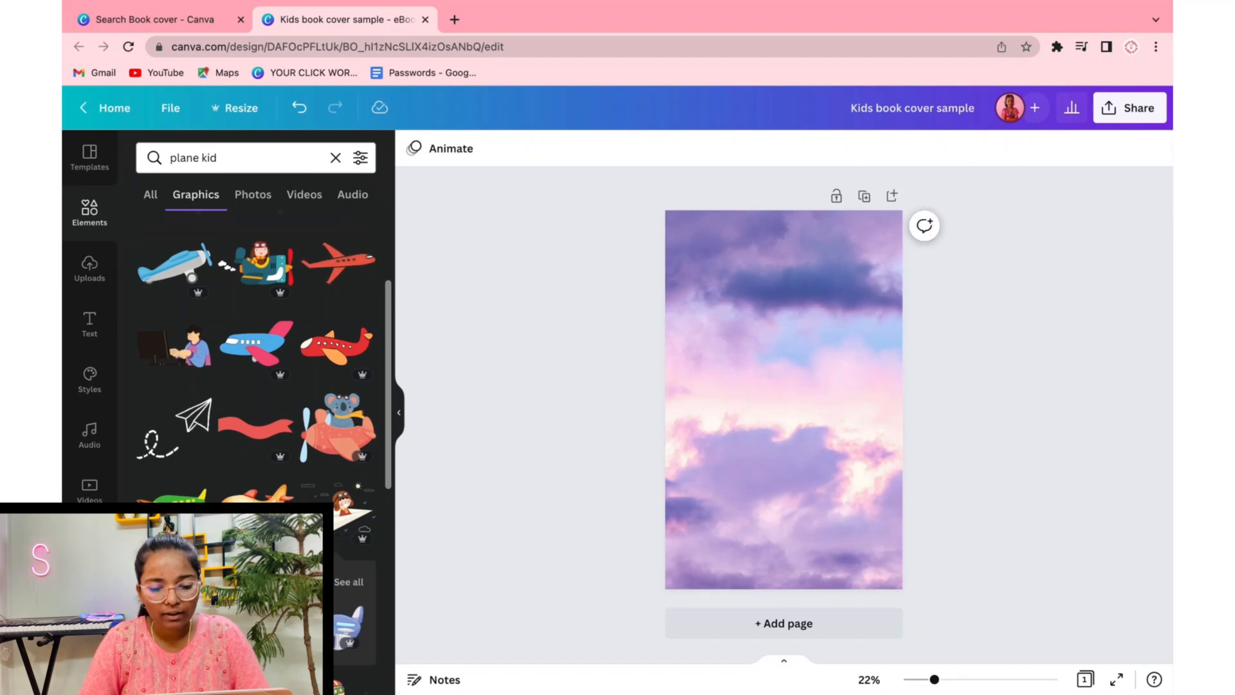
scroll(256, 386, "down", 5)
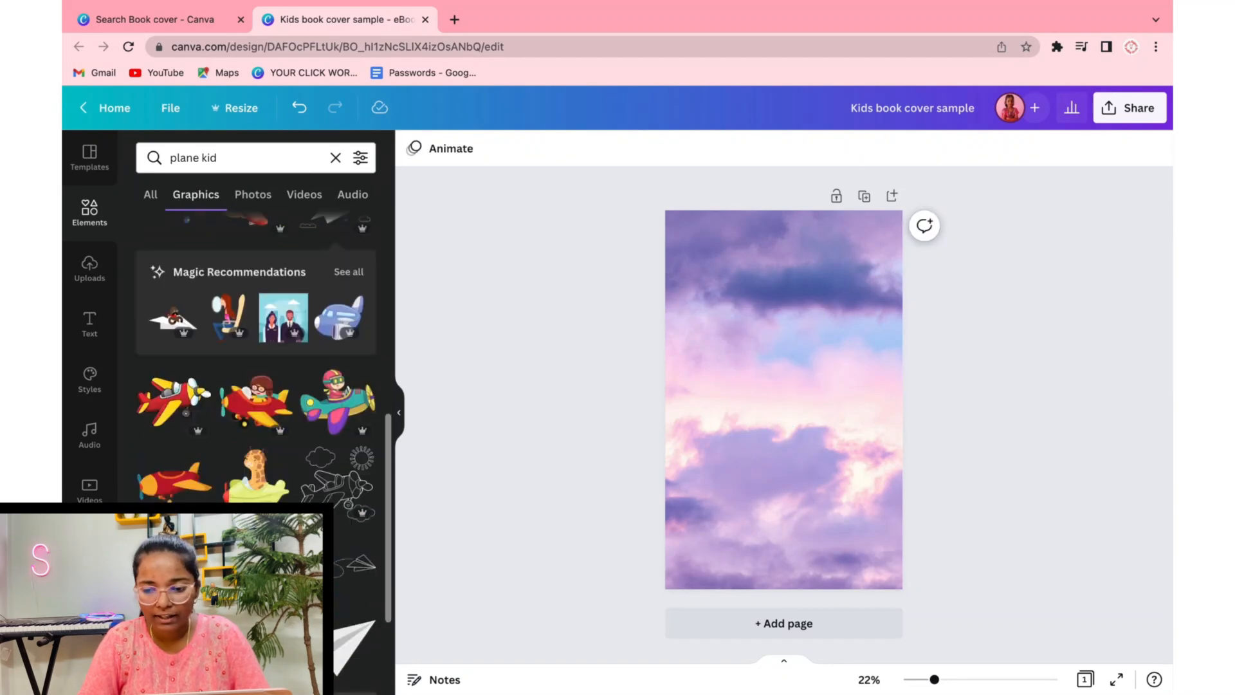
Add the kid pilot in the green and purple plane, enlarge it, tilt it nose-up and place it mid-page.
left_click(323, 397)
left_click_drag(693, 480, 724, 450)
left_click_drag(808, 475, 825, 474)
left_click_drag(814, 393, 772, 380)
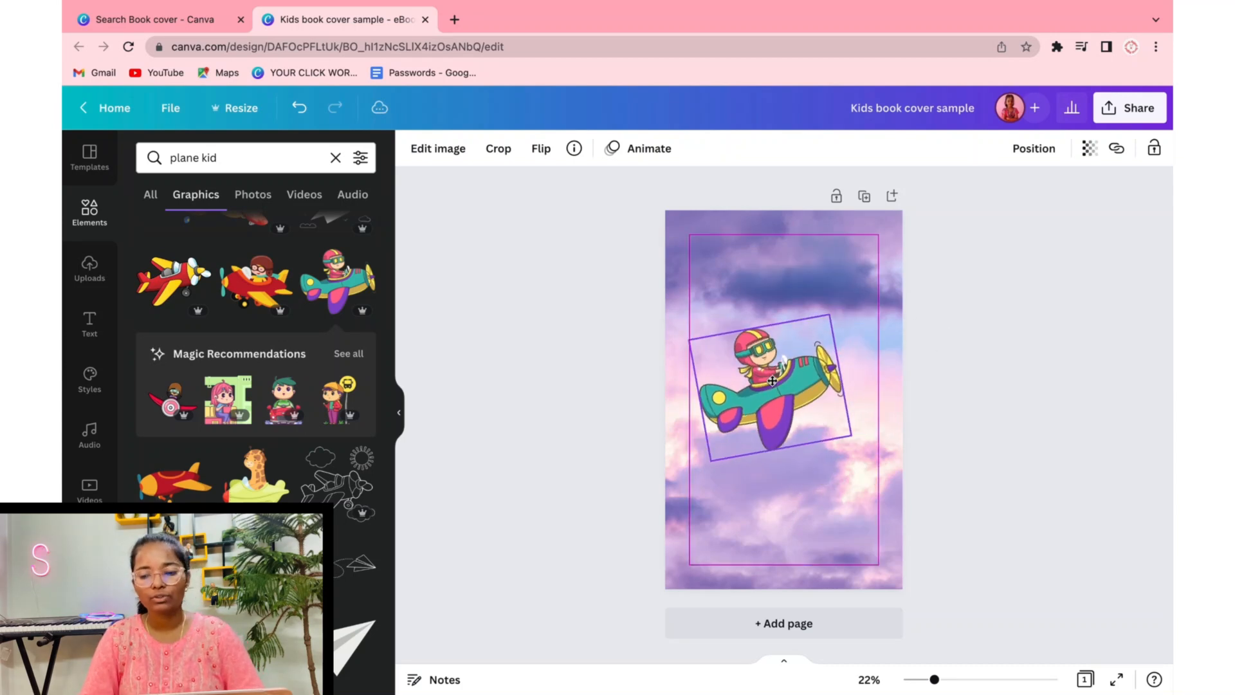
left_click(612, 420)
Search the graphics for "clouds" and compare the results with the plane artwork.
left_click(201, 156)
triple_click(202, 156)
type("clouds")
key("Return")
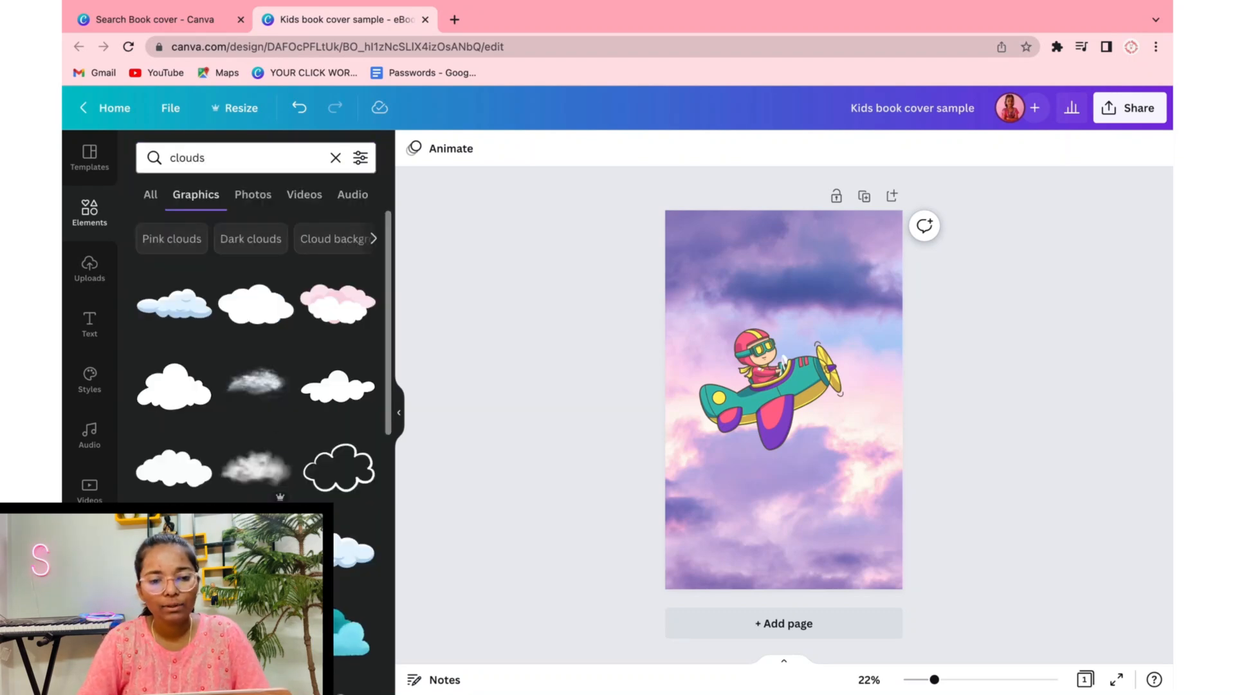
scroll(257, 438, "down", 1)
scroll(818, 438, "up", 5)
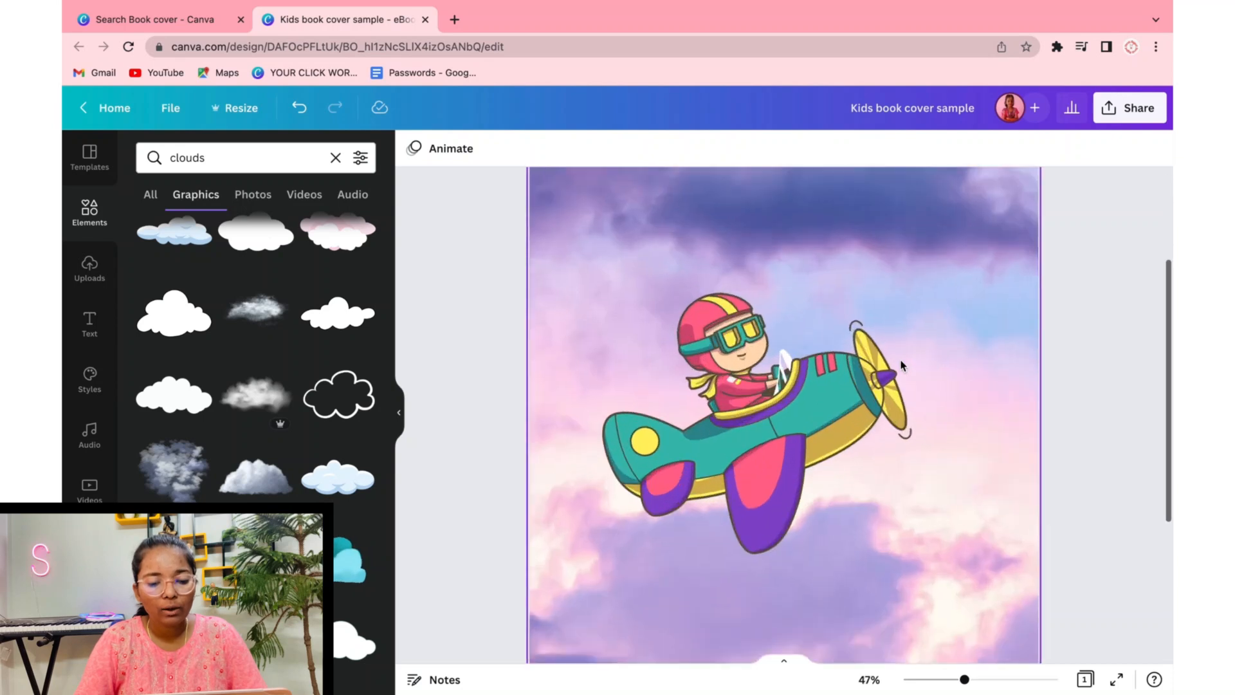
scroll(773, 380, "down", 5)
left_click(774, 385)
scroll(773, 381, "down", 2)
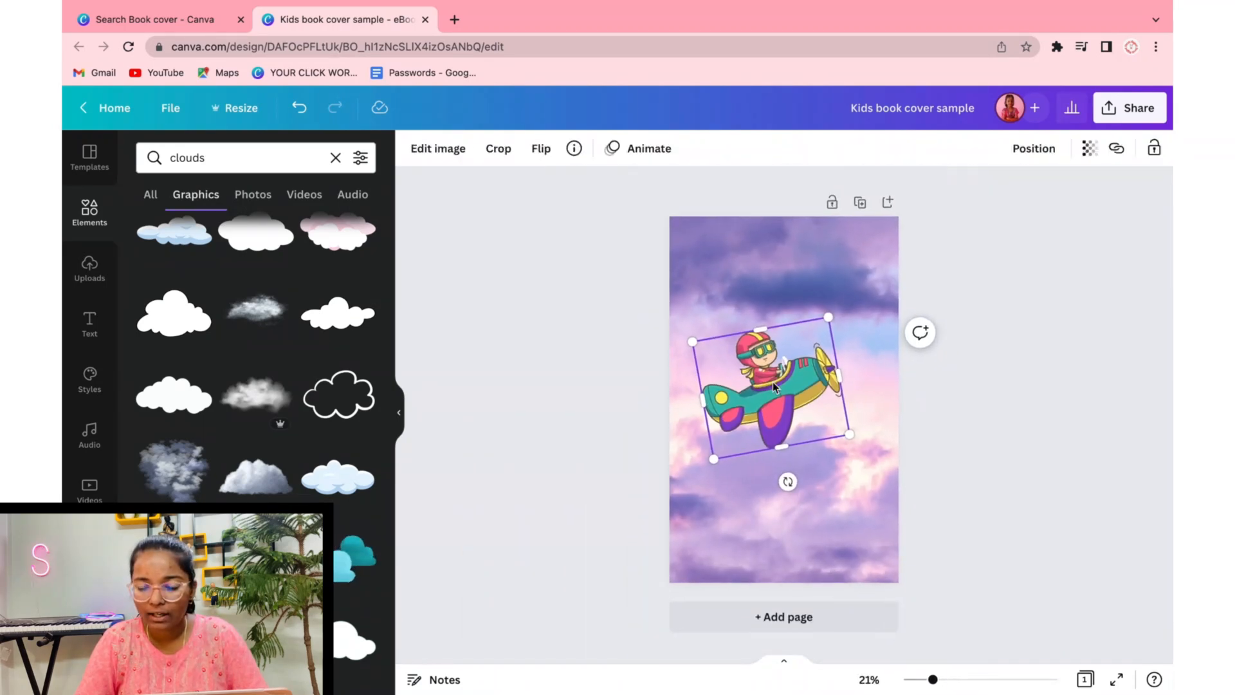
Try the black-and-white swirly cloud beside the plane, remove it, and show all recommendations similar to it.
scroll(257, 386, "down", 4)
left_click(339, 469)
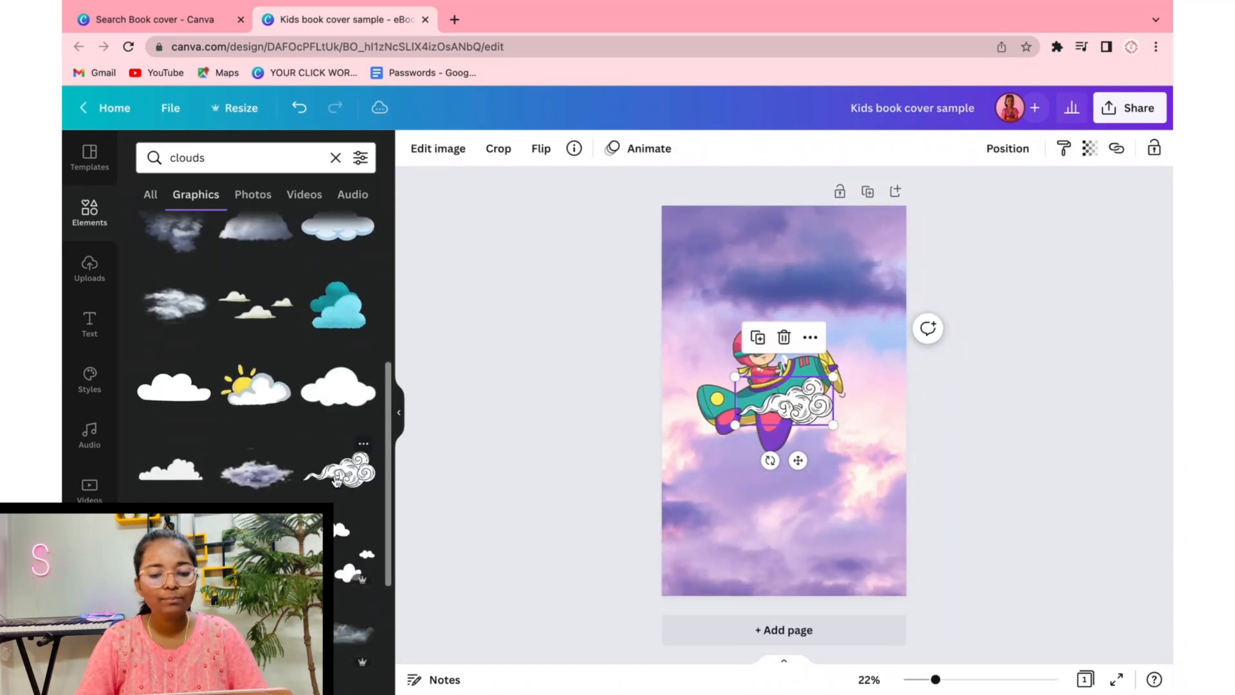
left_click_drag(786, 412, 685, 440)
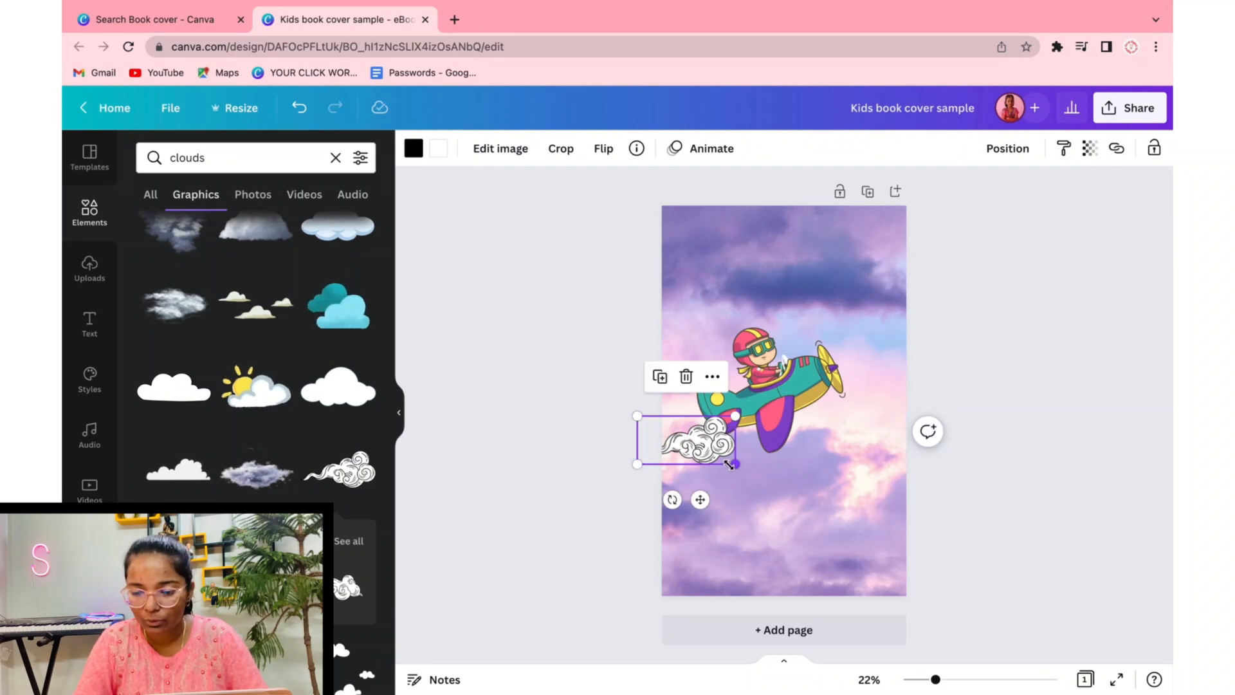
key("Delete")
scroll(257, 386, "down", 4)
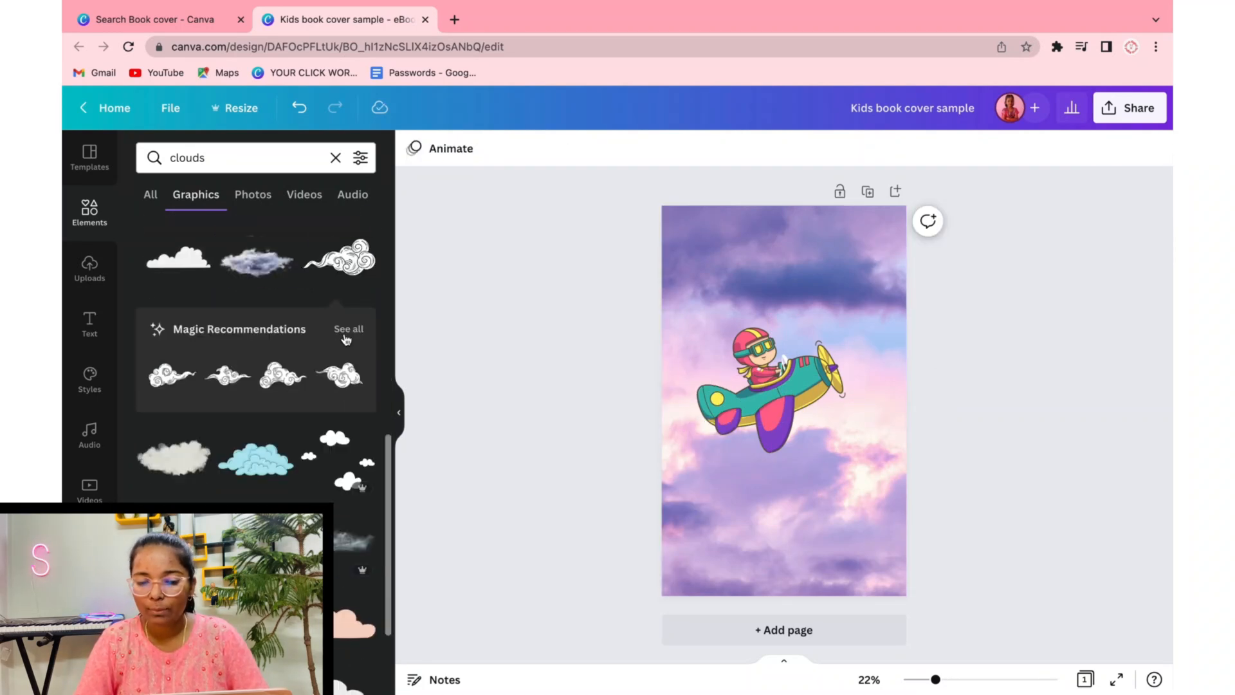
left_click(348, 329)
Add a swirly cloud at the page's left edge under the plane's tail, resize and rotate it, and send it behind the plane.
left_click(300, 285)
left_click_drag(828, 370, 754, 436)
left_click_drag(633, 473, 673, 452)
left_click_drag(731, 433, 730, 502)
left_click(1007, 149)
left_click(971, 196)
left_click(901, 315)
left_click(691, 432)
left_click(692, 444)
left_click_drag(658, 480, 653, 487)
left_click(421, 484)
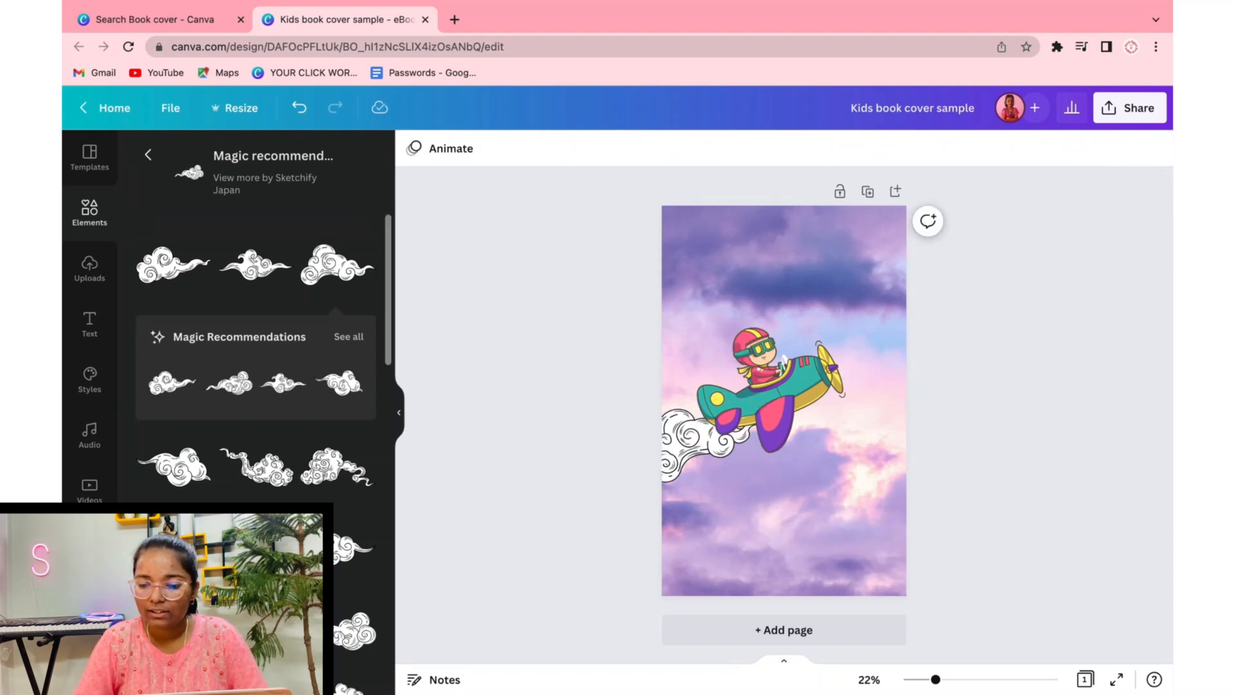
Add an enlarged swirly cloud running off the page's upper-right corner, keeping no other new cloud.
left_click(258, 548)
left_click_drag(785, 401, 872, 229)
left_click_drag(822, 260, 789, 281)
scroll(351, 633, "down", 3)
left_click(346, 516)
key("Delete")
scroll(284, 339, "up", 3)
Add a trailing swirly cloud at the page's upper-left edge and size it to about 814 by 426.
left_click(284, 339)
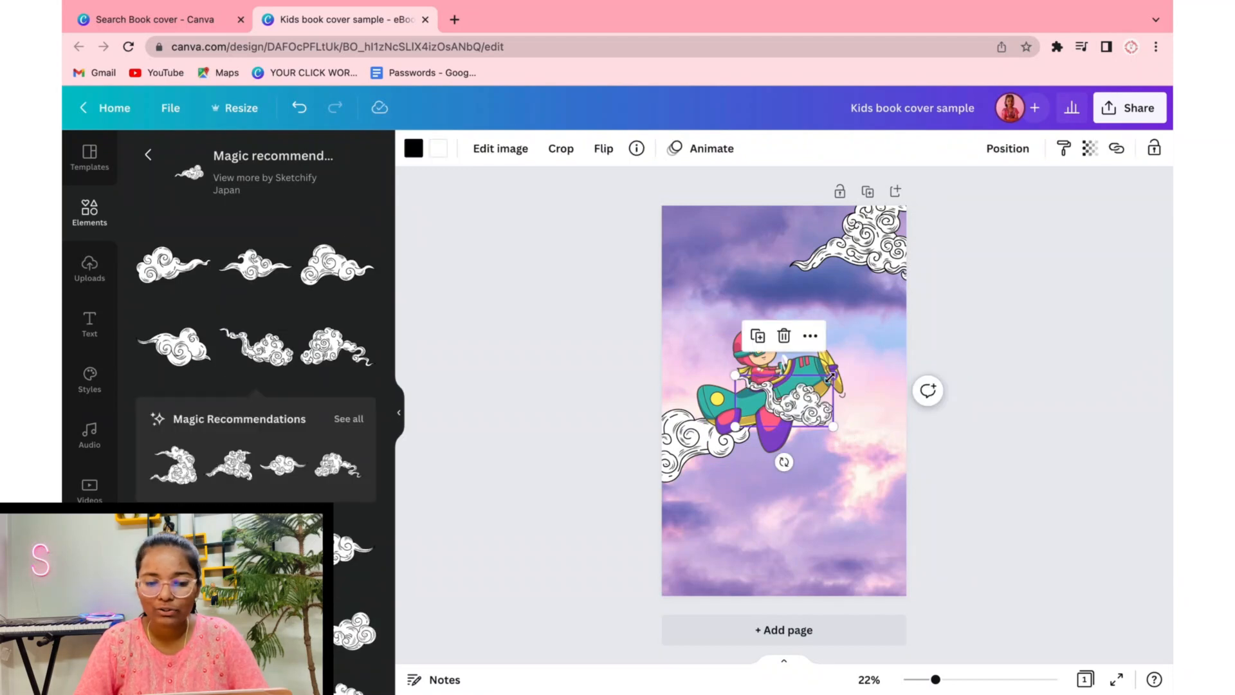
left_click_drag(800, 406, 688, 237)
left_click_drag(721, 257, 711, 291)
left_click_drag(606, 239, 629, 251)
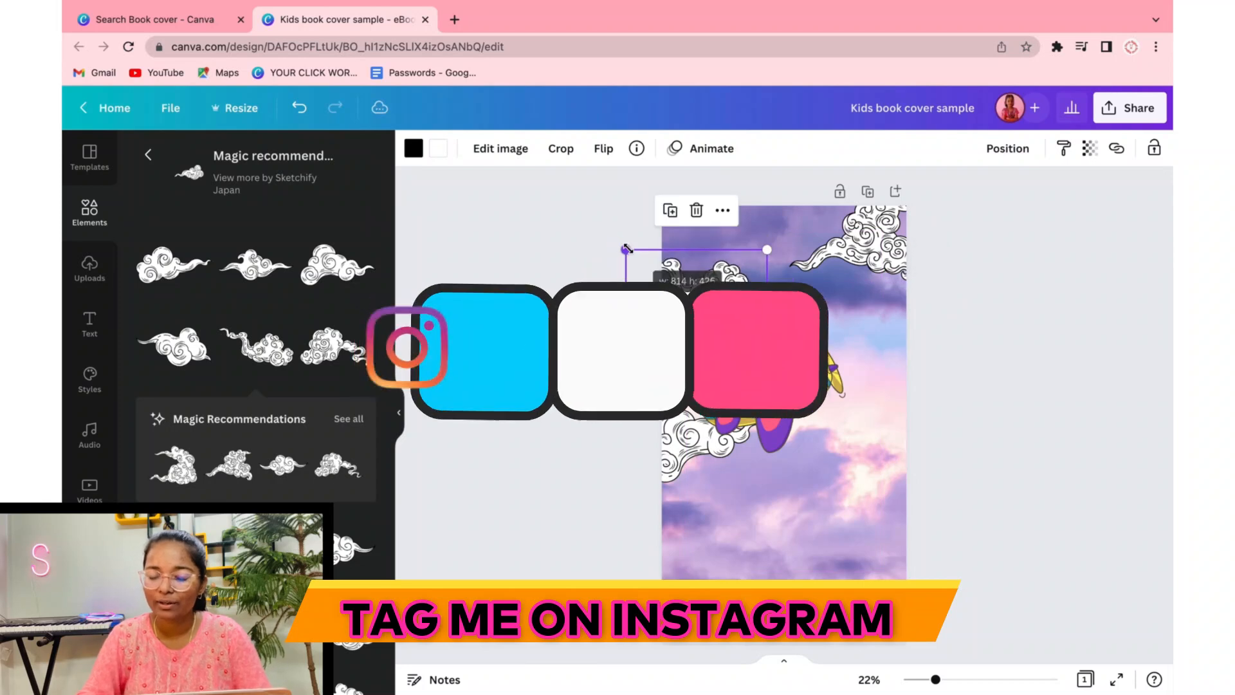
left_click(547, 290)
Add a swirly cloud at the page's right edge, slightly below the plane's propeller, and resize it.
left_click(190, 335)
left_click_drag(792, 409, 904, 429)
left_click_drag(851, 456, 810, 475)
left_click(980, 536)
left_click_drag(1022, 211, 534, 657)
left_click(1071, 417)
scroll(339, 451, "down", 2)
left_click(339, 473)
left_click(414, 149)
left_click(234, 230)
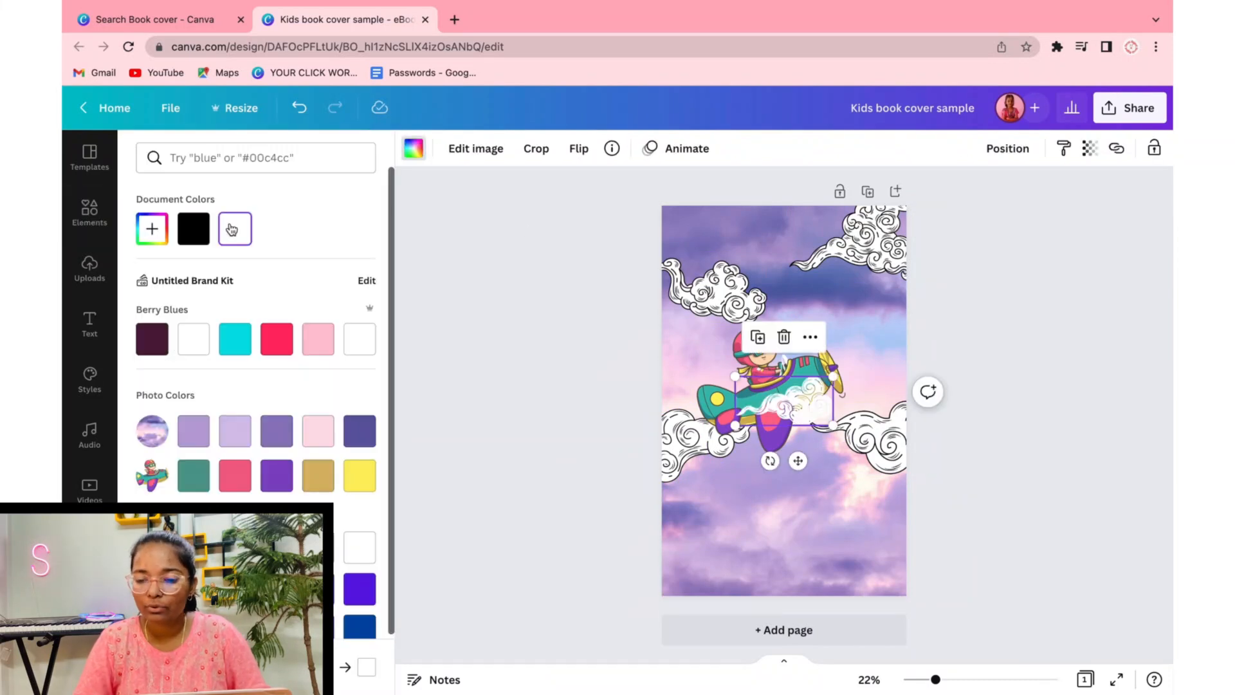
key("Delete")
Add the tall curly cloud above the plane's nose, flip, shrink and rotate it, and send it behind the plane.
scroll(353, 482, "down", 2)
left_click(352, 526)
left_click_drag(768, 415, 786, 355)
left_click(602, 150)
left_click(637, 189)
left_click_drag(805, 419, 877, 369)
left_click_drag(800, 330, 822, 321)
left_click(1007, 148)
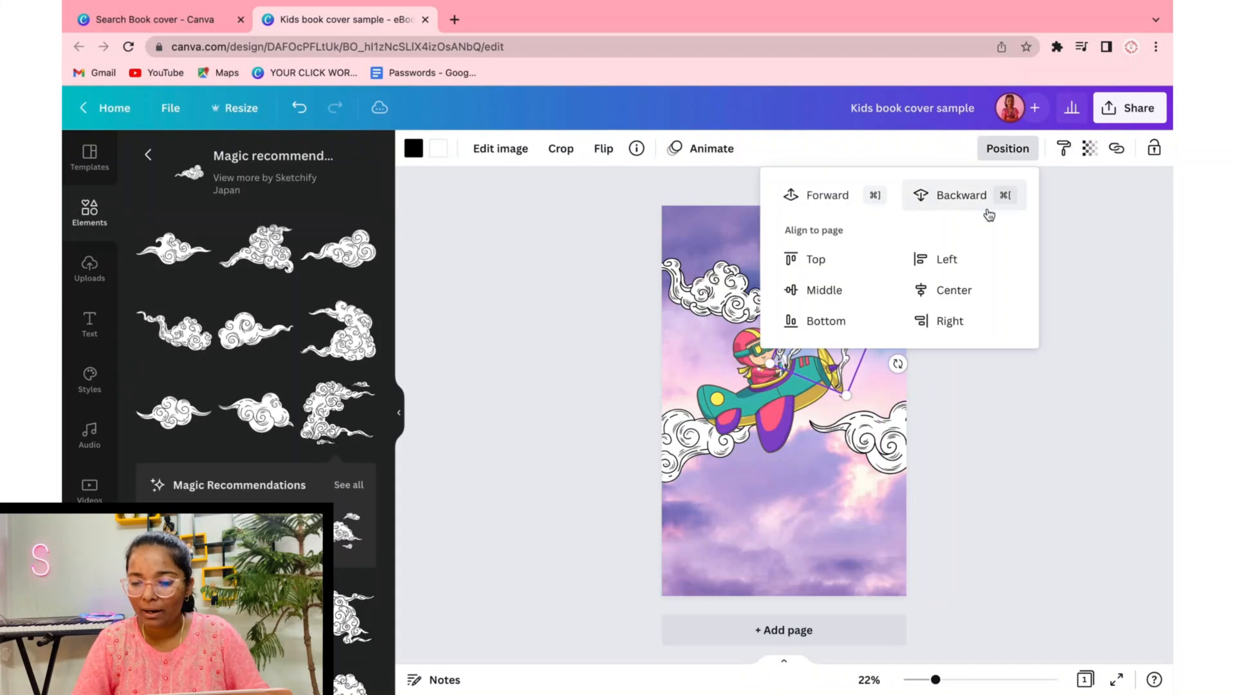
left_click(912, 194)
left_click(1065, 417)
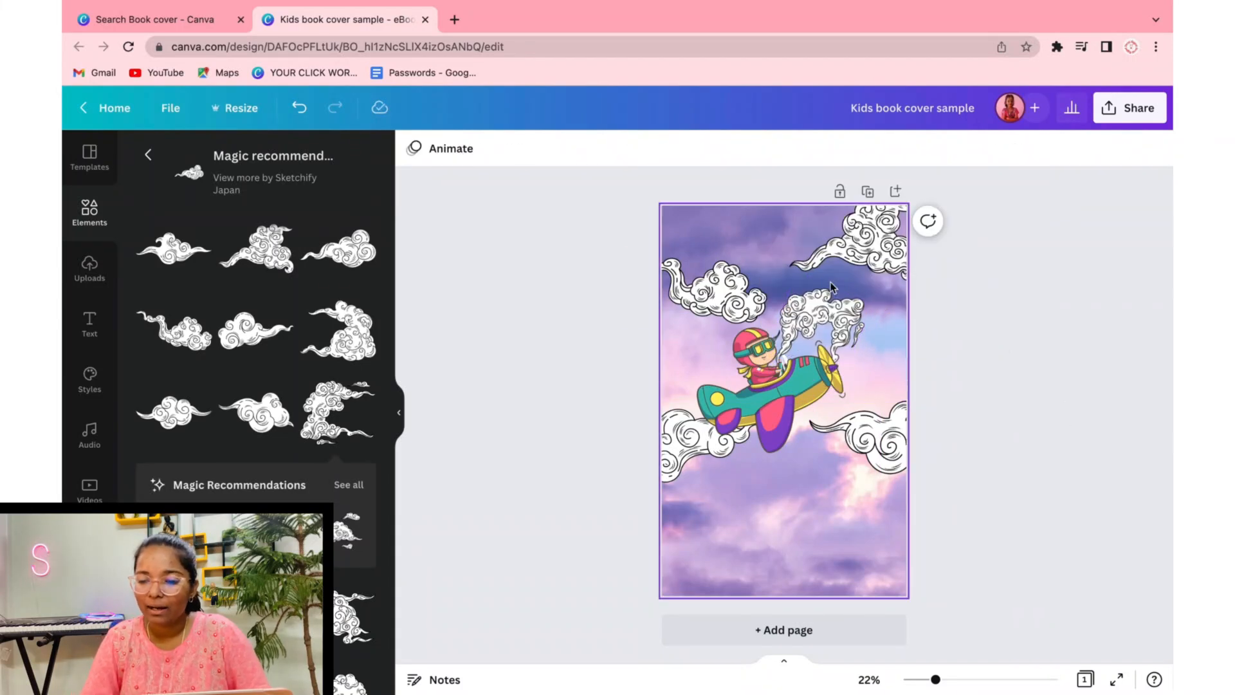
Nudge the upper-left cloud slightly upward and move the curly cloud above the plane to the page's lower-left area.
left_click_drag(723, 295, 720, 275)
left_click(547, 296)
scroll(290, 411, "down", 10)
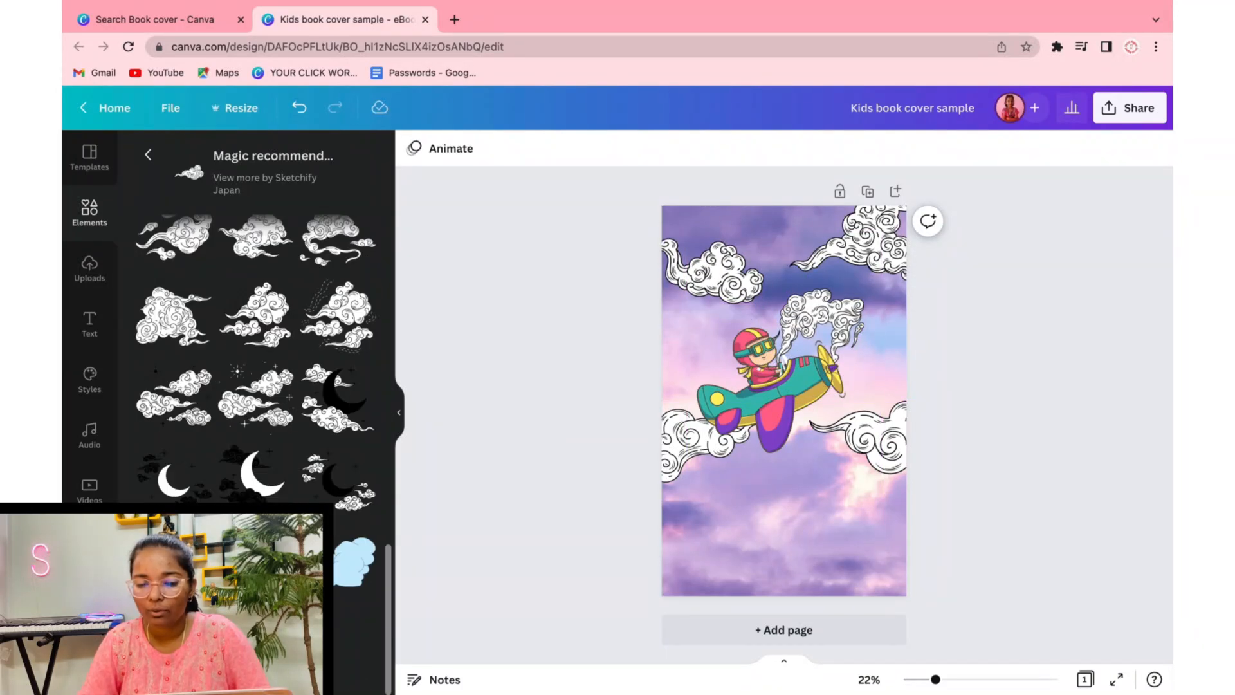
left_click_drag(832, 355, 740, 559)
left_click(1007, 529)
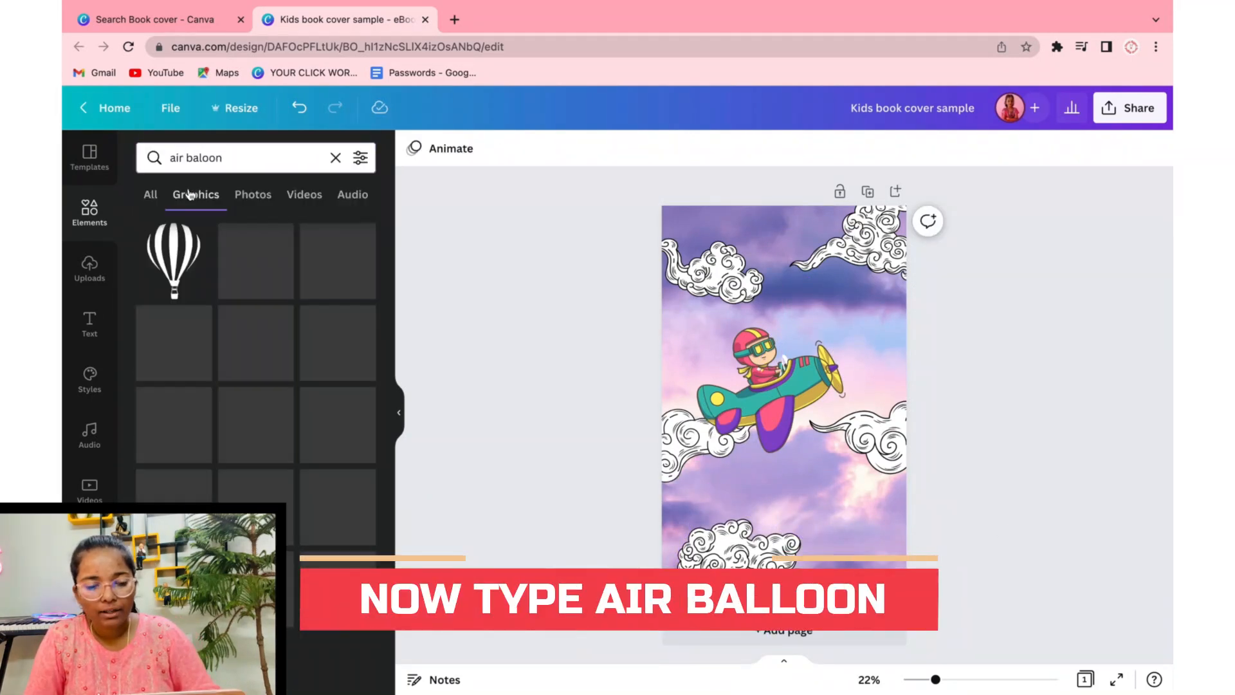
Search the graphics for "air baloon" and place the yellow striped balloon, shrunk and with a white outline, near the page's top.
scroll(325, 501, "down", 10)
left_click(323, 502)
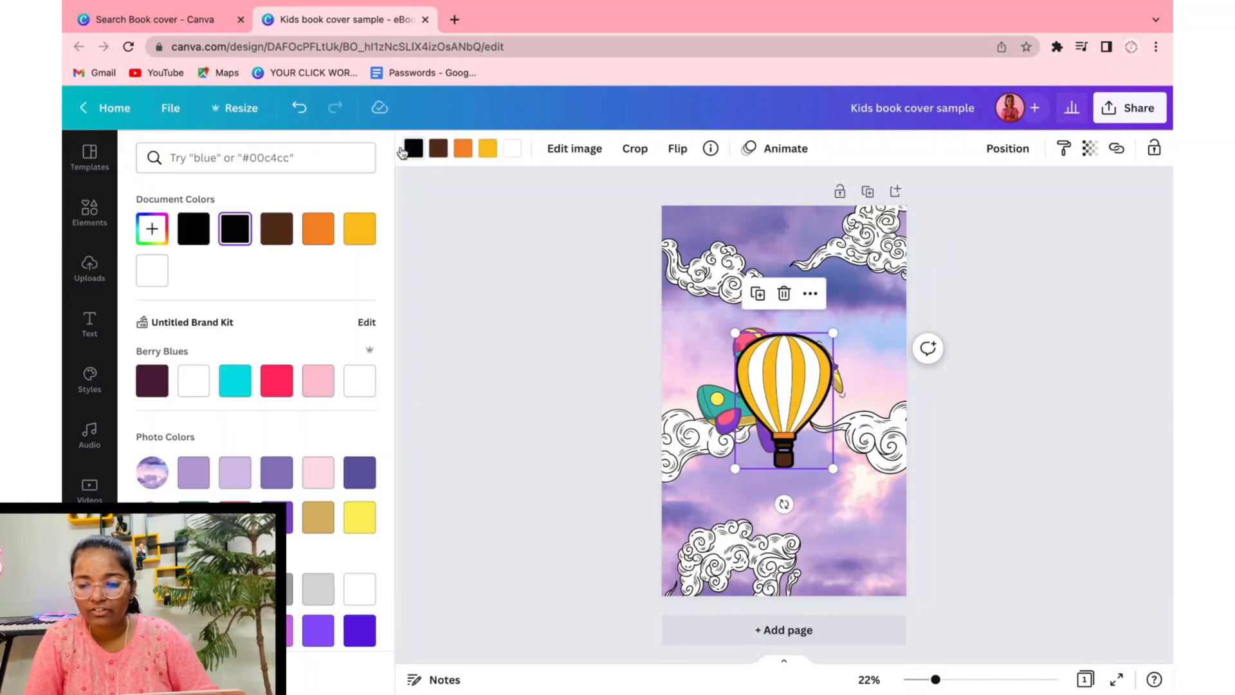
left_click_drag(733, 332, 789, 407)
left_click_drag(815, 369, 801, 250)
Send the yellow balloon backward and adjust it and the upper-right cloud so they sit side by side.
left_click(1008, 148)
left_click(959, 201)
left_click_drag(885, 247, 884, 255)
left_click(789, 242)
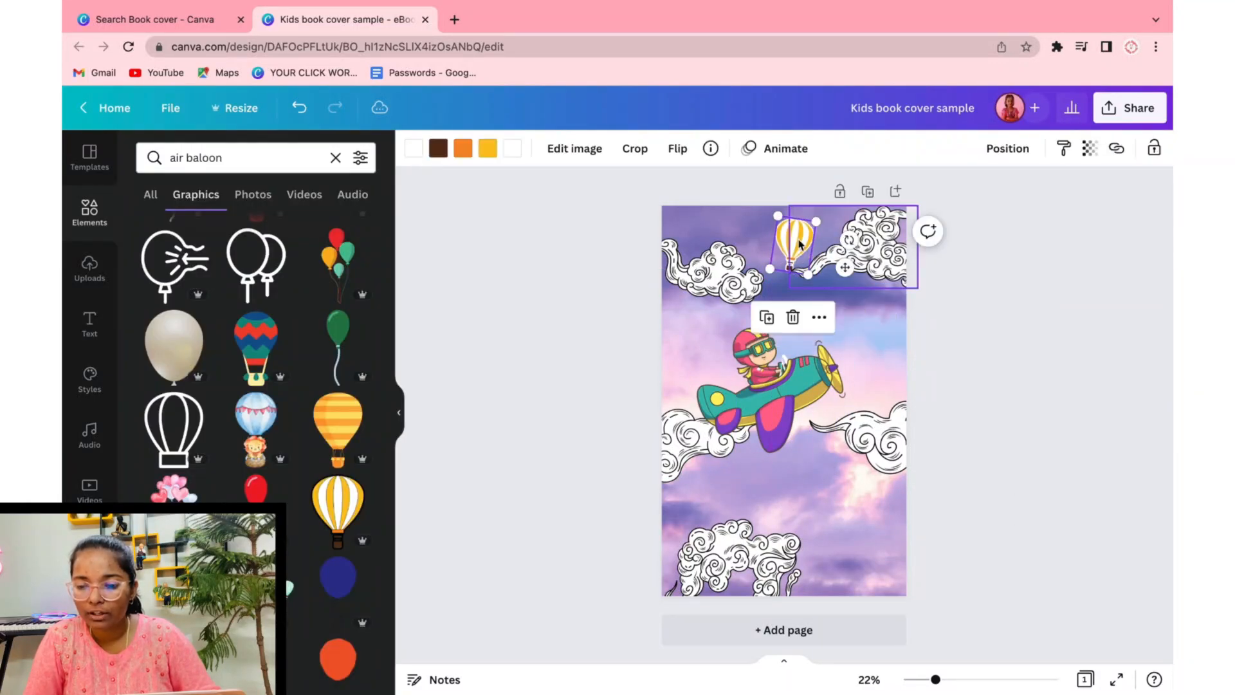
left_click(1006, 399)
scroll(257, 386, "down", 3)
left_click(255, 421)
left_click_drag(731, 367, 780, 448)
left_click_drag(734, 392, 822, 473)
left_click_drag(879, 525, 901, 342)
key("Delete")
Add the teal and white striped balloon, shrink it, and place it tilted at the page's upper-left corner.
scroll(258, 360, "down", 10)
left_click(256, 338)
left_click_drag(833, 323, 784, 436)
left_click_drag(767, 513, 706, 283)
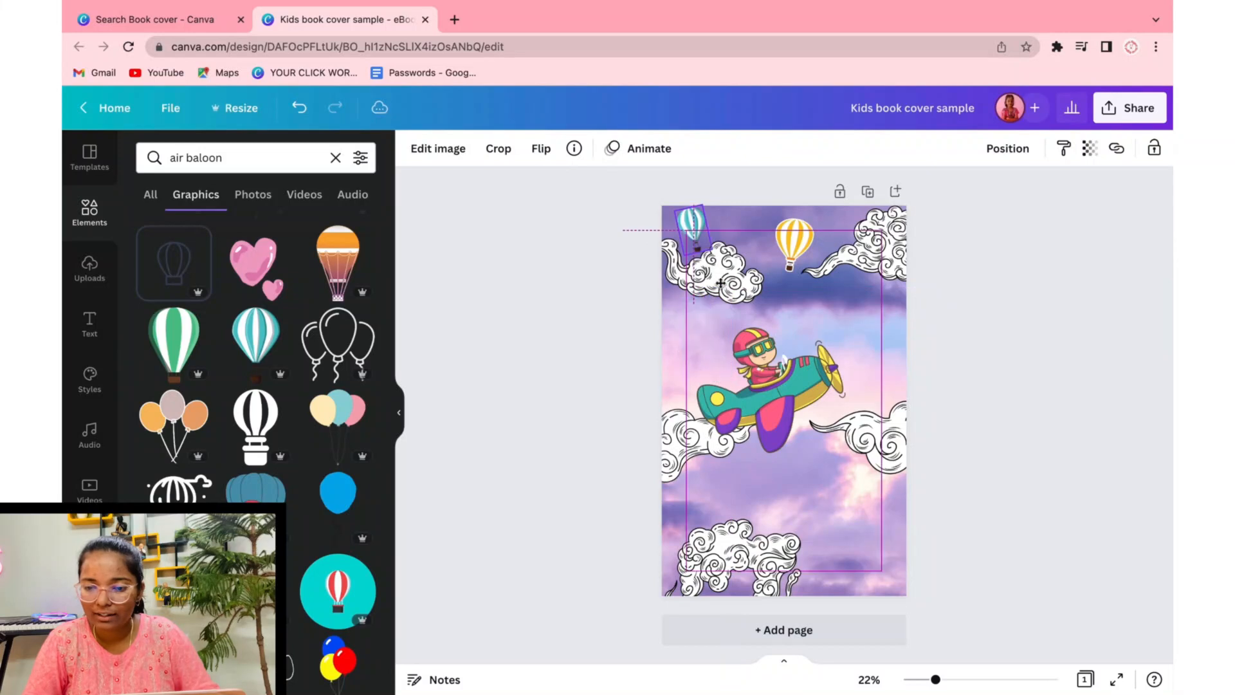
Add the blue and red hot-air balloon, shrink it, and place it at the page's right edge above the plane's propeller.
left_click(256, 492)
left_click_drag(833, 345, 784, 401)
left_click_drag(769, 492, 902, 382)
left_click(952, 405)
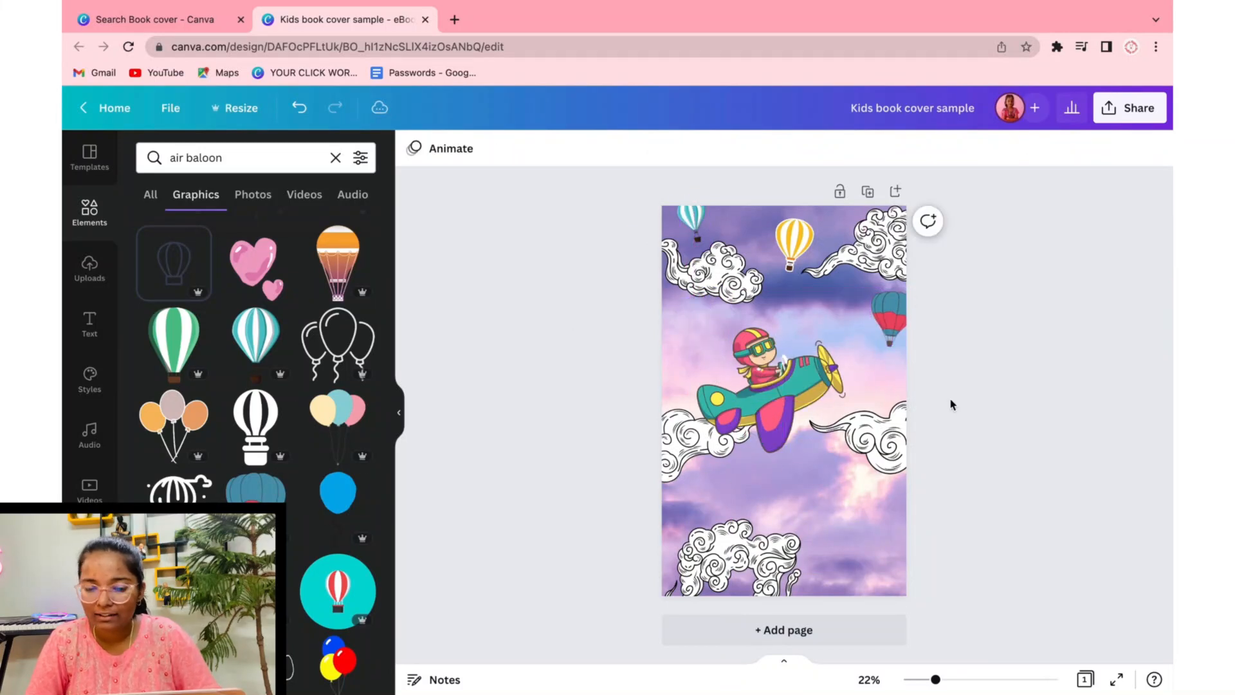
Search the graphics for "air", add the soft realistic white cloud, resize it around the plane, and send it behind the plane.
scroll(288, 444, "down", 12)
scroll(289, 446, "up", 15)
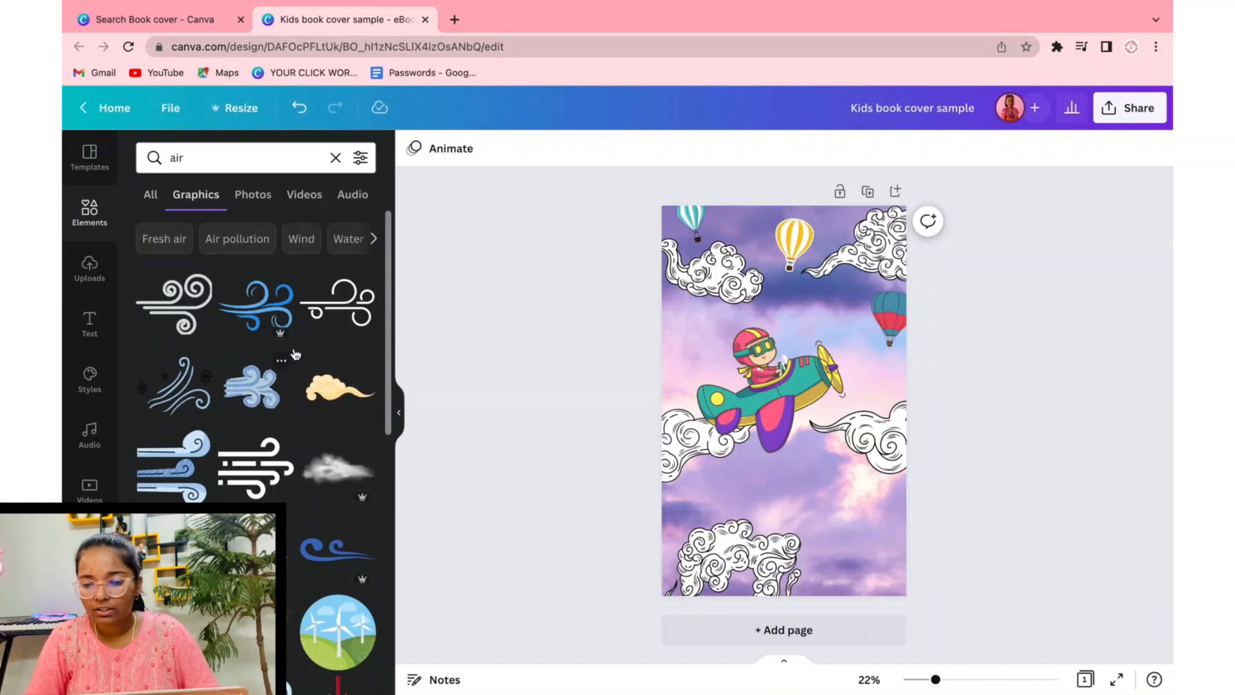
scroll(276, 477, "down", 8)
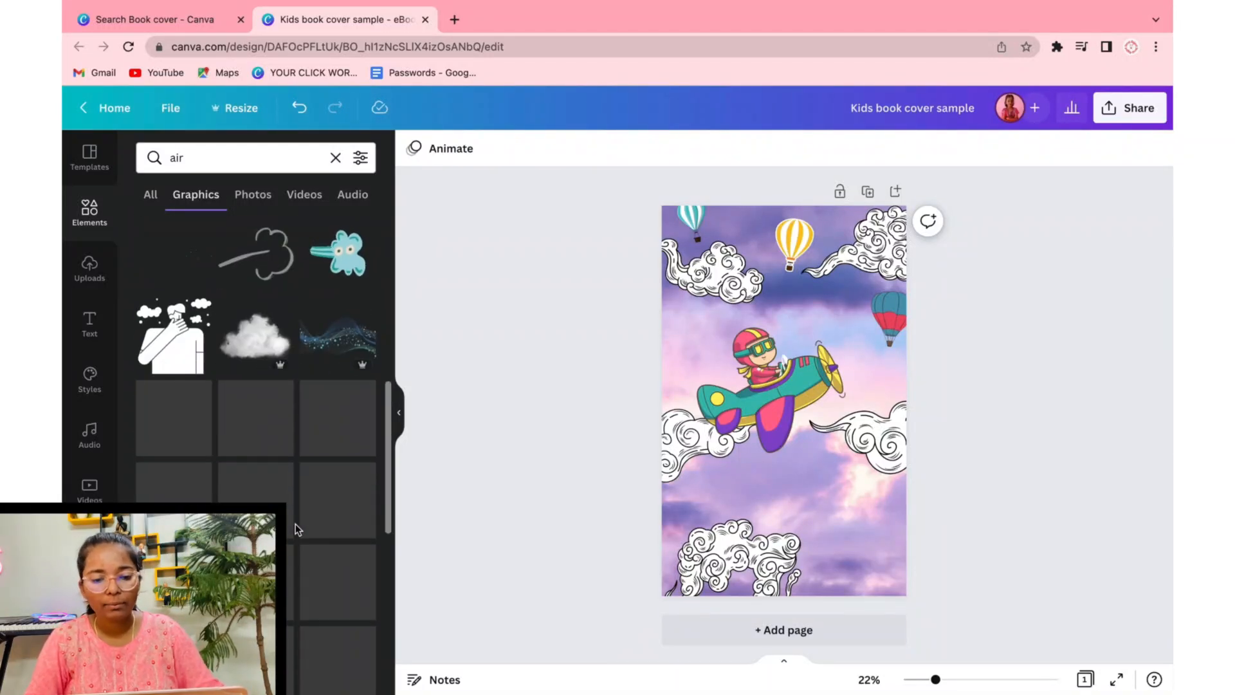
left_click(242, 341)
left_click_drag(882, 334, 830, 380)
left_click_drag(745, 423, 783, 363)
left_click(1007, 148)
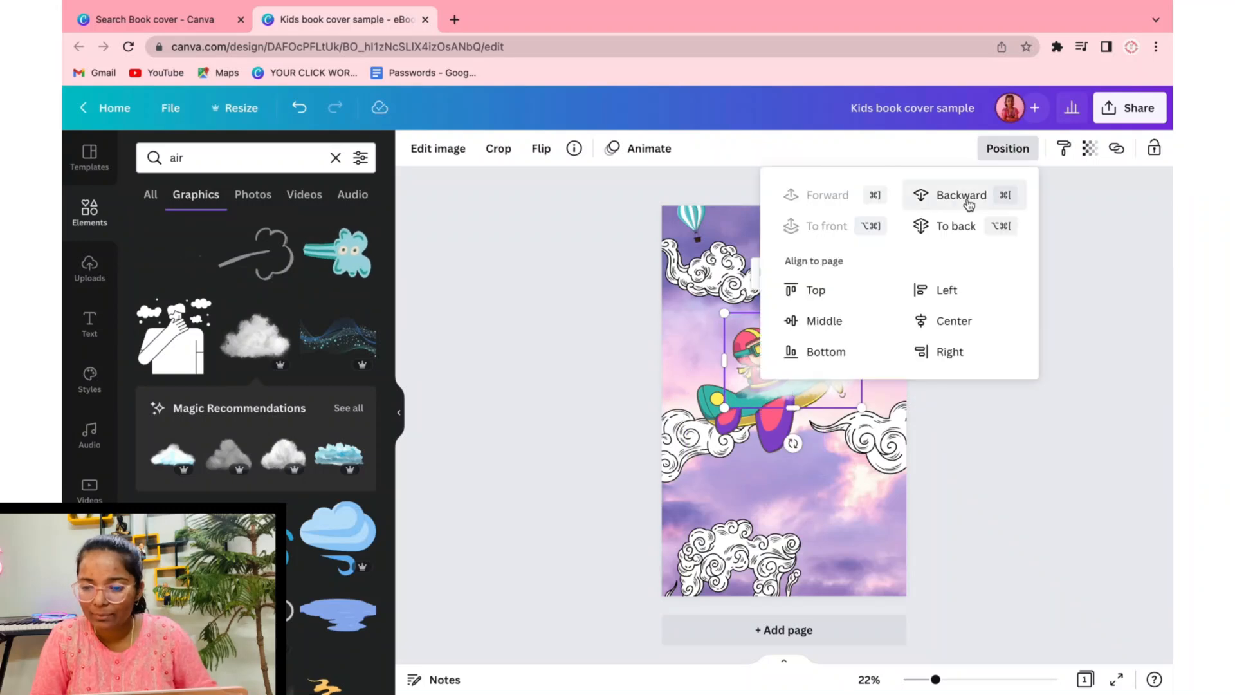
left_click(1052, 381)
Duplicate the soft white cloud and place a smaller copy at the plane's tail.
left_click_drag(846, 329, 727, 385)
key("super+d")
left_click(926, 468)
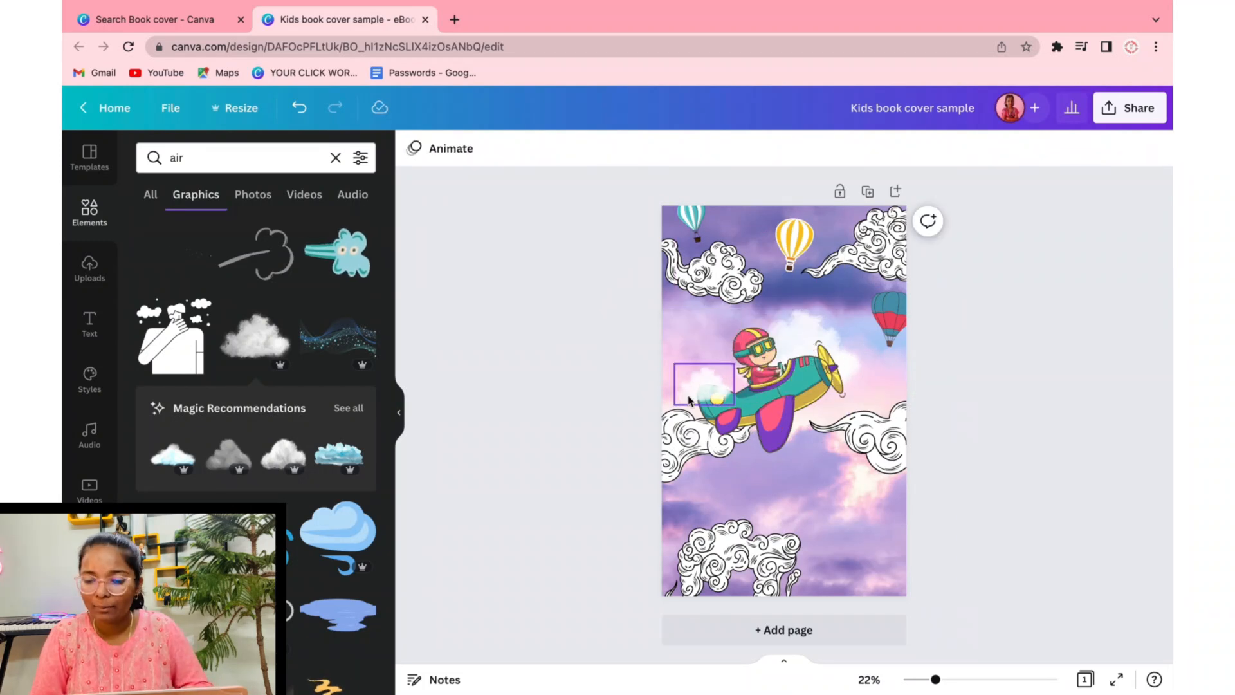
left_click(914, 441)
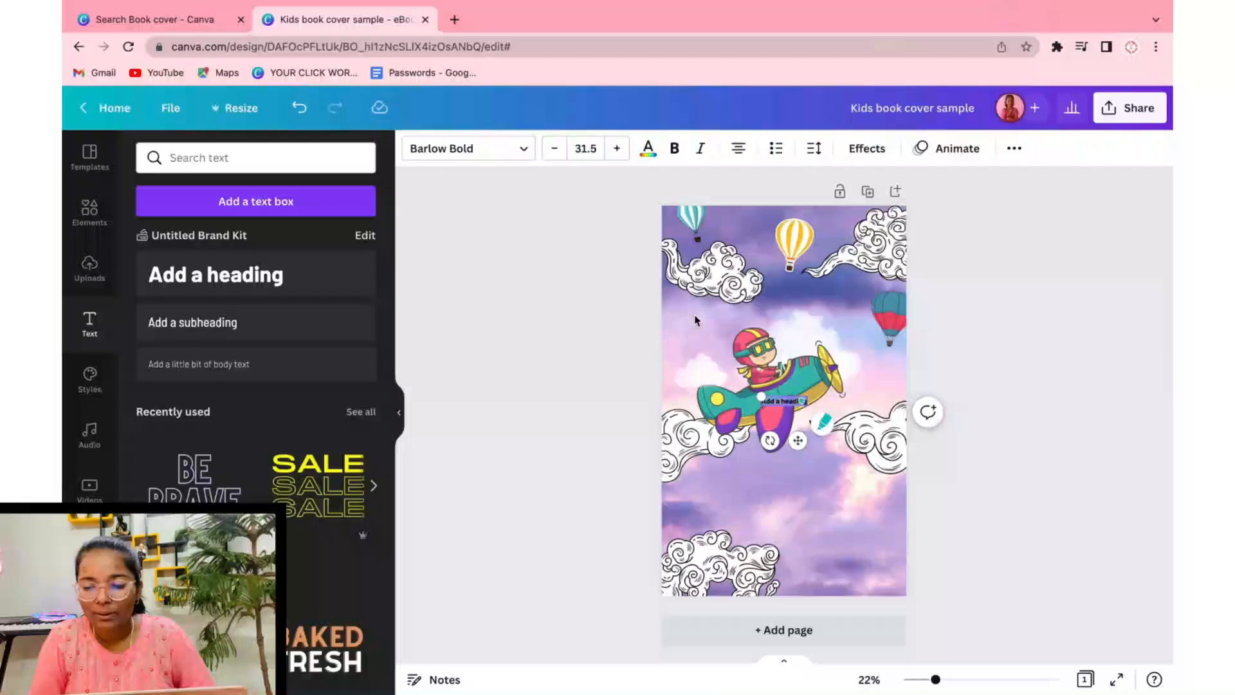
Place the title "Little Pilot" at size 105 below the plane and search the fonts for "kid".
left_click_drag(885, 406, 834, 505)
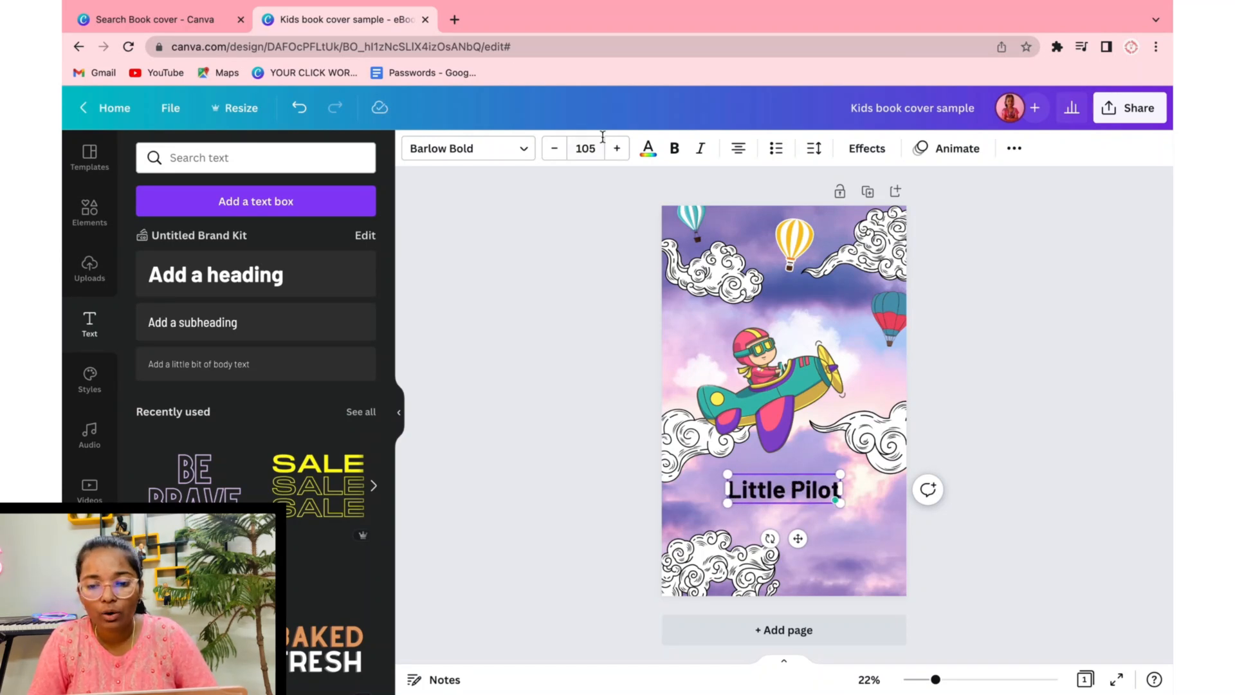
left_click(509, 152)
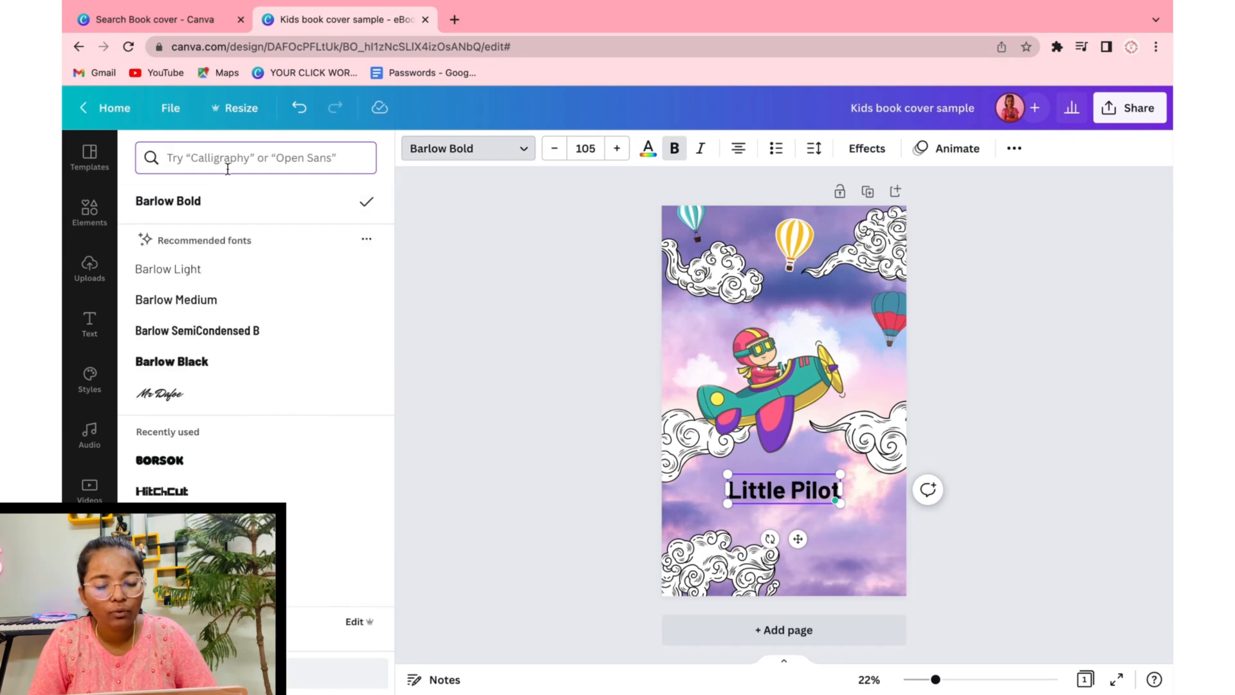
left_click(228, 169)
type("kid")
scroll(234, 413, "down", 3)
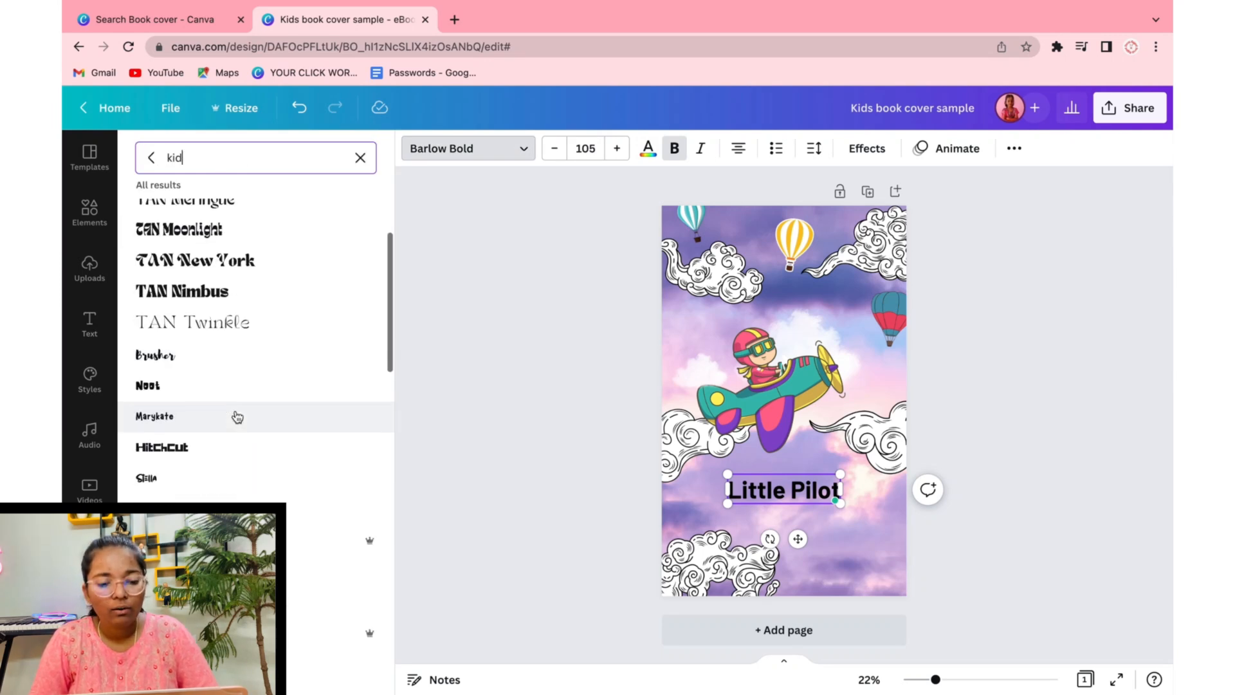
Try the Dan Outline, Stella, dotted Canva Student, Kvant and Coming Soon fonts on the title.
left_click(217, 390)
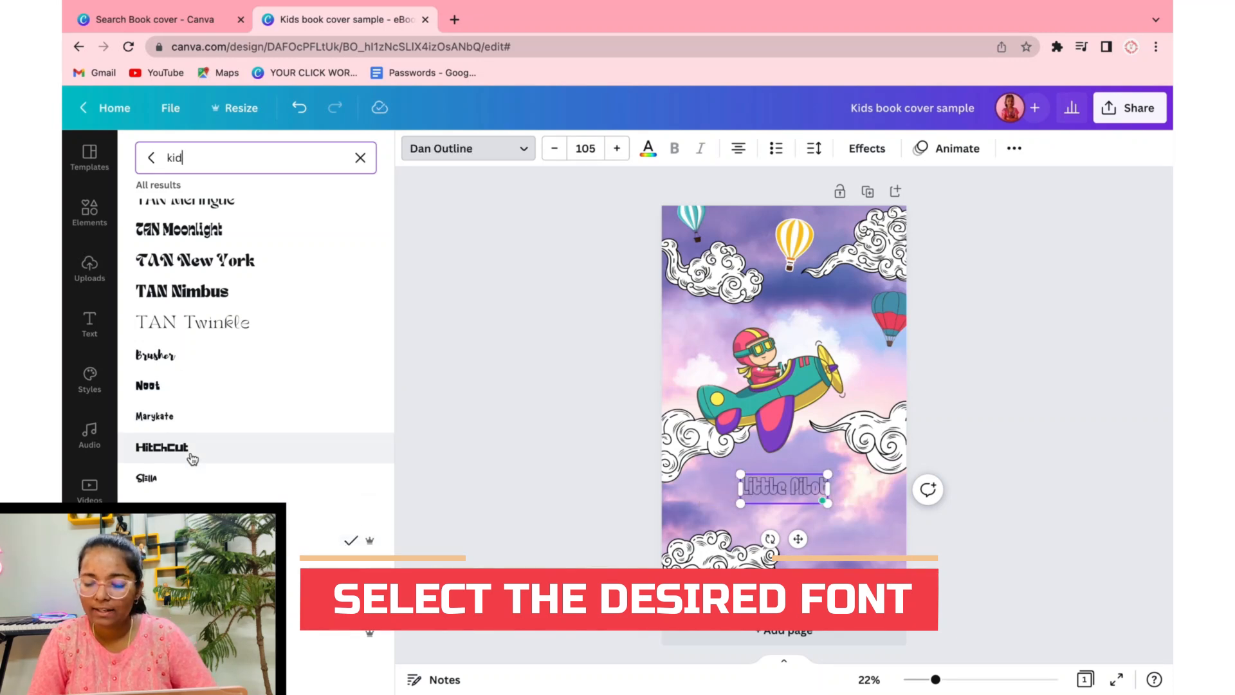
left_click(171, 478)
scroll(186, 464, "down", 3)
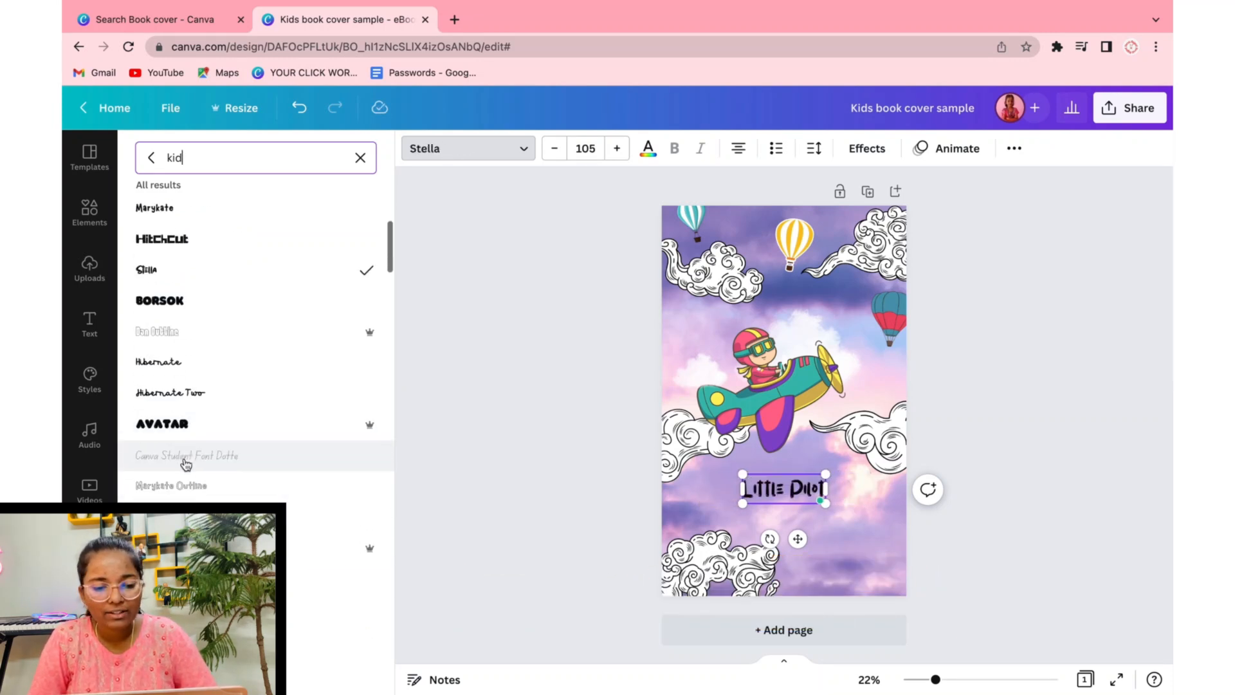
left_click(185, 463)
scroll(183, 466, "down", 5)
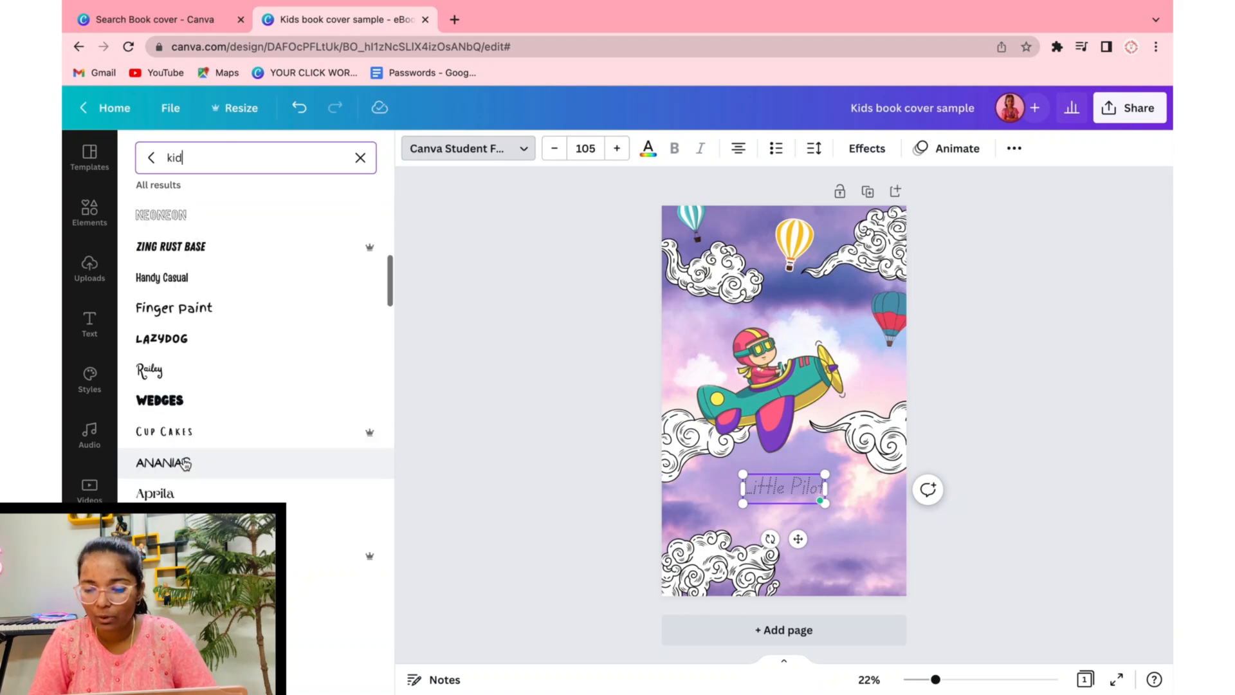
scroll(173, 489, "down", 4)
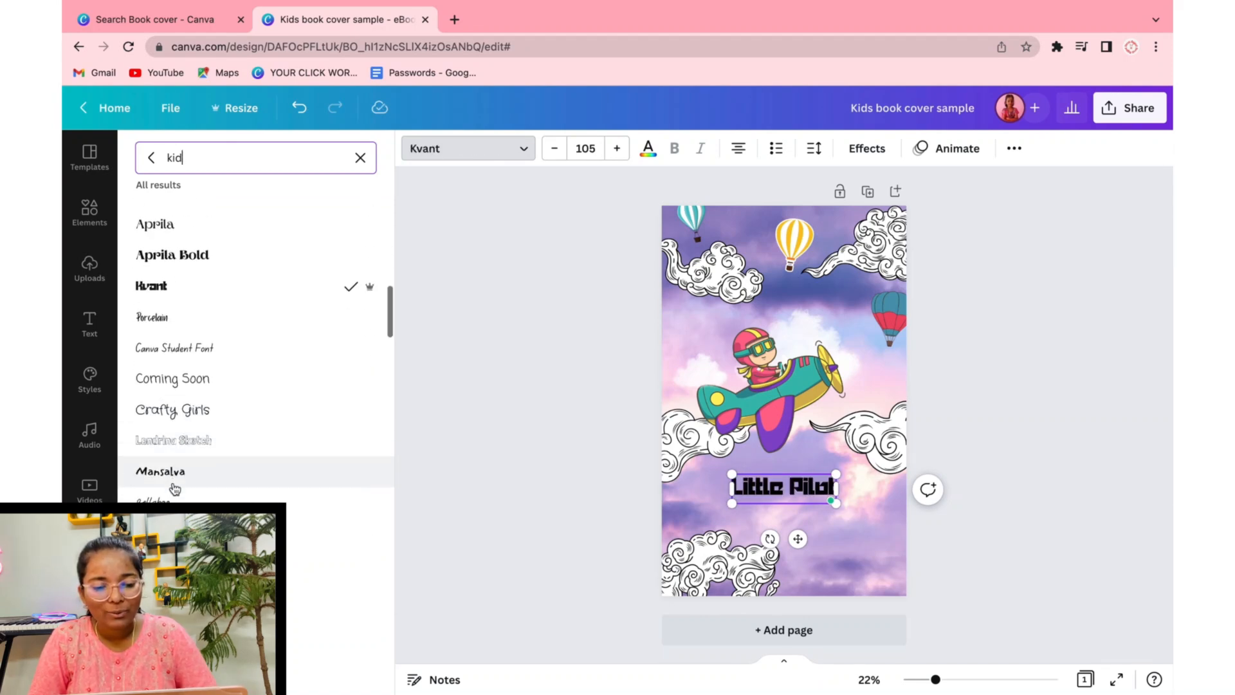
left_click(174, 383)
scroll(186, 450, "down", 1)
scroll(187, 450, "down", 2)
Set the title's font to Bobby Jones Soft and colour it purple.
left_click(181, 453)
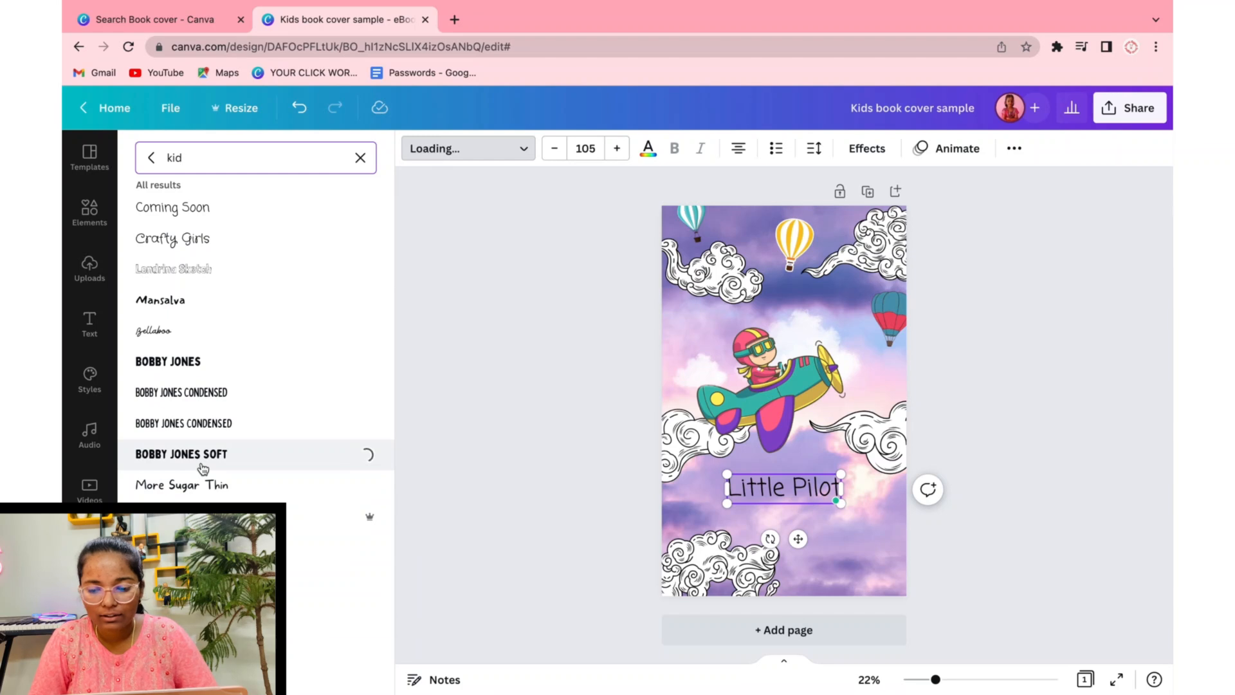
left_click(653, 157)
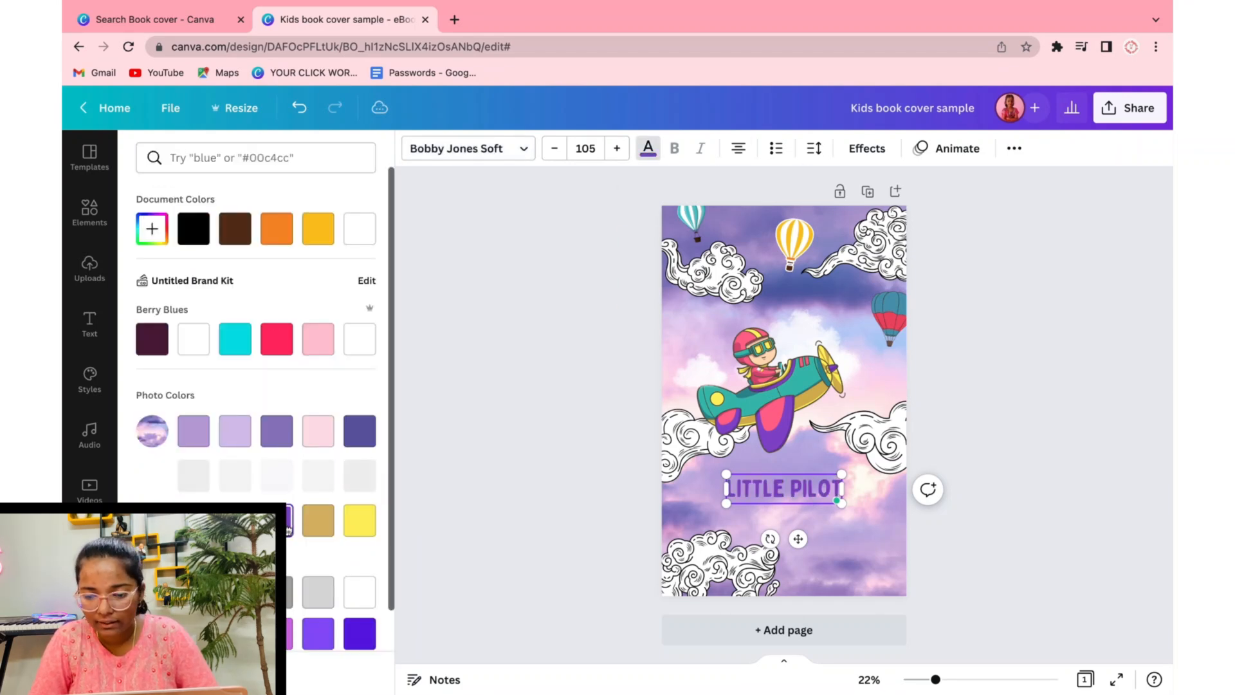
Curve the title by 41 and move it above the pilot, just below the upper clouds.
left_click(867, 148)
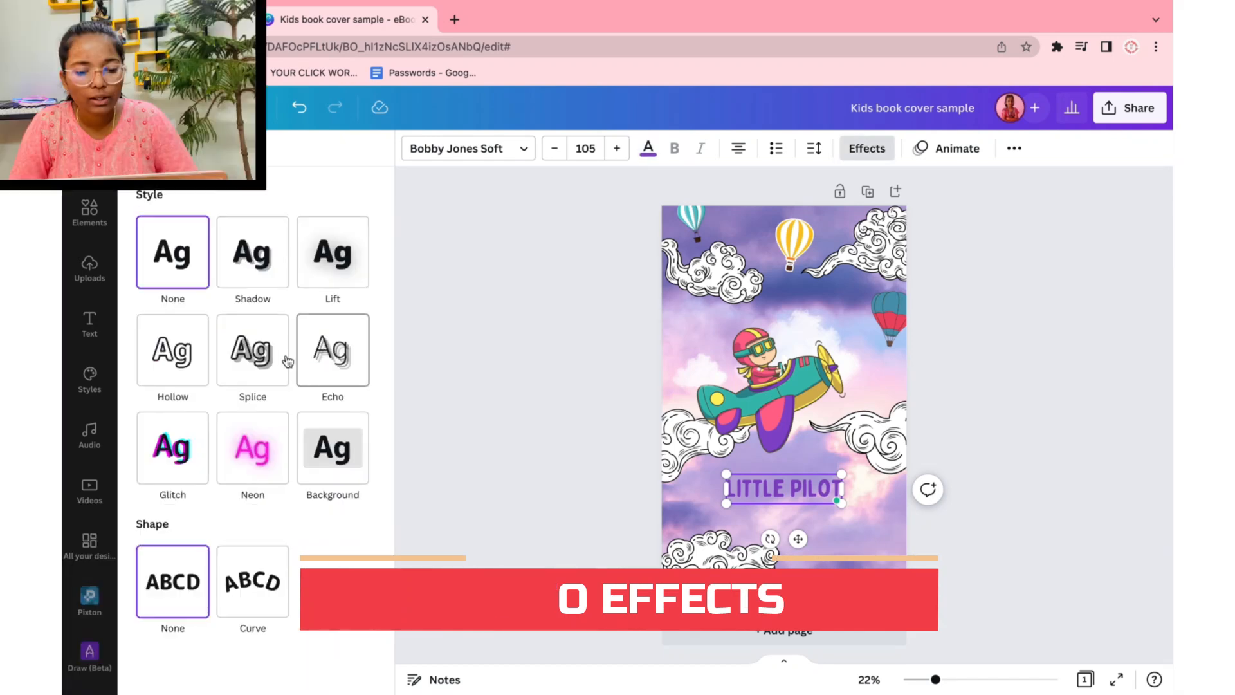
left_click(258, 559)
left_click_drag(311, 674, 301, 673)
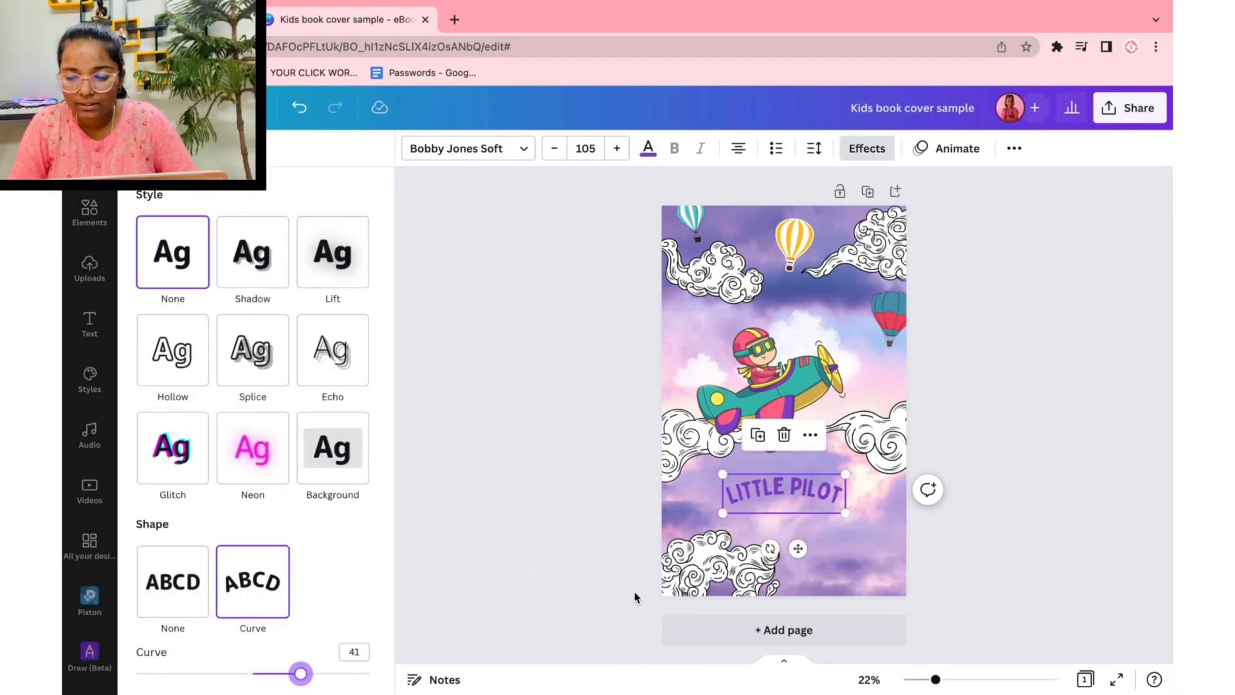
left_click_drag(747, 503, 735, 325)
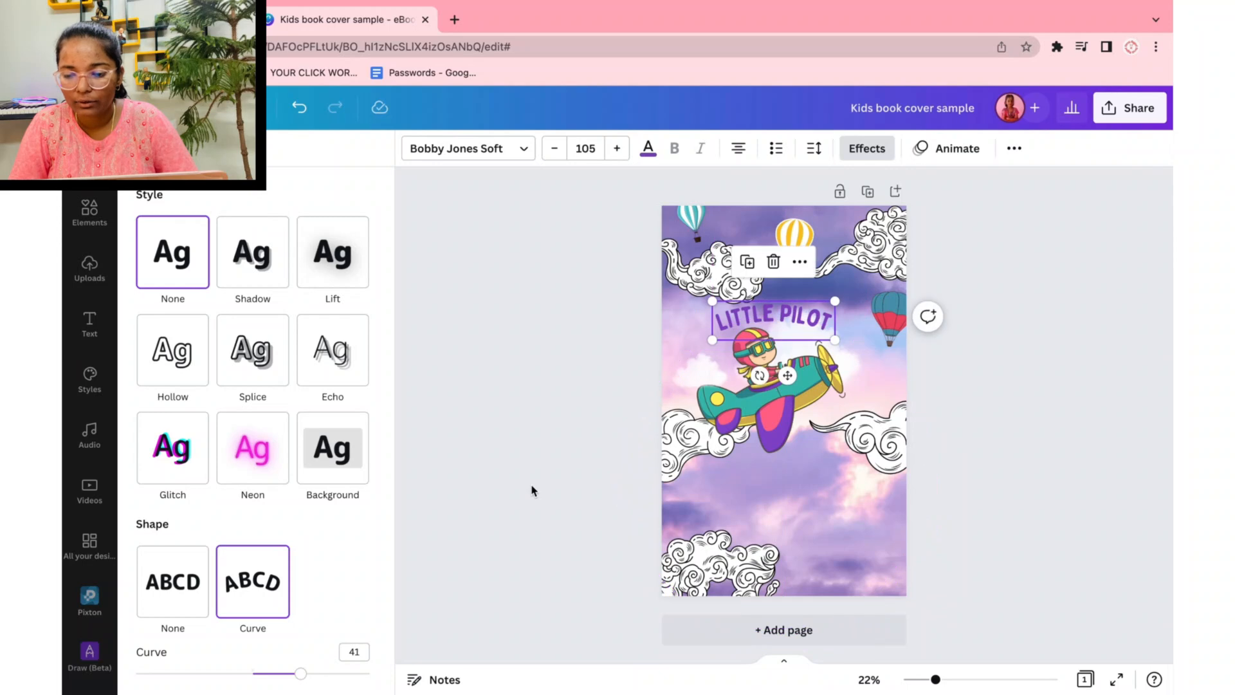
Move the kid pilot plane slightly lower to leave room beneath the curved title.
left_click(532, 491)
left_click_drag(754, 480, 892, 427)
left_click_drag(892, 429, 893, 465)
left_click(1048, 499)
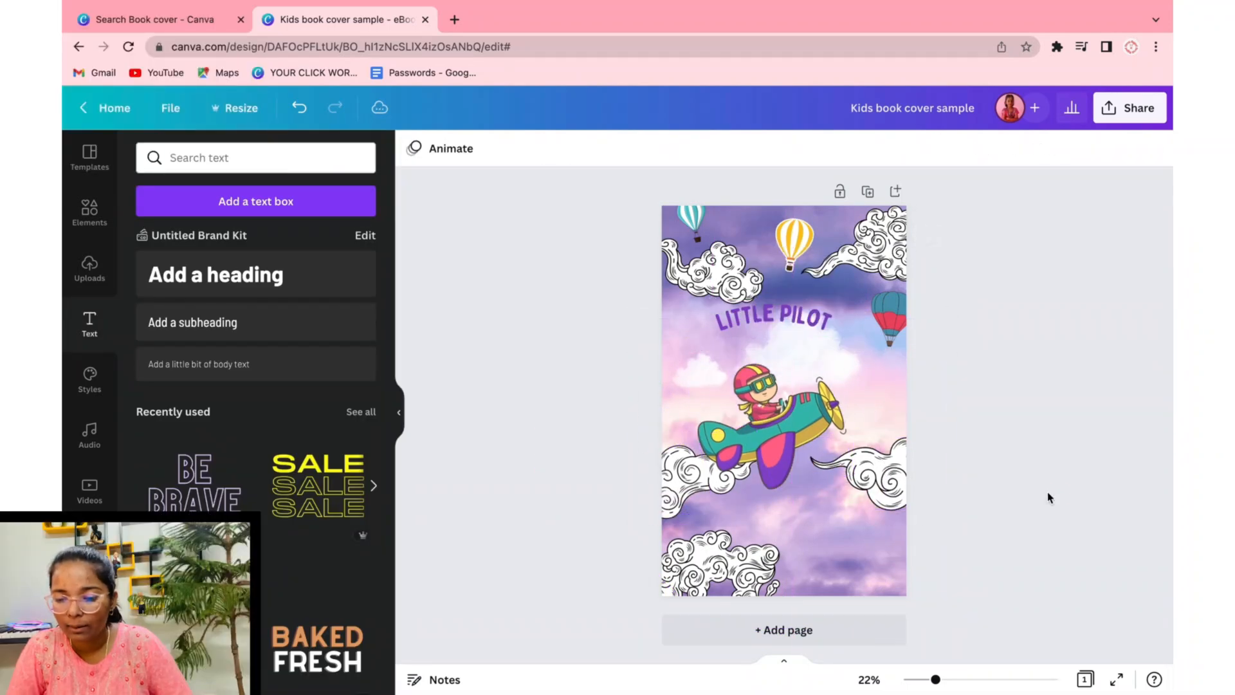
Move the small soft cloud beside the pilot and enlarge the title to size 143 directly above the plane.
left_click_drag(821, 349, 709, 393)
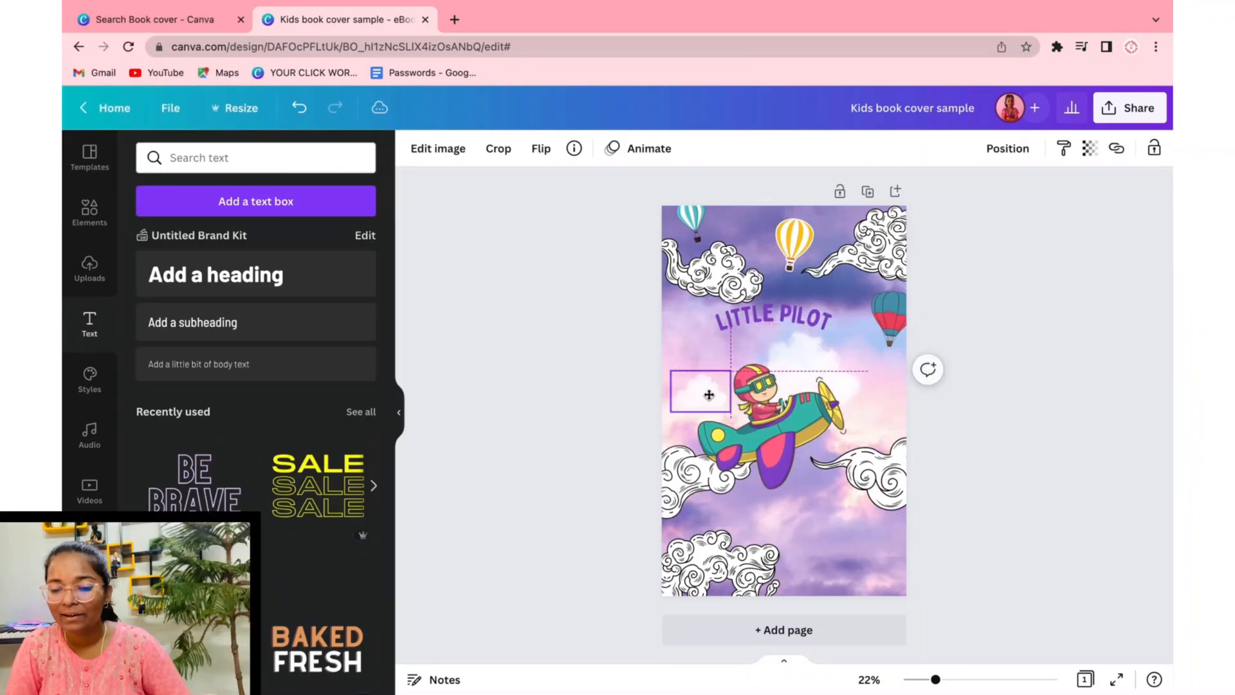
left_click_drag(739, 334, 680, 364)
mouse_move(772, 345)
left_mouse_down()
mouse_move(798, 343)
mouse_move(783, 353)
left_mouse_up()
left_click(1008, 155)
left_click(877, 198)
left_click(977, 393)
left_click(787, 330)
left_click(1067, 403)
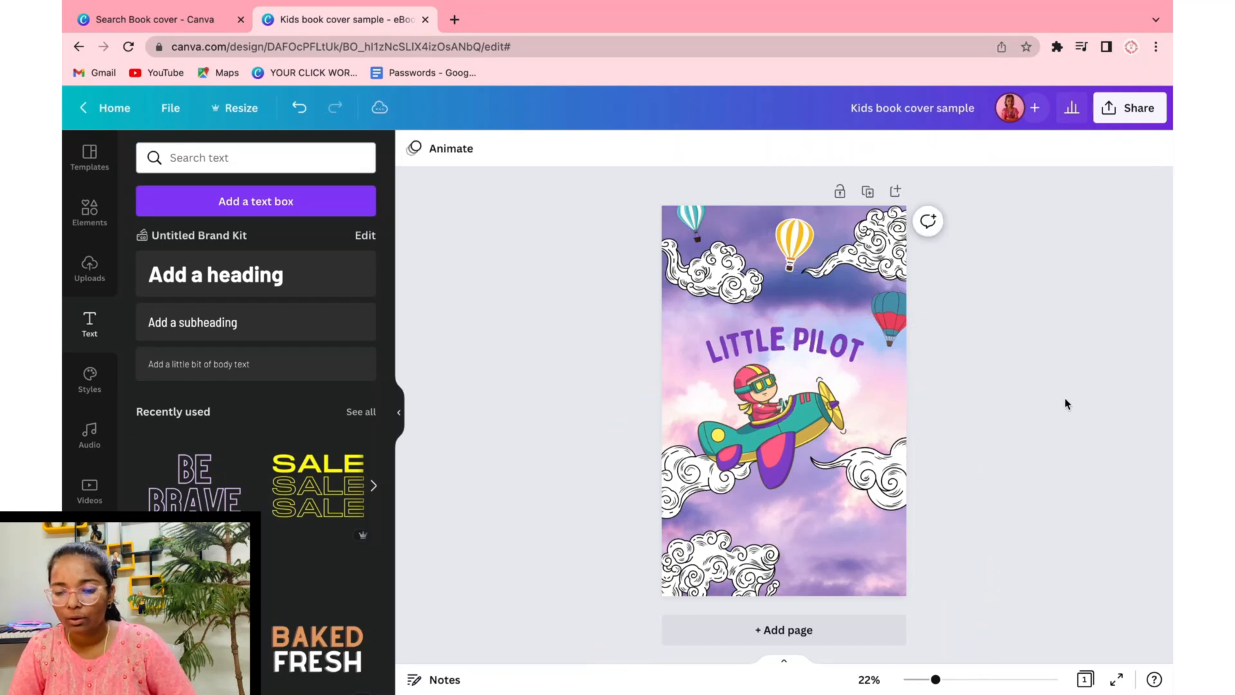
Duplicate the "Little Pilot" title and colour the copy white.
left_click(820, 339)
left_click(1007, 314)
left_click(828, 341)
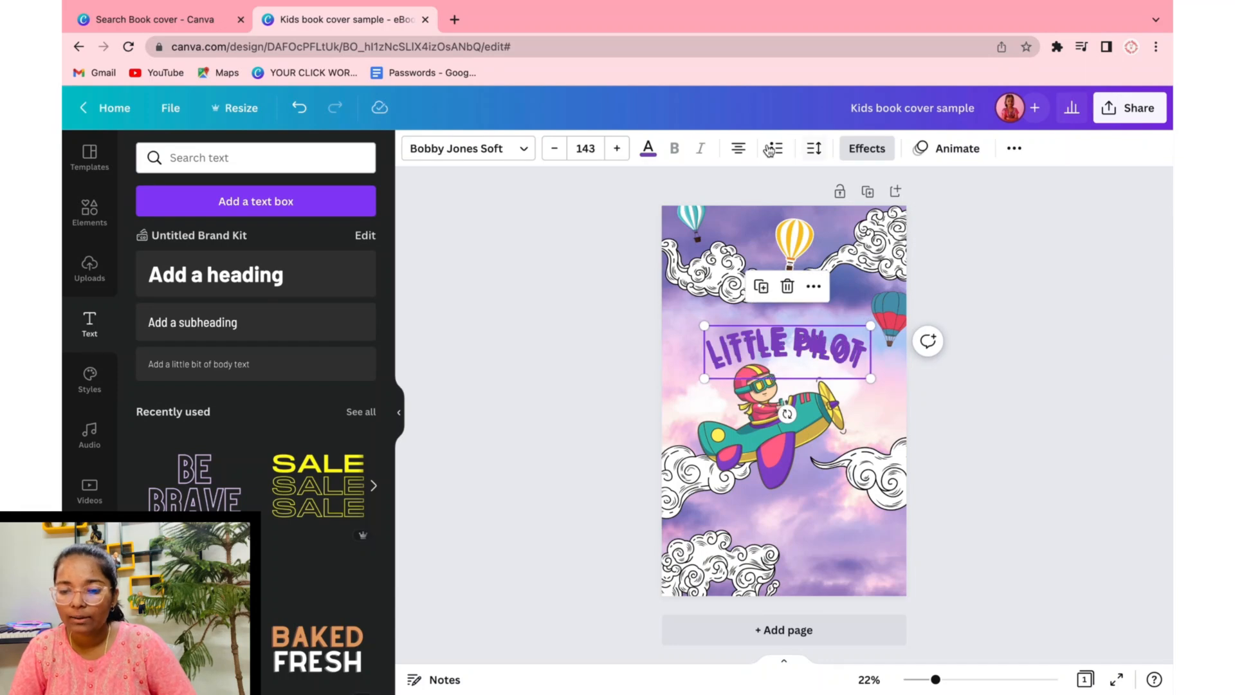
left_click(647, 150)
left_click(360, 386)
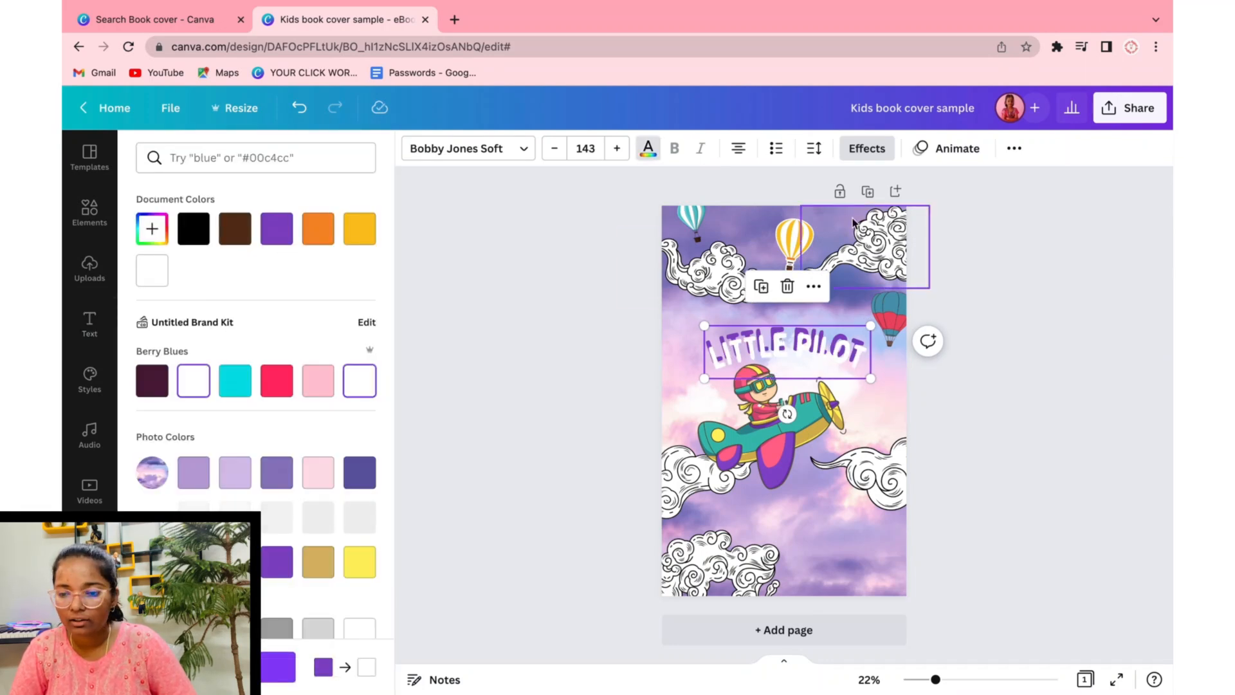
Apply the Hollow effect to the white title copy and align it over the purple title as an outline.
left_click(867, 148)
left_click(177, 358)
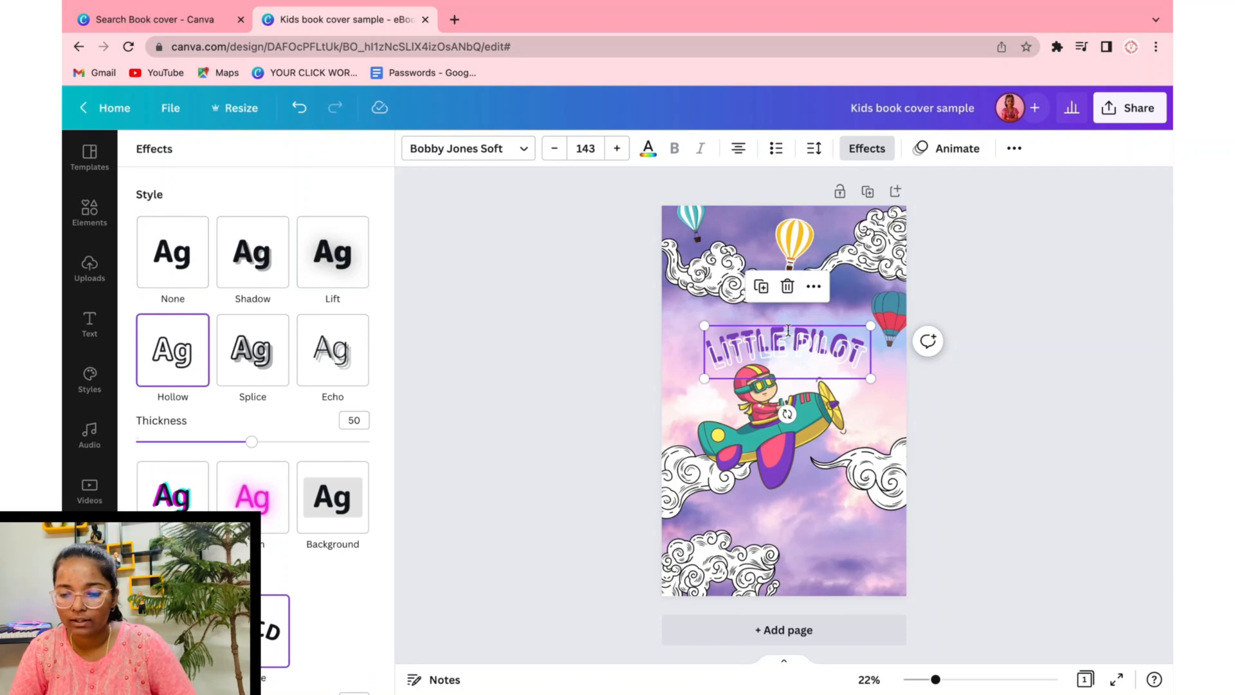
left_click_drag(789, 340, 785, 335)
left_click(553, 408)
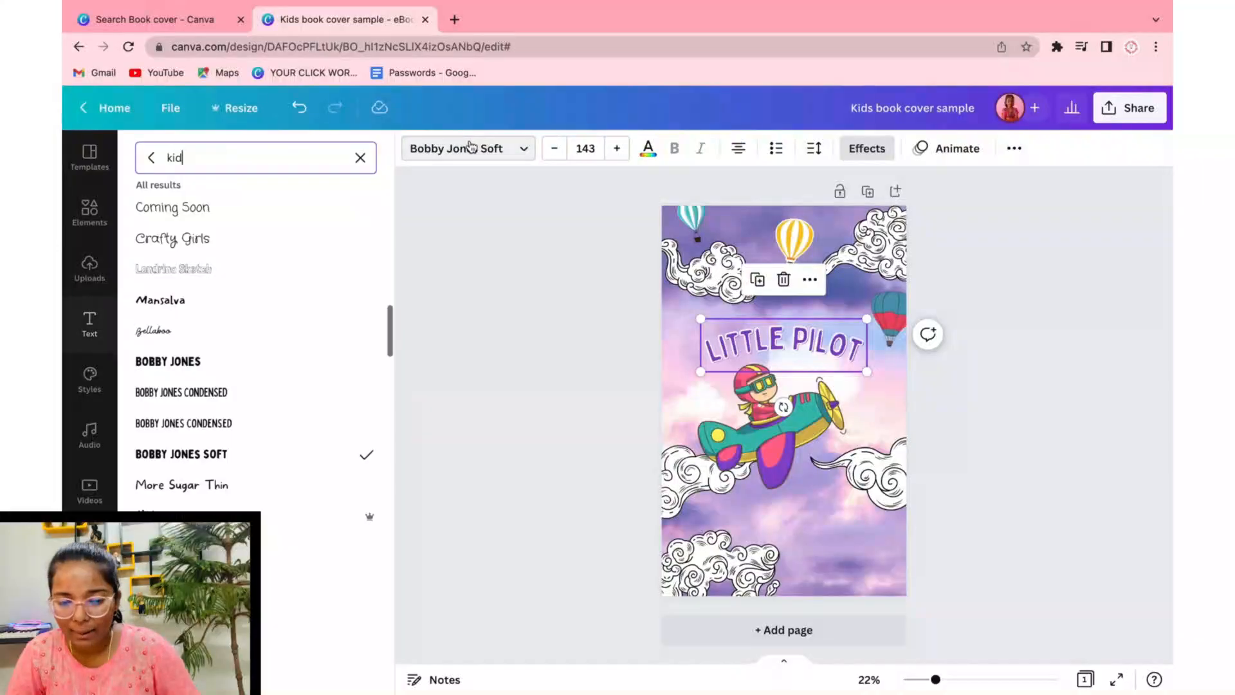
Add a subheading and set its font to Sniglet.
scroll(211, 356, "down", 2)
left_click(399, 388)
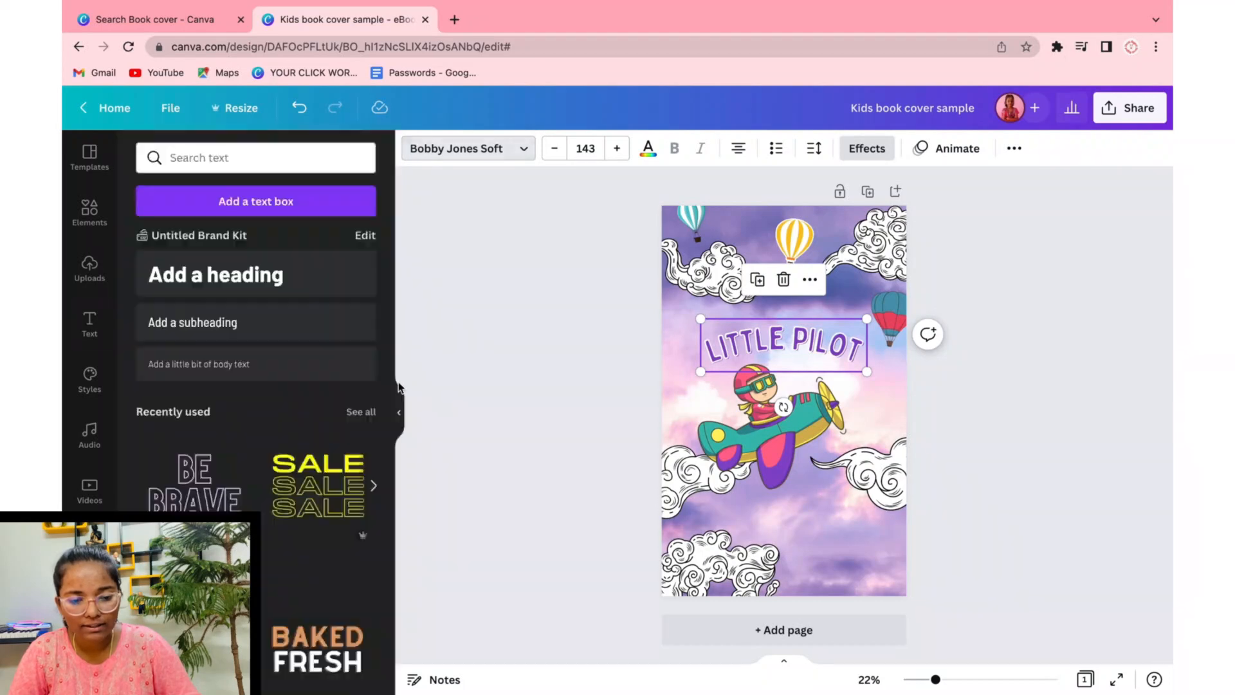
left_click(242, 327)
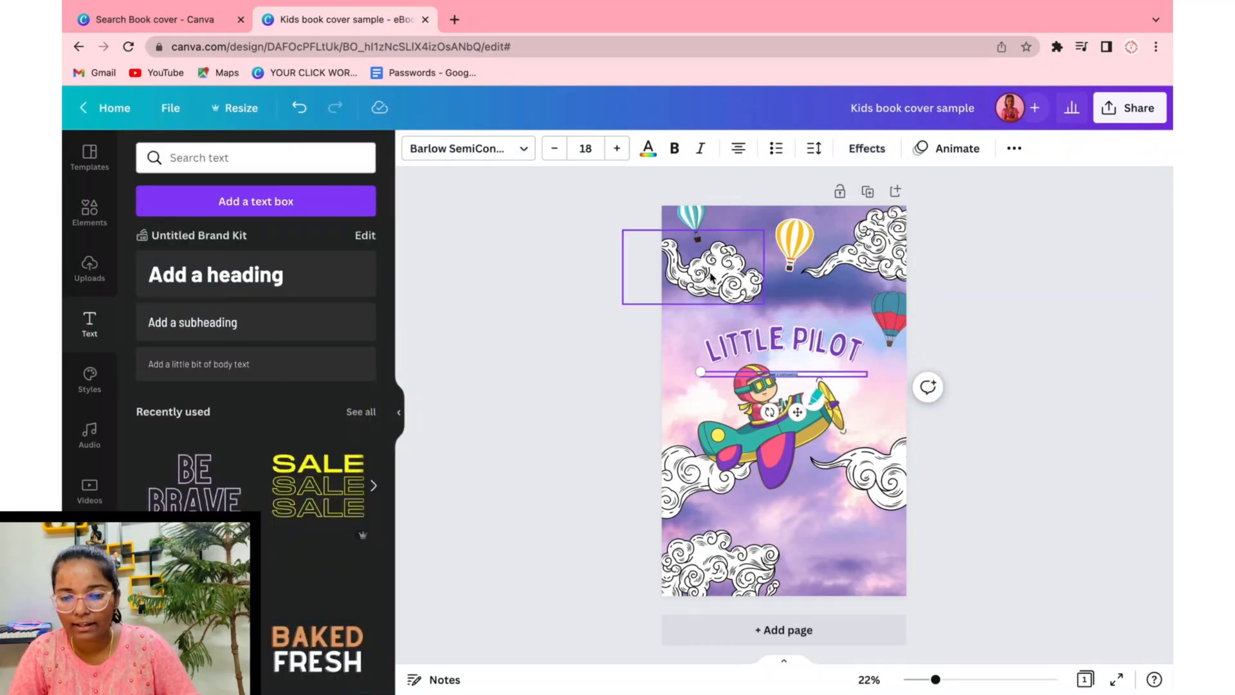
left_click(494, 158)
left_click(174, 473)
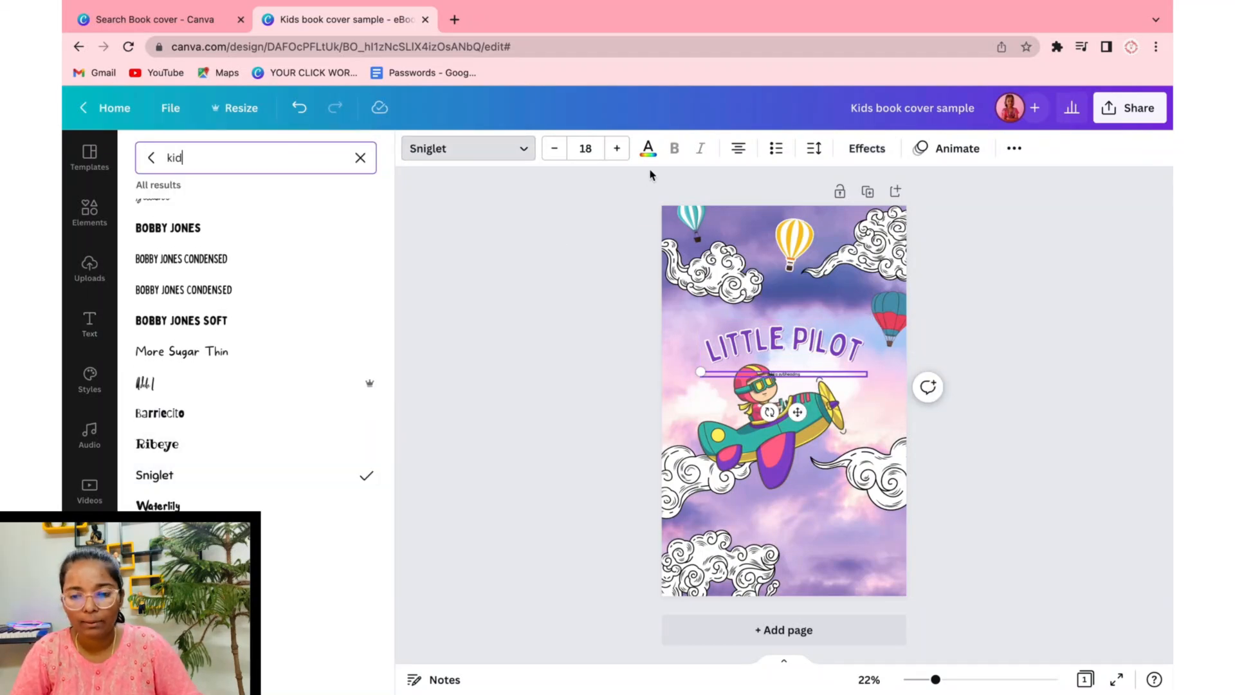
Colour the subheading yellow-orange and set its size to 25.
left_click(649, 149)
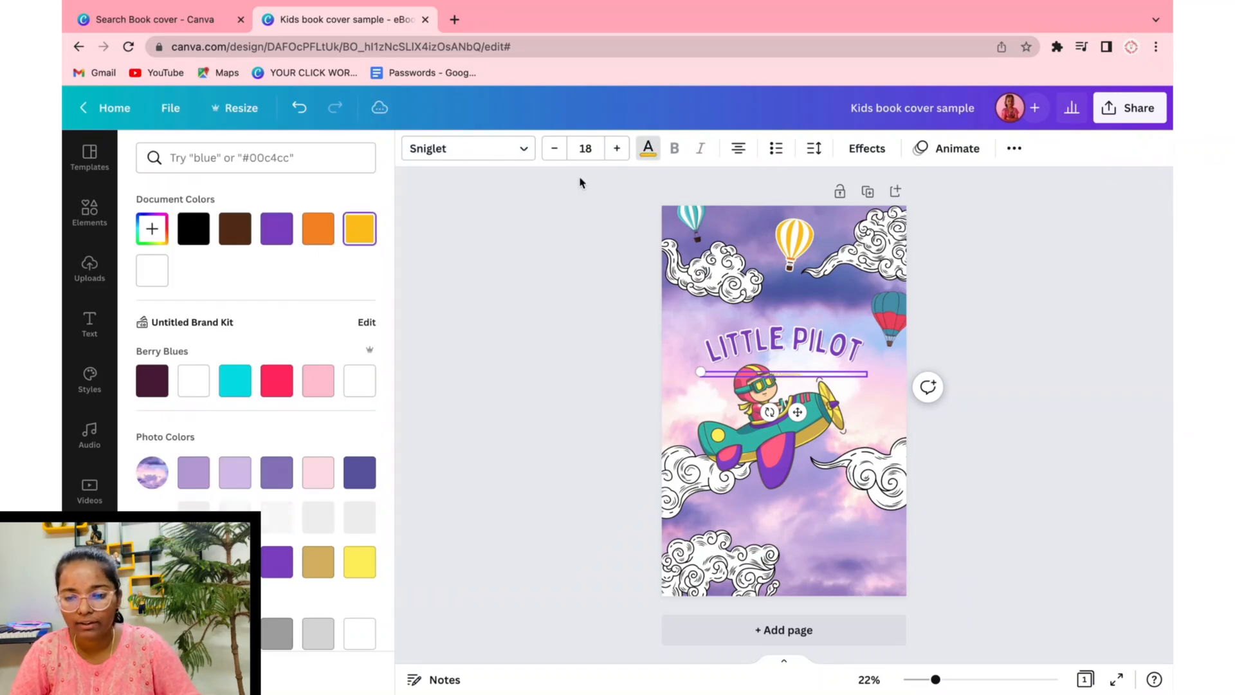
left_click(590, 149)
type("5")
key("Return")
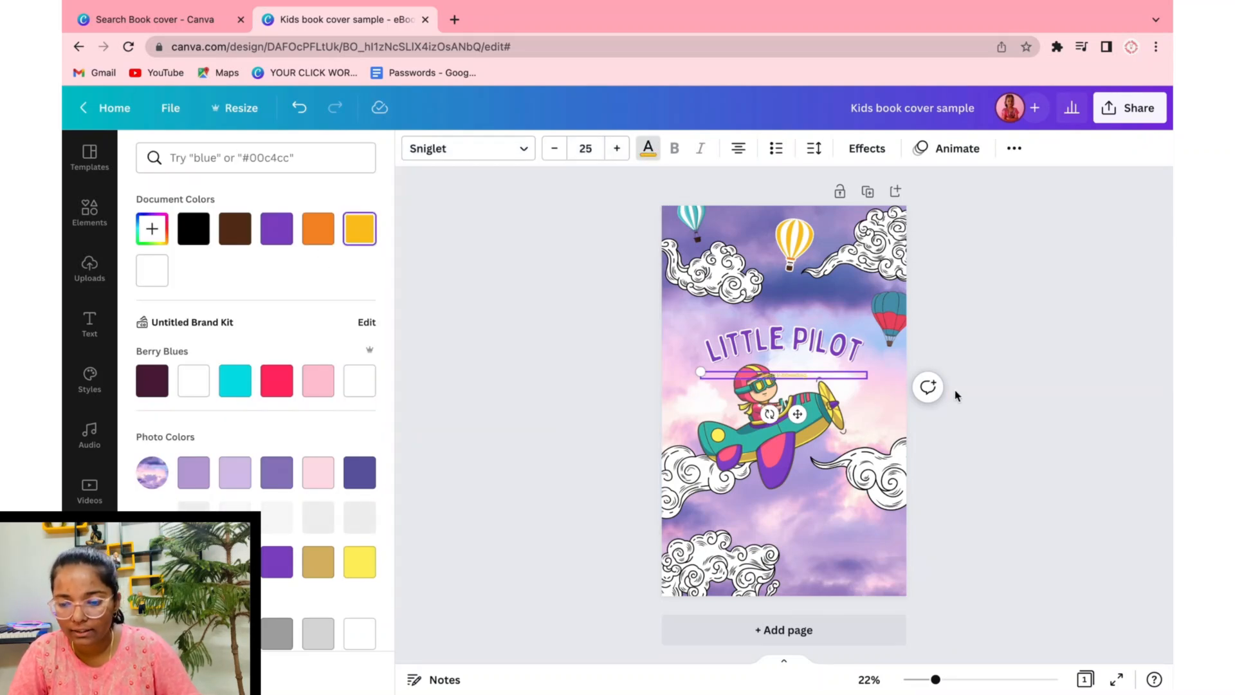
Move the subheading above the title and change its text to "Story of a".
left_click_drag(800, 360, 798, 353)
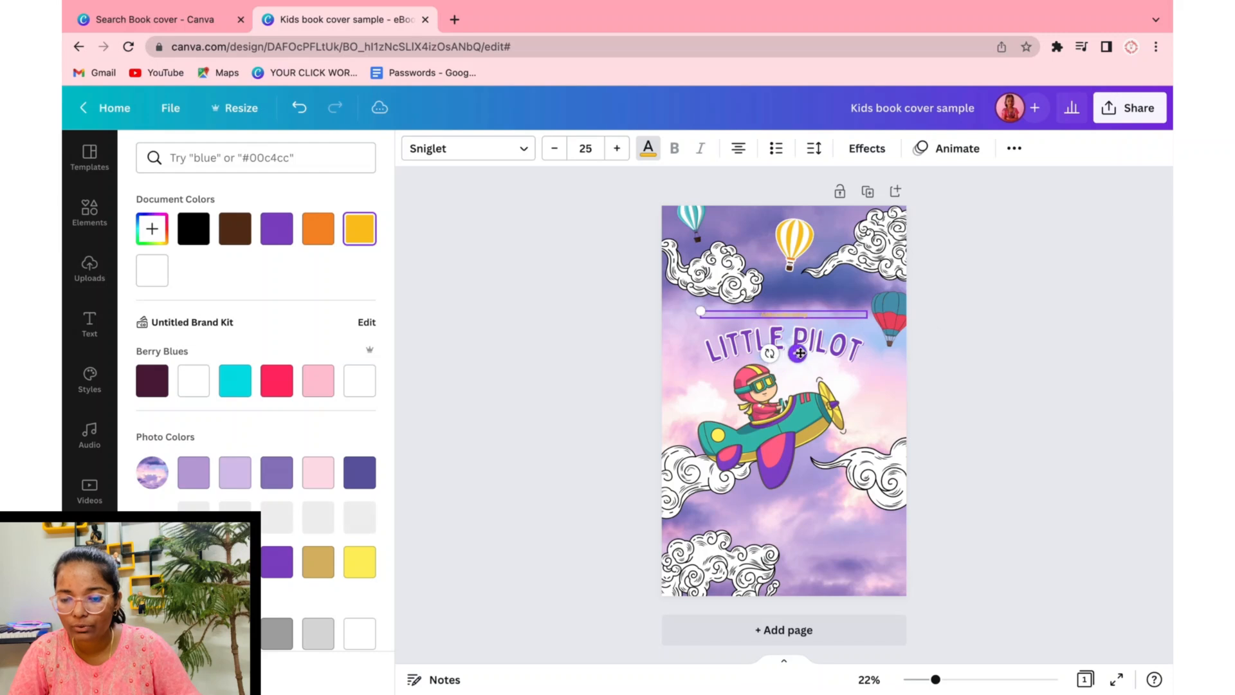
double_click(776, 315)
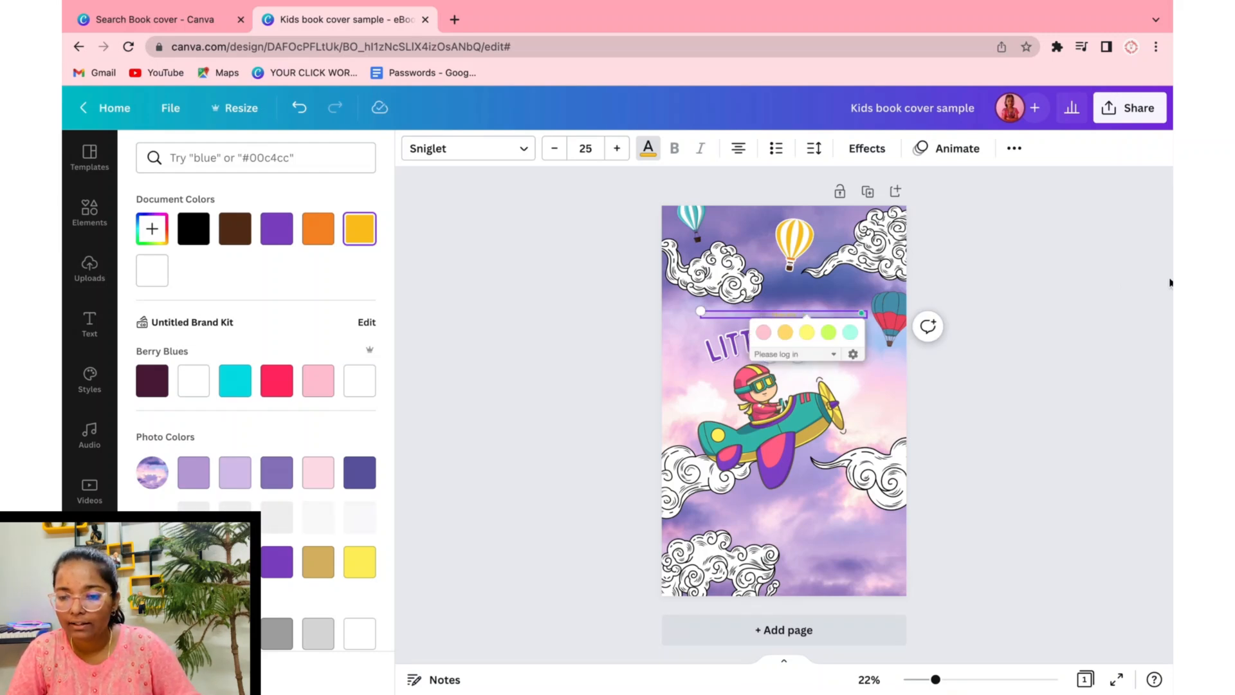
Format the "Story of a" text with a Lift effect at intensity 100, in white at size 40.
left_click(867, 148)
left_click(332, 252)
left_click_drag(252, 345, 566, 348)
left_click(650, 148)
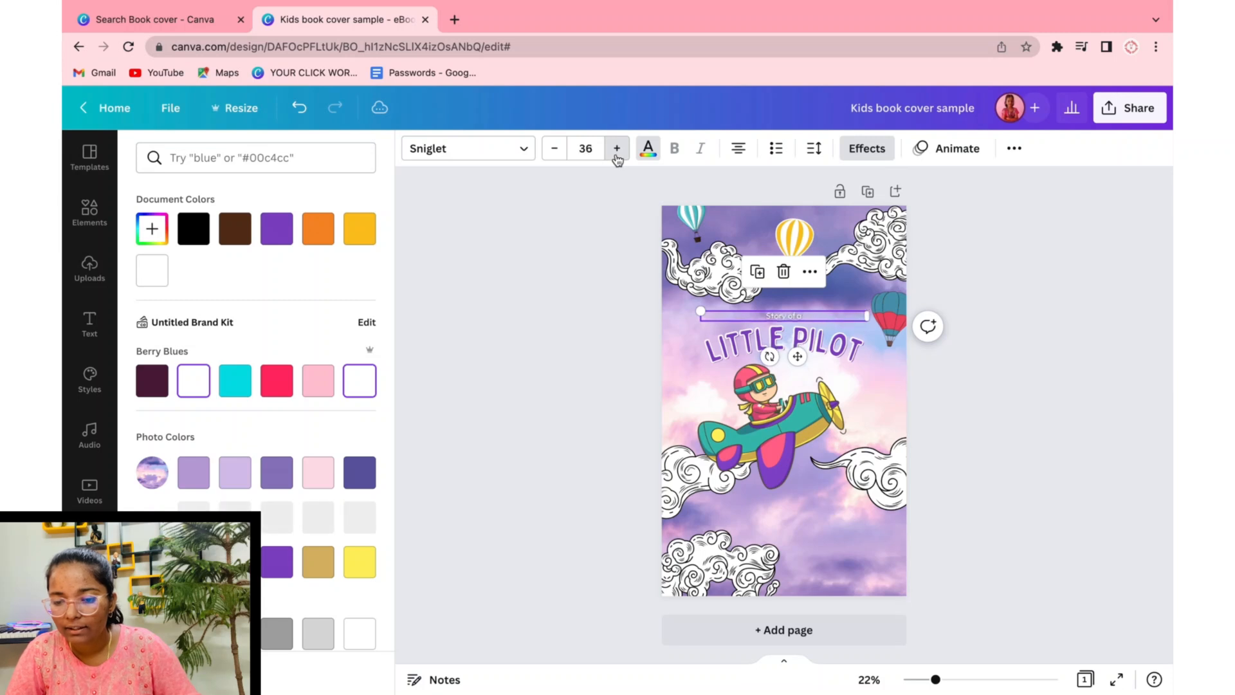
left_click(607, 408)
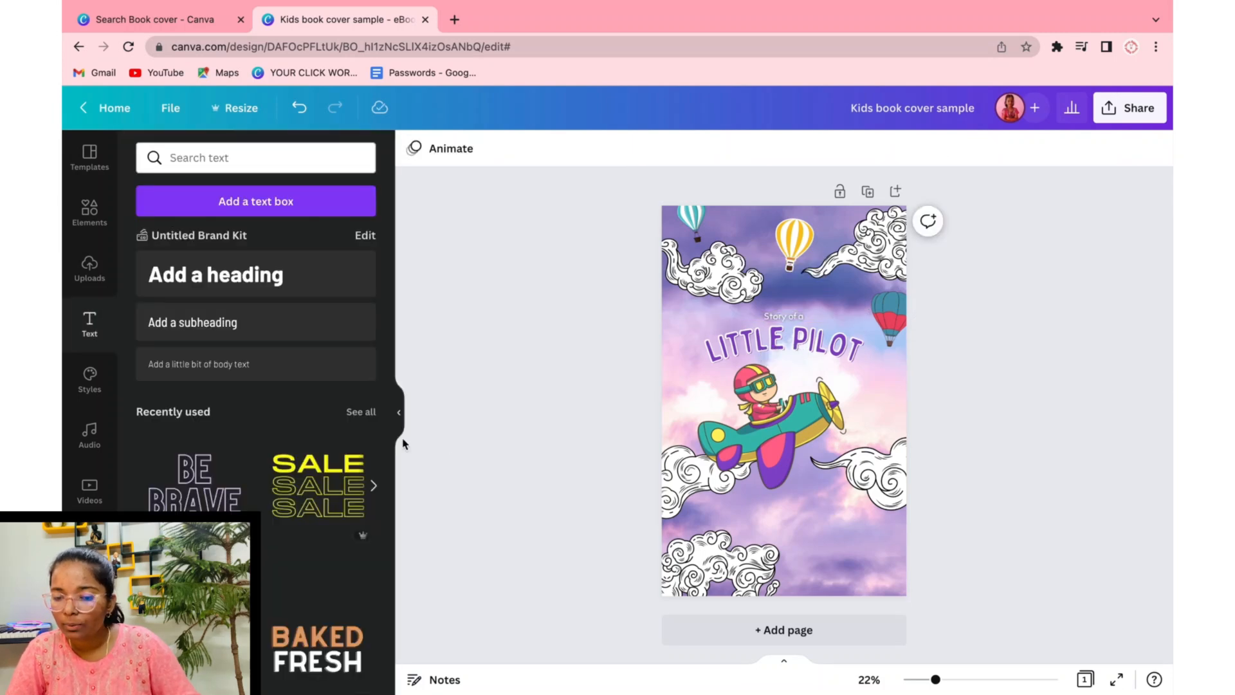
Change the subheading's wording to "Story of A" with a capital A.
left_click(400, 430)
scroll(738, 334, "up", 5)
left_click(669, 393)
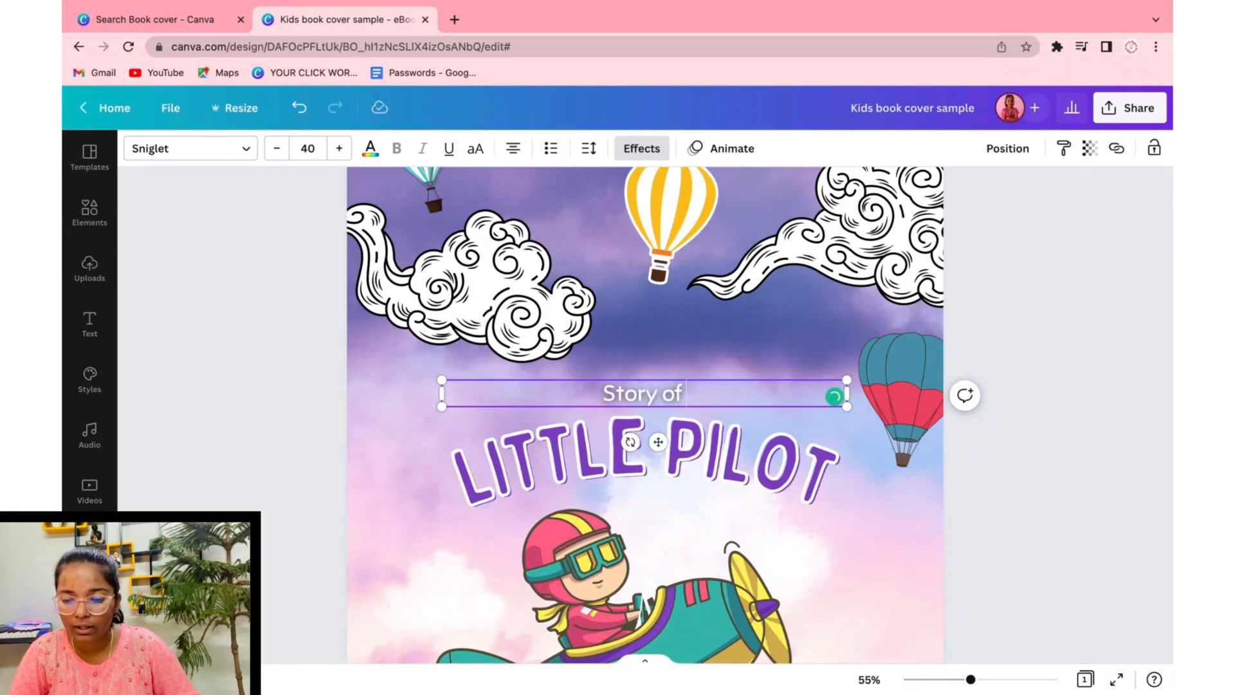
left_click(410, 395)
left_click(518, 394)
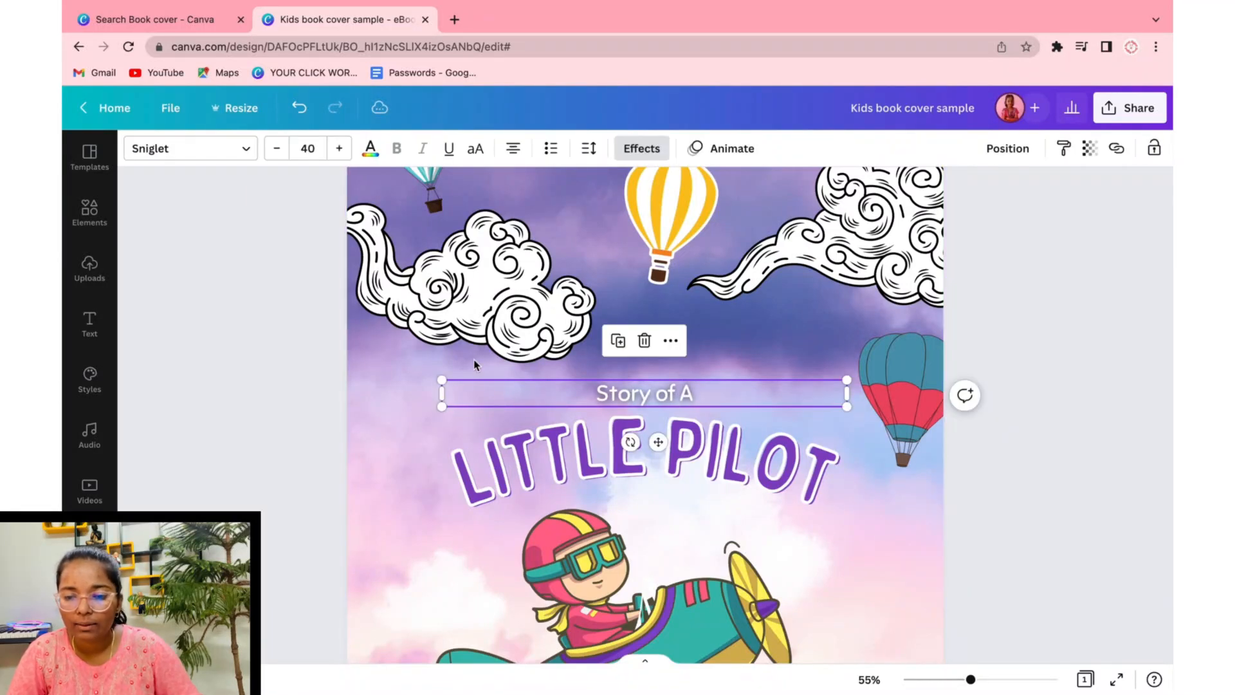
Apply the Background effect and the Curve shape to the "Story of A" text.
left_click(653, 150)
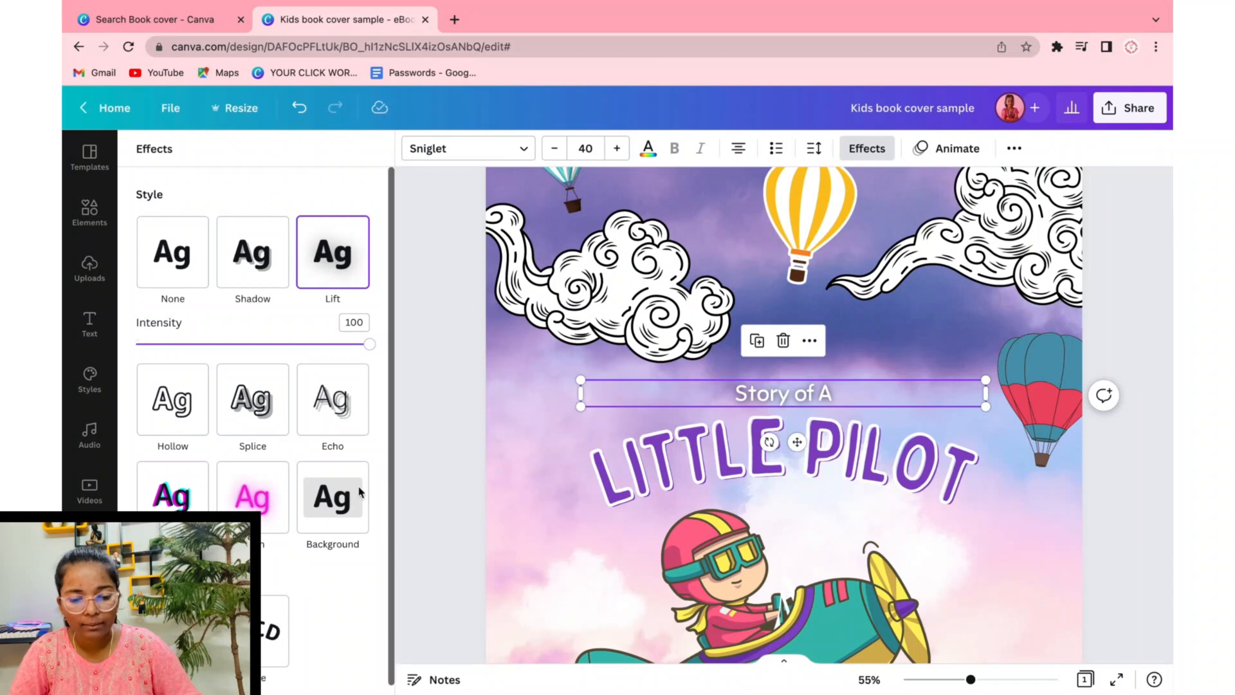
left_click(335, 508)
scroll(308, 613, "down", 2)
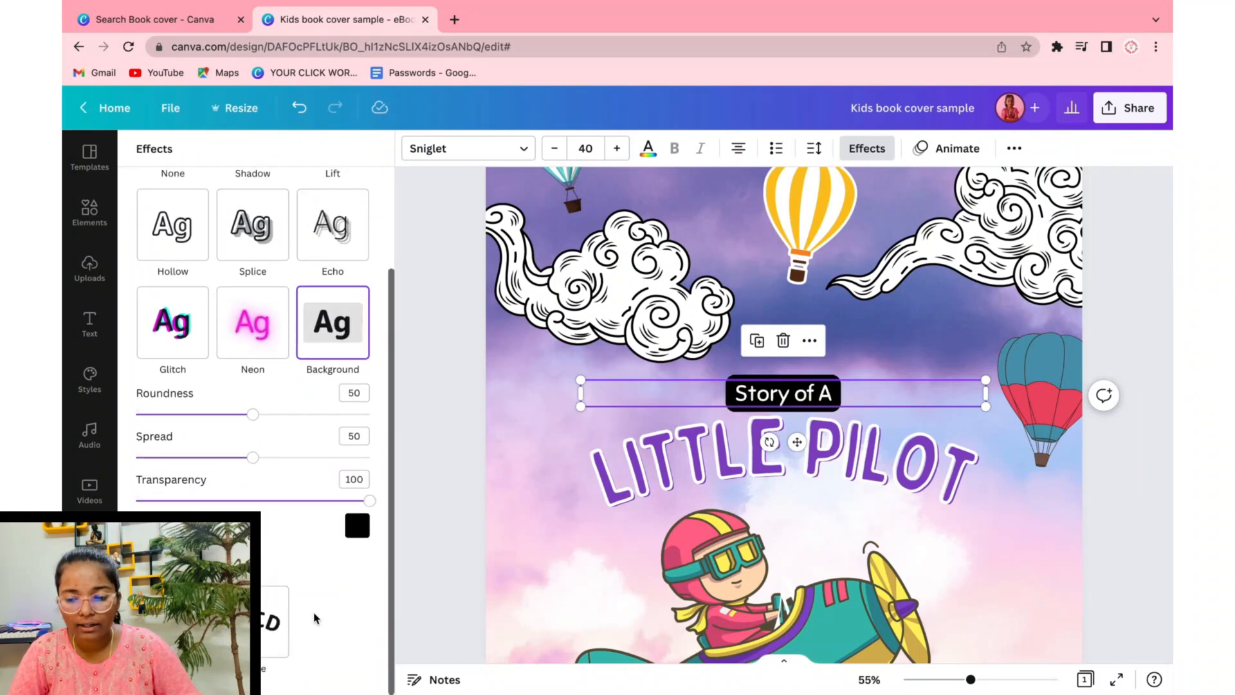
left_click(263, 633)
Set the "Story of A" background to spread 20 and roundness 100, and reduce the text's curve to 34.
left_click_drag(345, 505, 375, 504)
left_click_drag(252, 459, 193, 462)
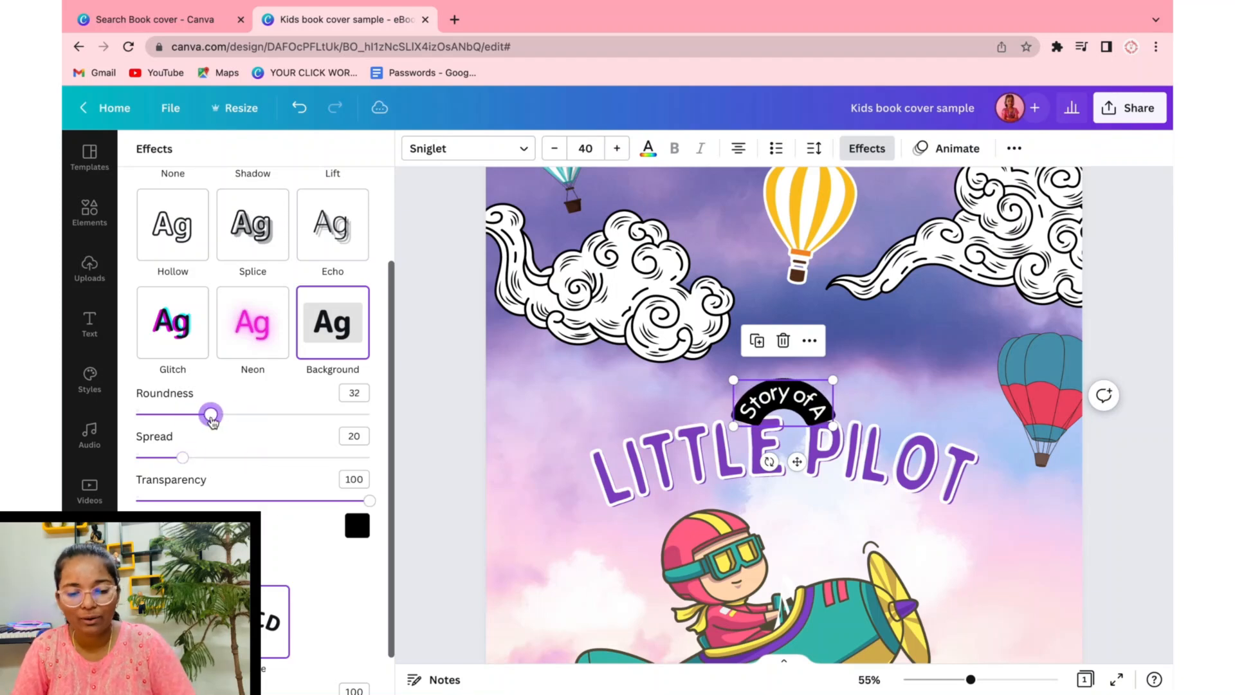
scroll(275, 647, "down", 1)
left_click_drag(360, 668, 294, 682)
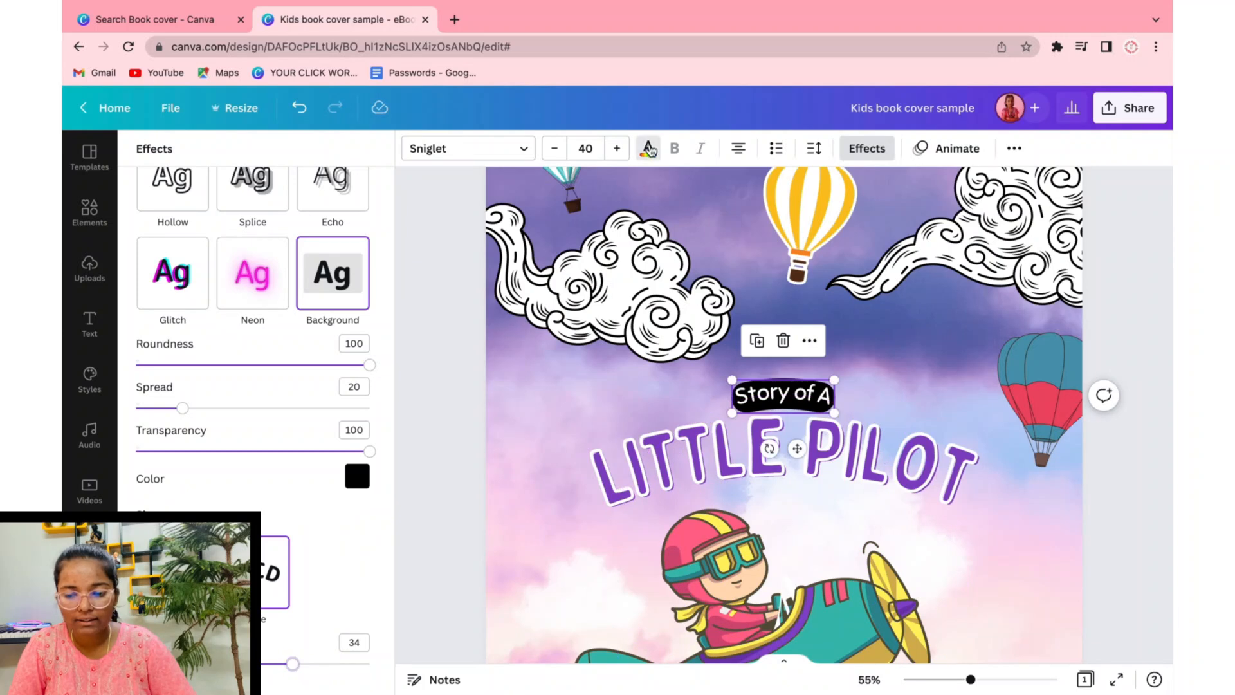
Colour the background shape behind the "Story of A" text white.
left_click(648, 148)
left_click(862, 148)
left_click(355, 650)
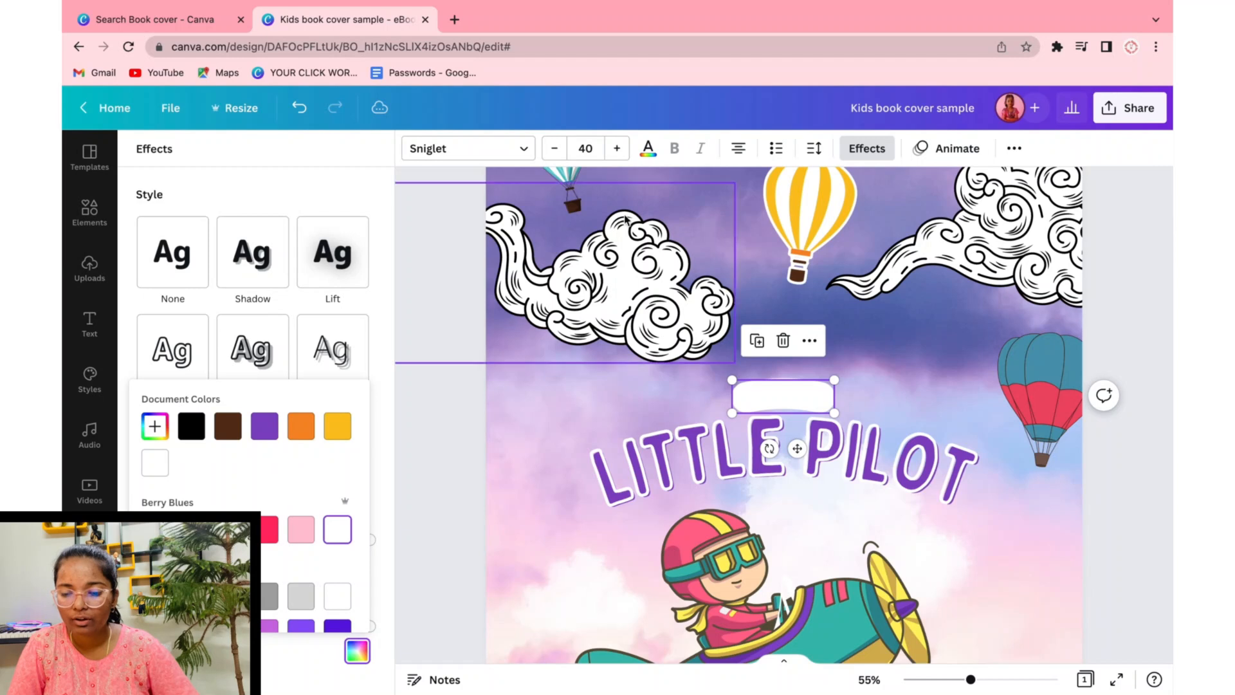
Colour the "Story of A" text pinkish red so it stands out on its white background shape.
left_click(653, 153)
left_click(235, 562)
left_click(489, 527)
scroll(489, 527, "down", 4)
left_click(949, 508)
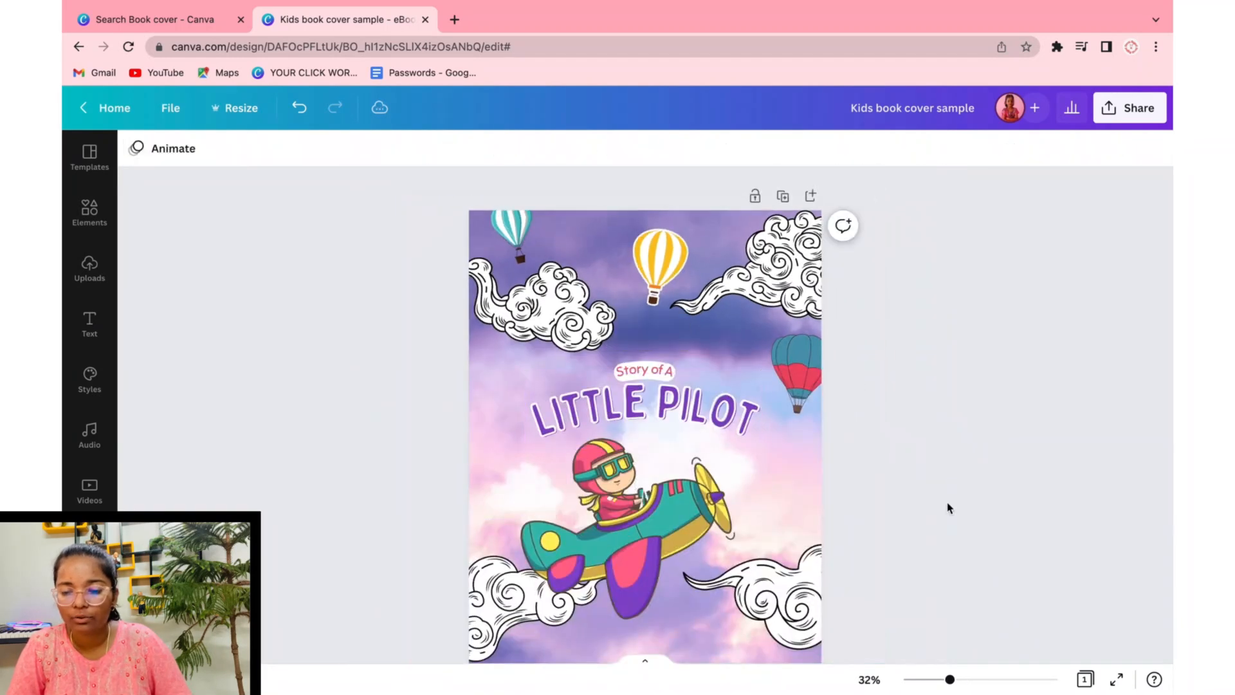
scroll(949, 508, "down", 1)
Change the font of the "Story of A" text to Bobby Jones.
left_click(644, 323)
left_click(642, 148)
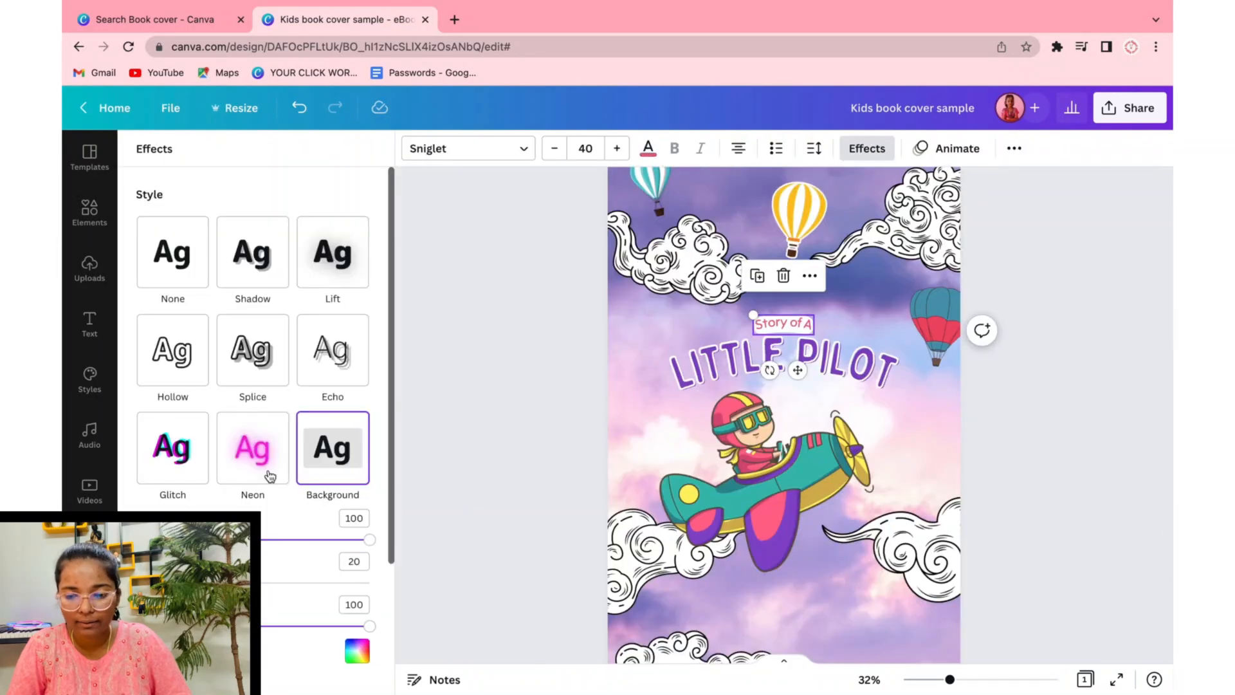
left_click(453, 571)
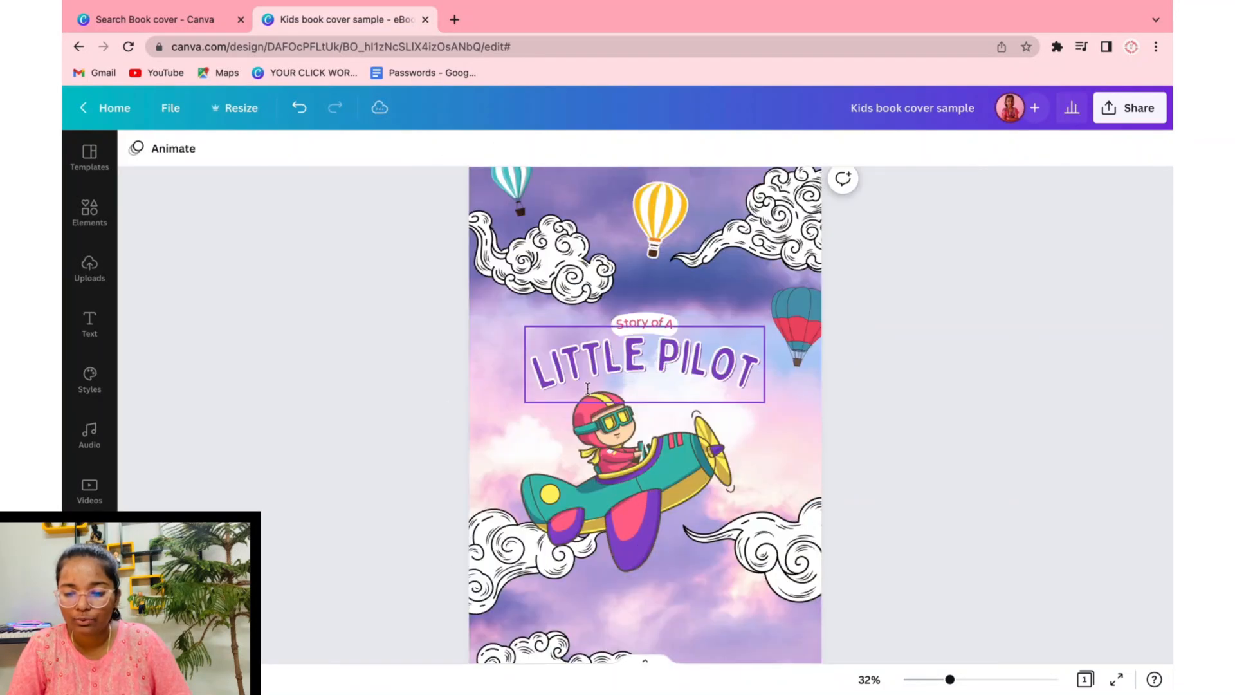
left_click(640, 329)
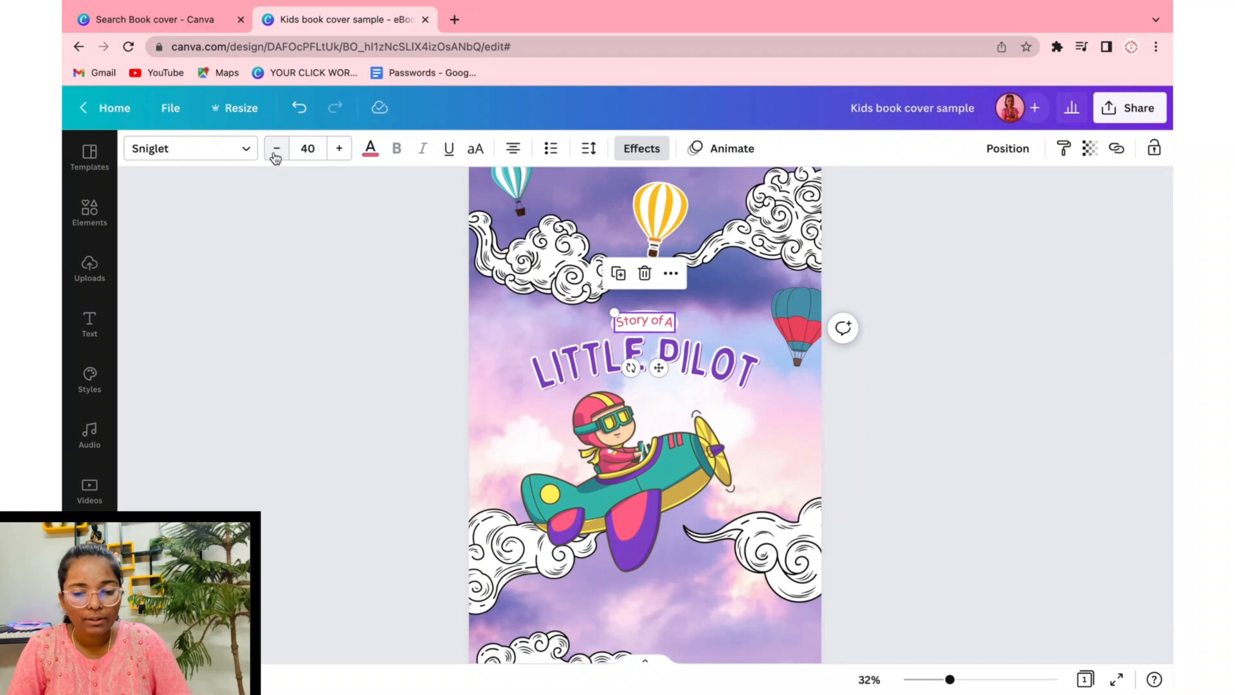
left_click(238, 148)
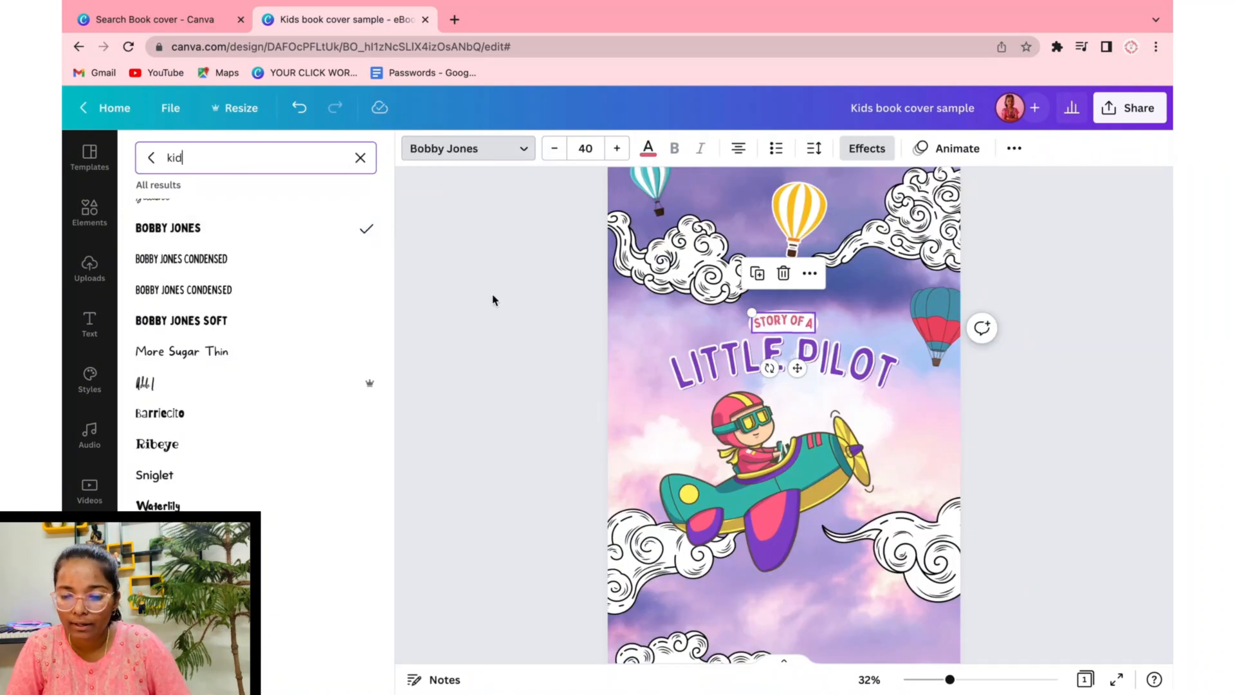
left_click(495, 336)
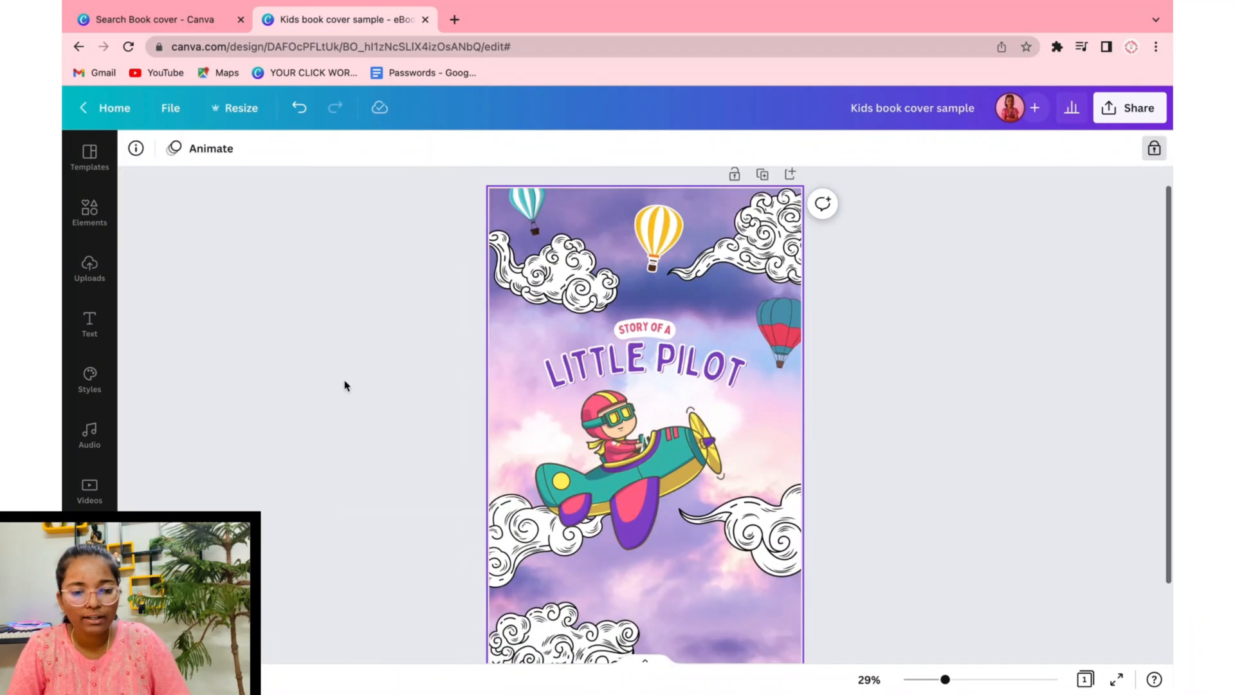
Search the elements for "DOODLE", add the three-stroke burst graphic, and shrink and rotate it beside the L of "Little Pilot".
left_click(90, 210)
type("DOODLE")
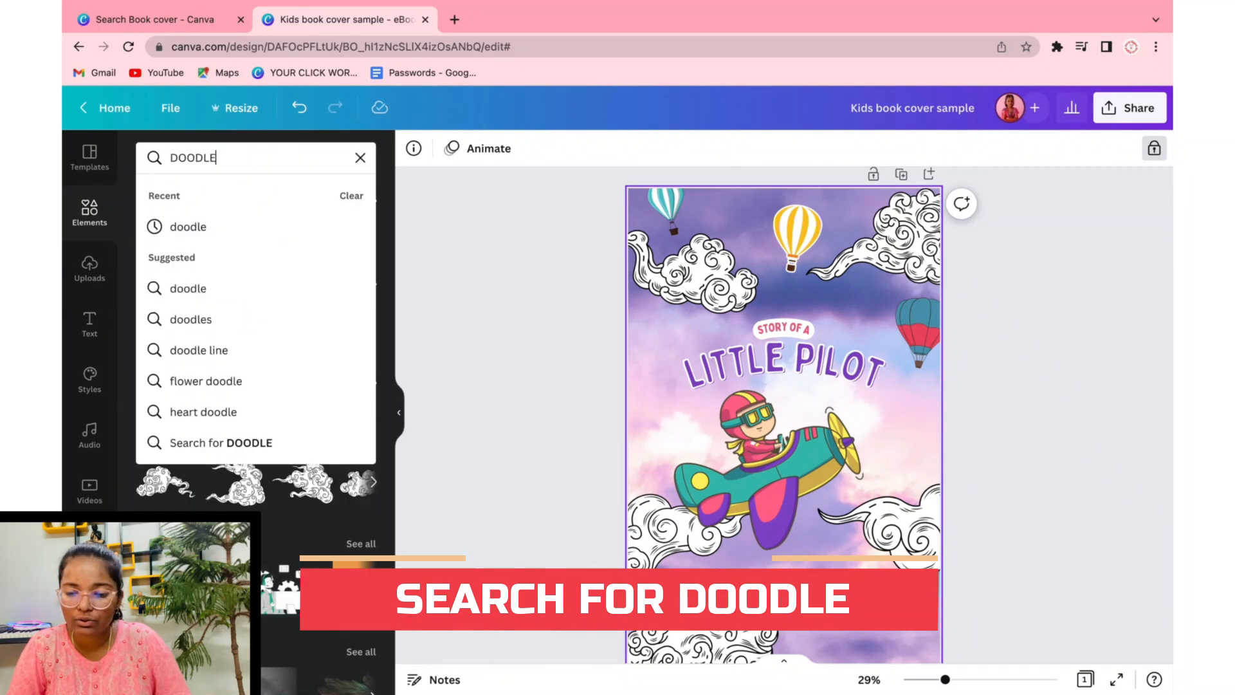
key("Return")
left_click(185, 316)
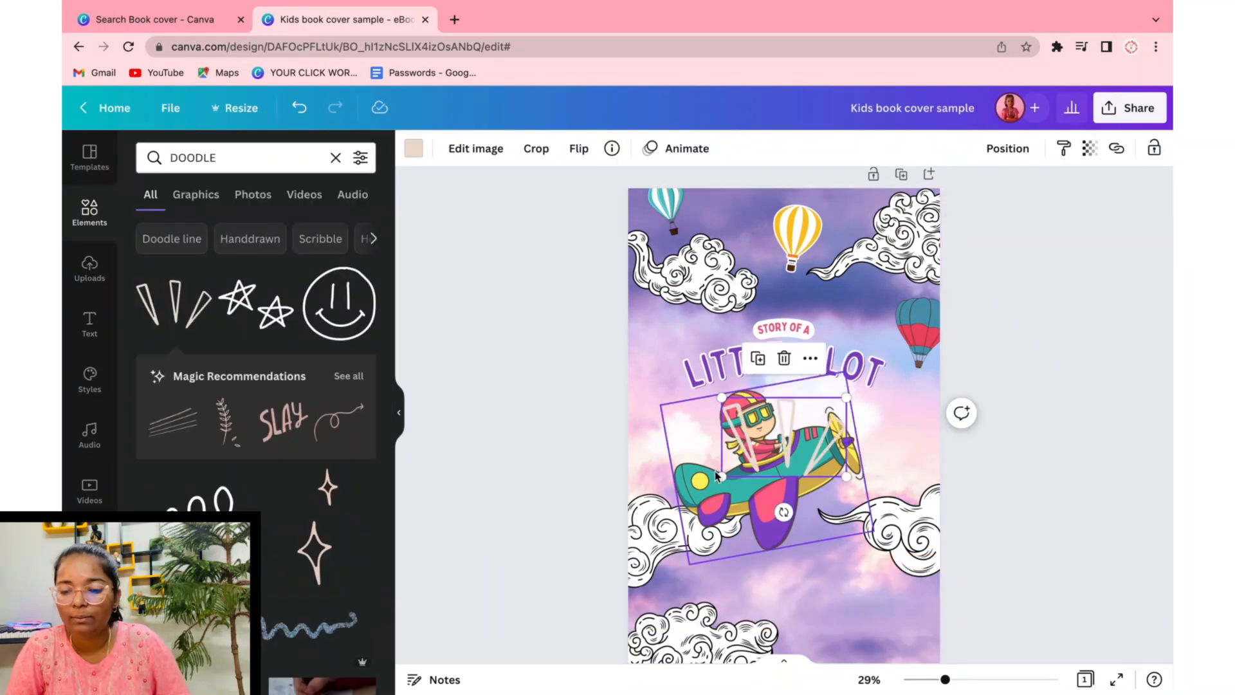
left_click_drag(721, 478, 760, 422)
mouse_move(797, 478)
left_mouse_down()
mouse_move(780, 474)
mouse_move(841, 471)
mouse_move(719, 375)
left_mouse_up()
mouse_move(629, 347)
left_mouse_down()
mouse_move(682, 331)
mouse_move(671, 347)
left_mouse_up()
Colour the three-stroke burst doodle white and fit it close to the start of the title.
left_click(415, 149)
left_click(243, 274)
left_click(703, 367)
left_click(544, 354)
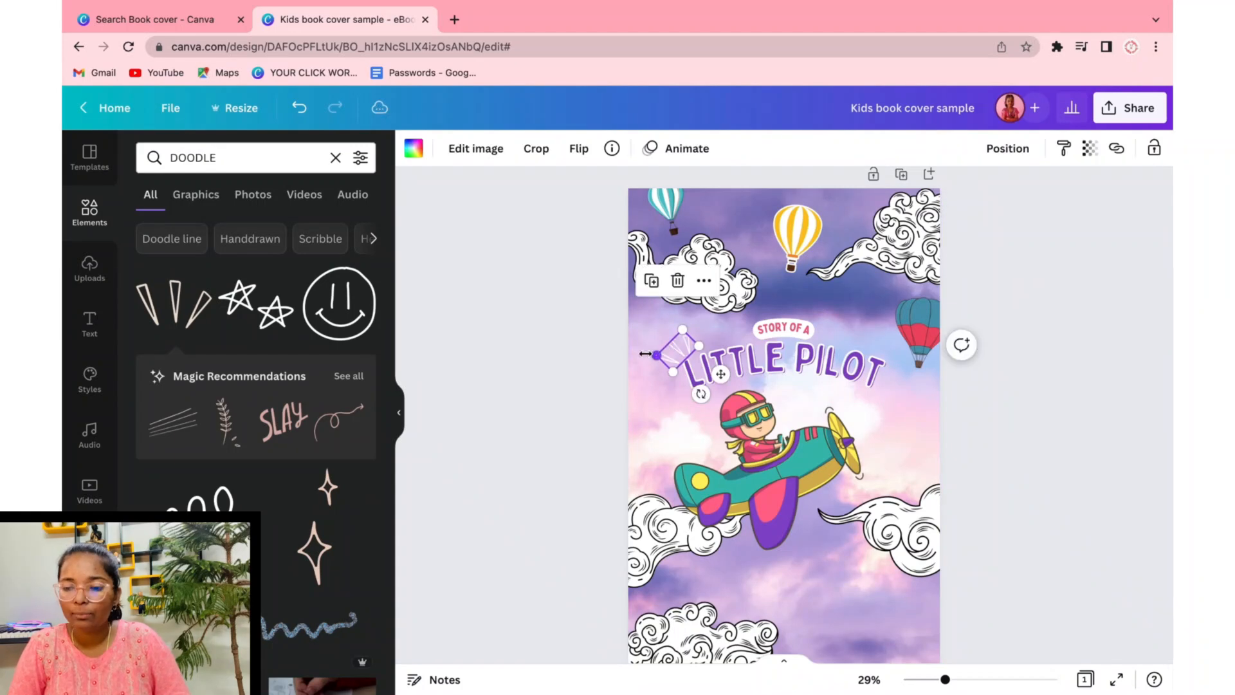
left_click(610, 393)
scroll(1109, 492, "down", 1)
scroll(1109, 492, "down", 2, "ctrl")
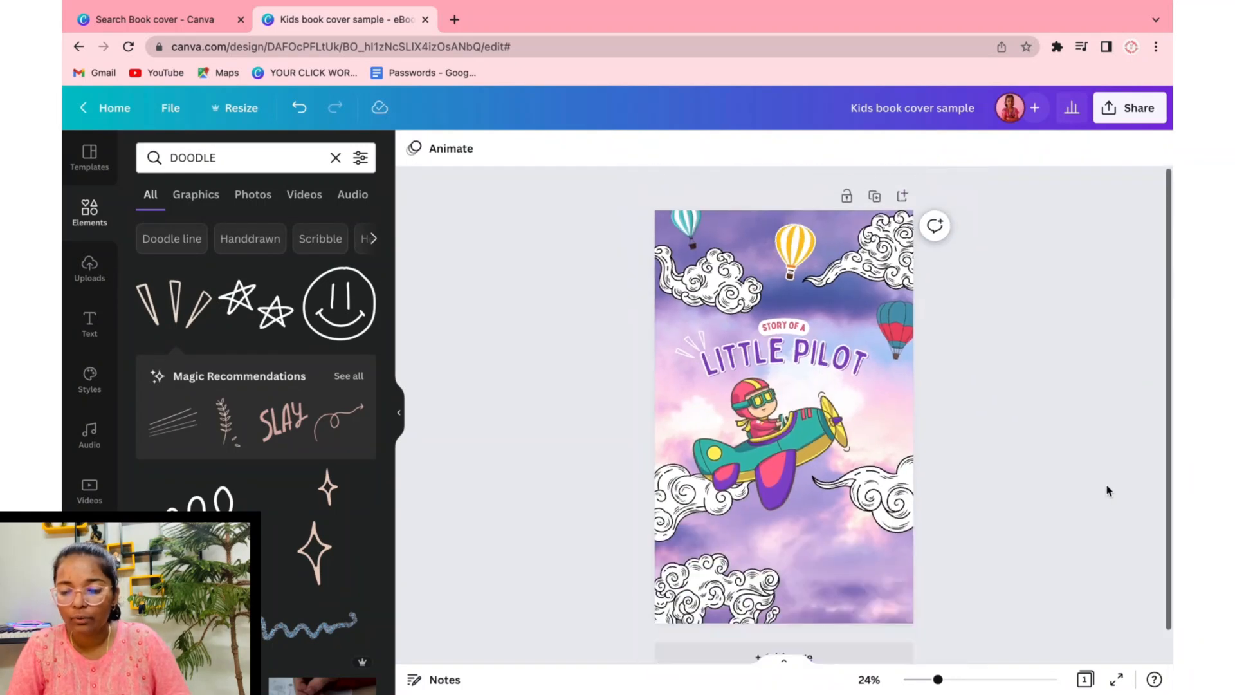
scroll(286, 404, "down", 5)
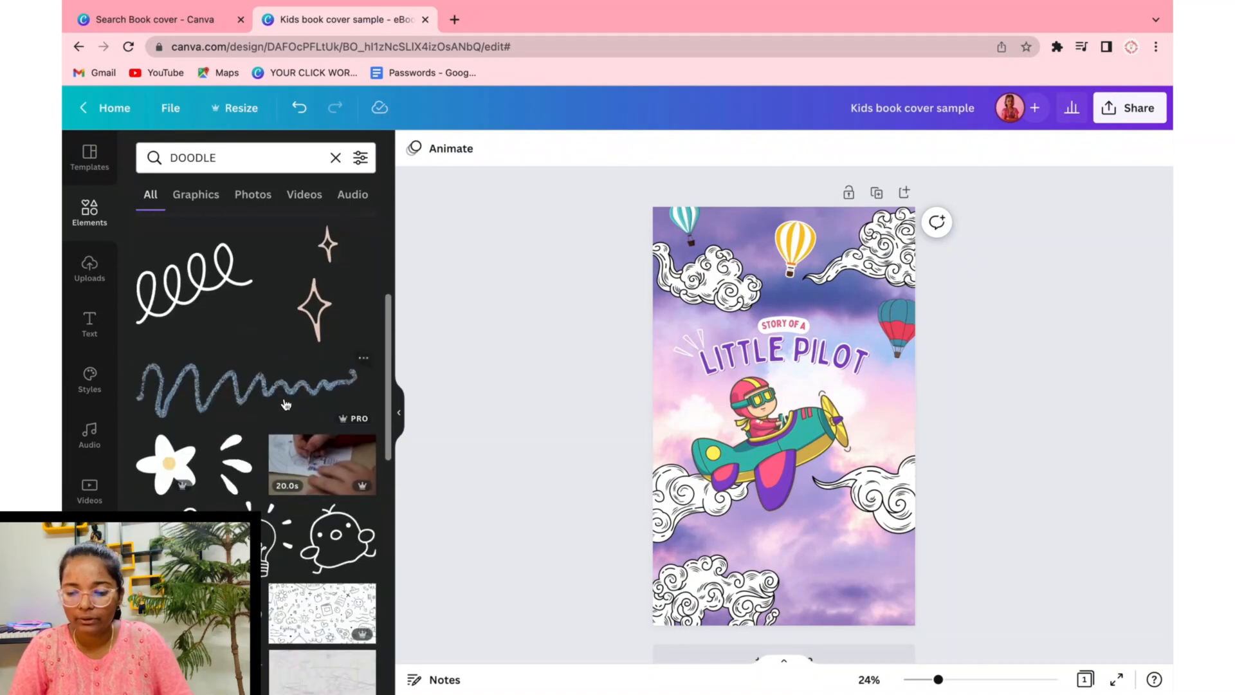
scroll(286, 404, "up", 6)
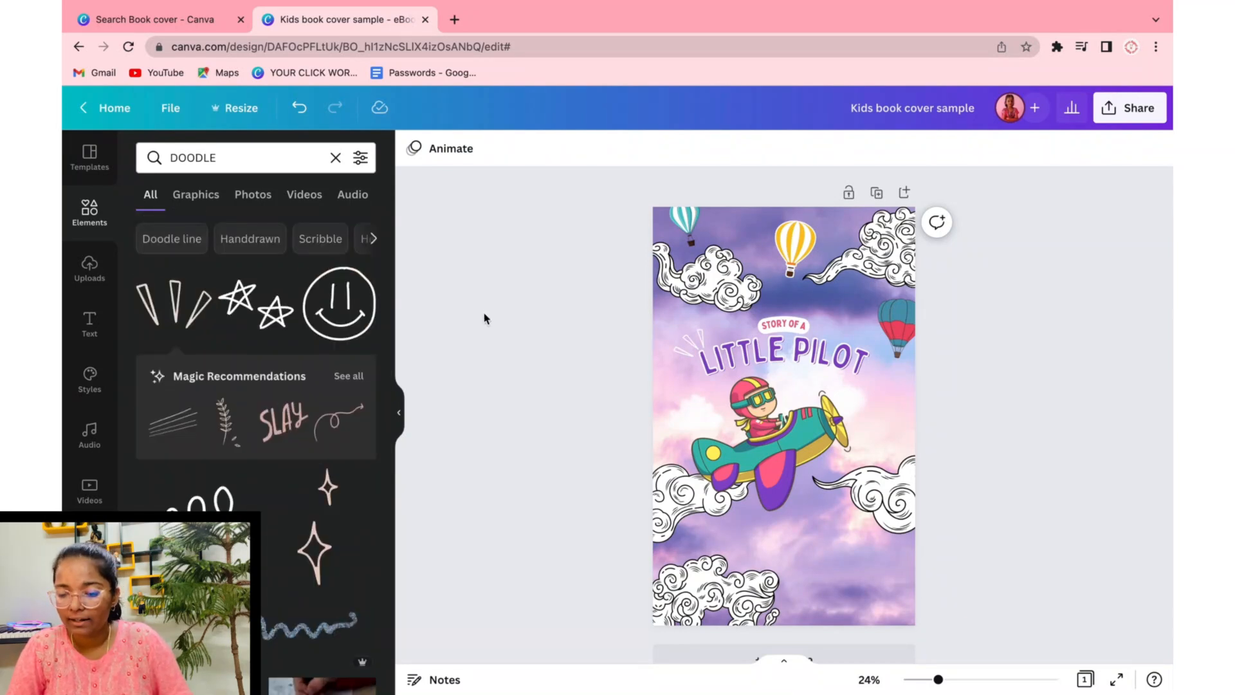
double_click(205, 158)
key("BackSpace")
Add a heading with the author's byline and place it small in the cover's lower right corner.
left_click(90, 323)
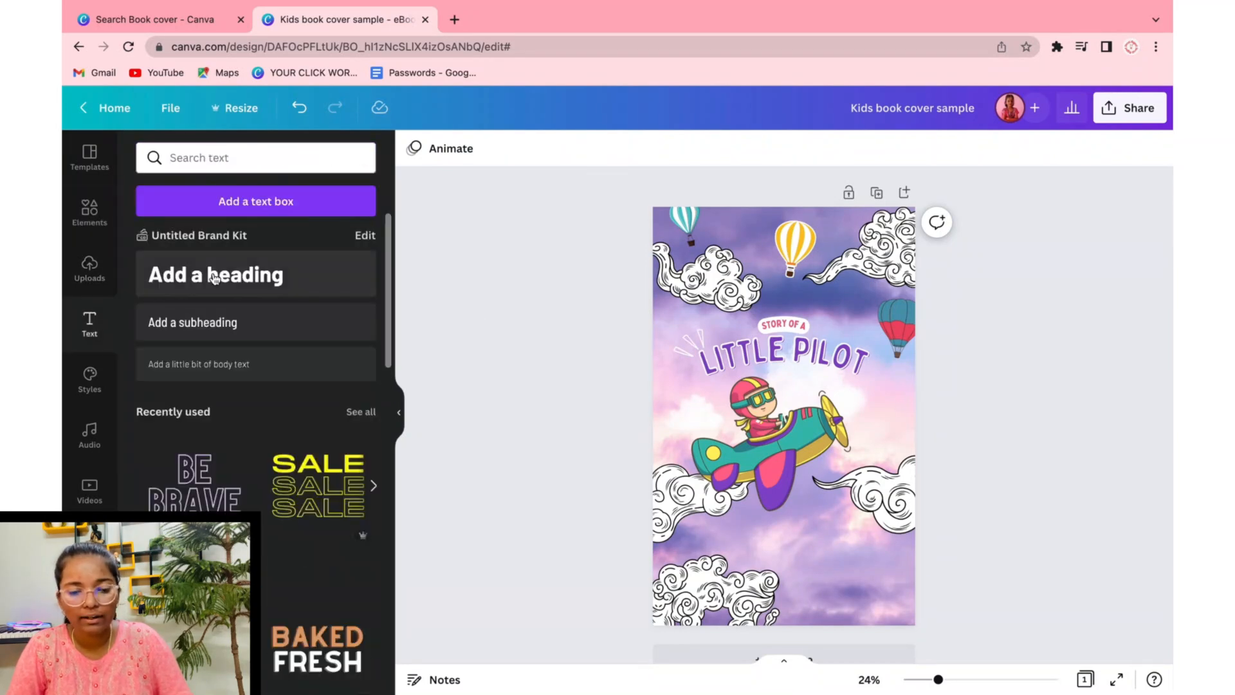
left_click(191, 273)
key("BackSpace")
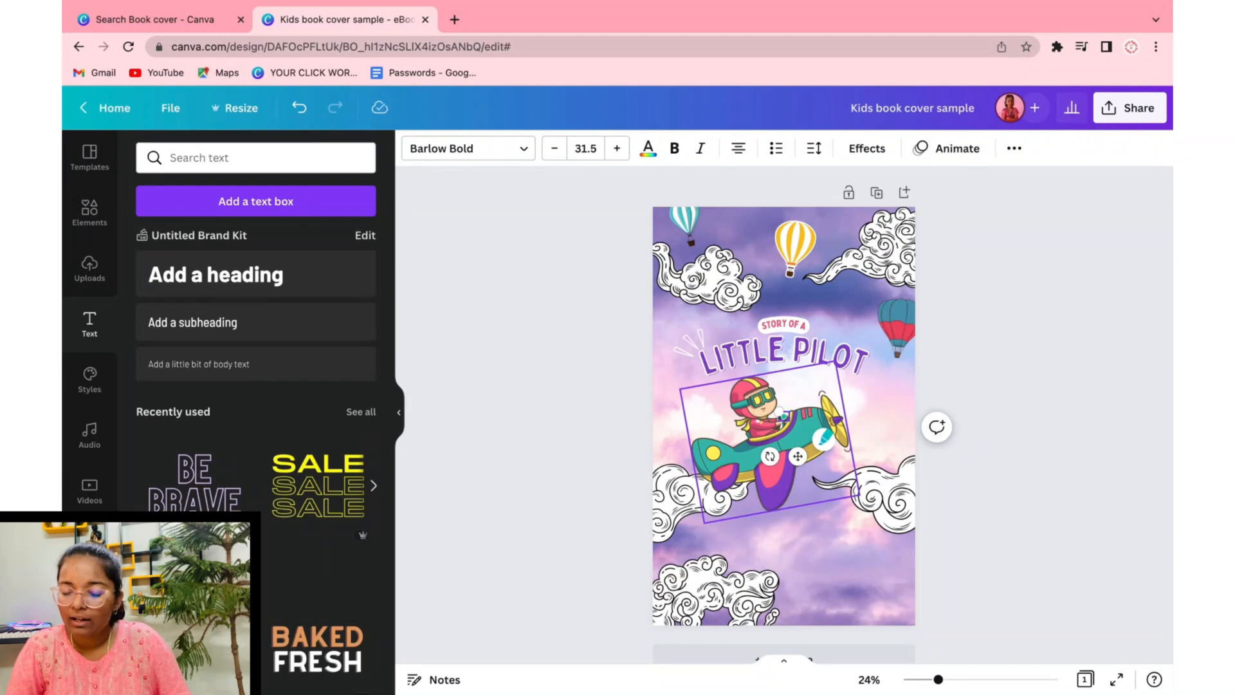
left_click_drag(798, 456, 887, 597)
left_click(985, 463)
left_click(986, 484)
left_click(866, 595)
Search the elements for "author" and look through the matching graphics.
left_click(90, 210)
left_click(249, 157)
type("author")
key("Return")
scroll(228, 382, "down", 2)
left_click(196, 194)
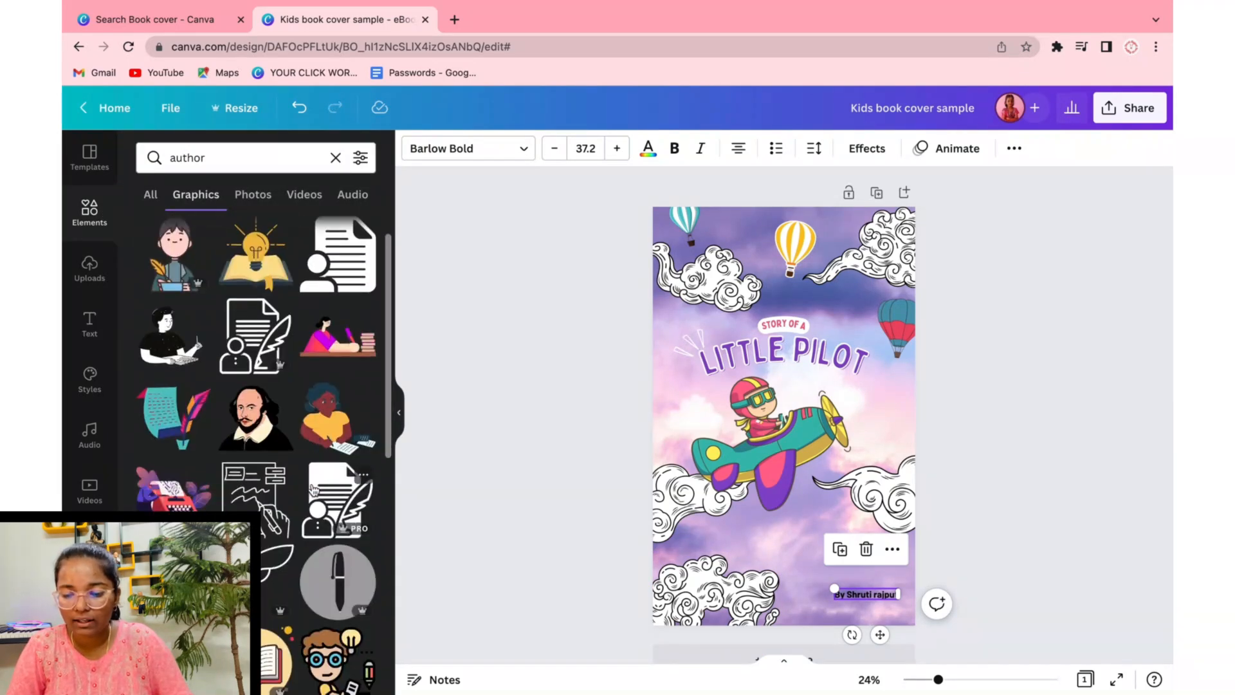
scroll(312, 490, "down", 5)
Search the graphics for "pen", add the feather quill, and place it small above the start of the author byline.
type("pen")
key("Return")
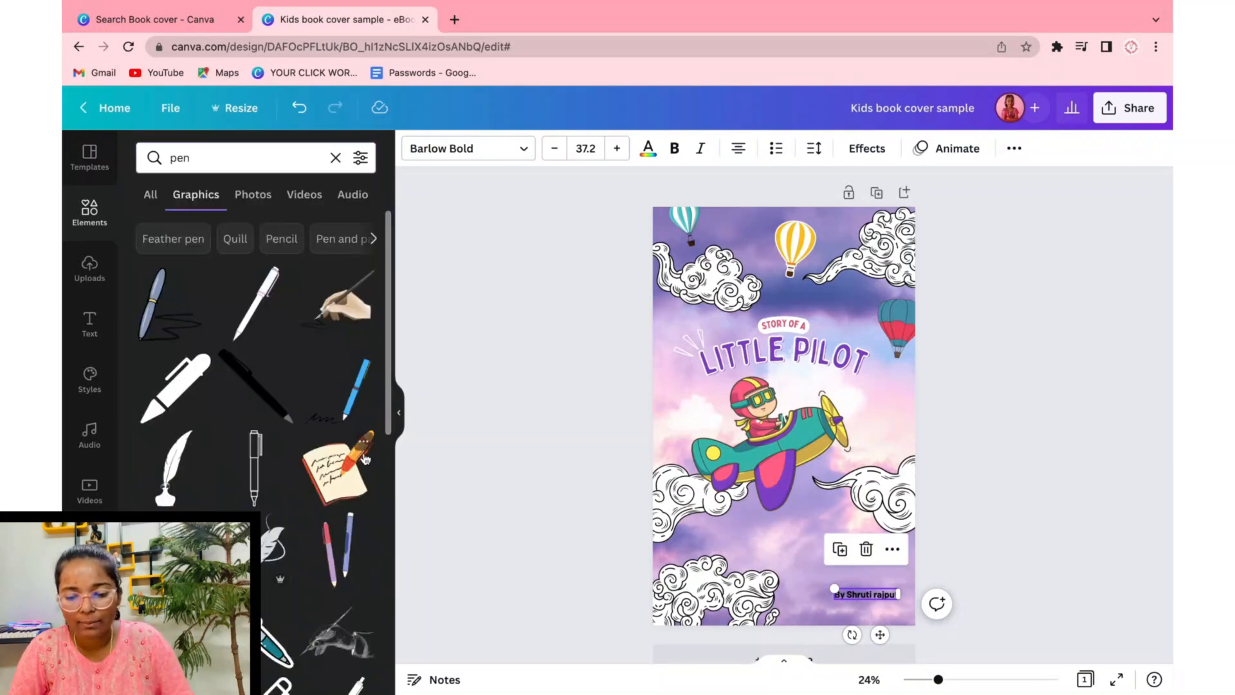
scroll(262, 411, "down", 2)
left_click(262, 435)
left_click_drag(837, 348, 834, 582)
scroll(835, 582, "up", 3)
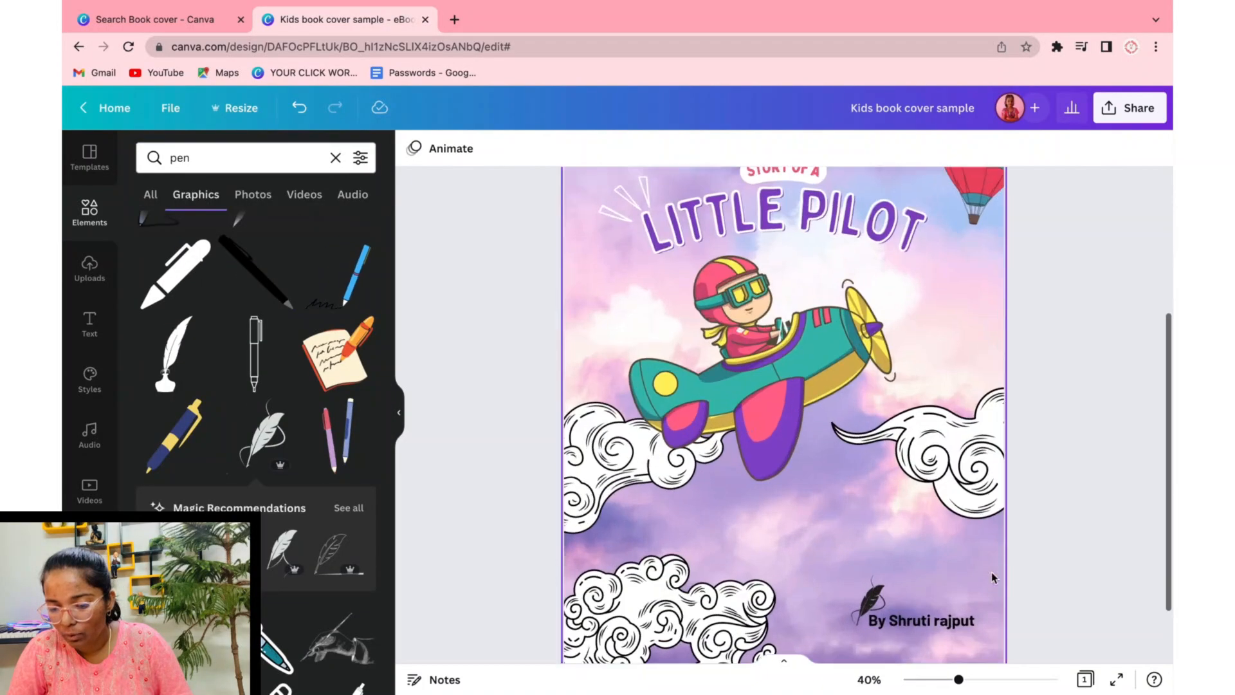
scroll(849, 553, "down", 1)
left_click_drag(872, 544, 872, 545)
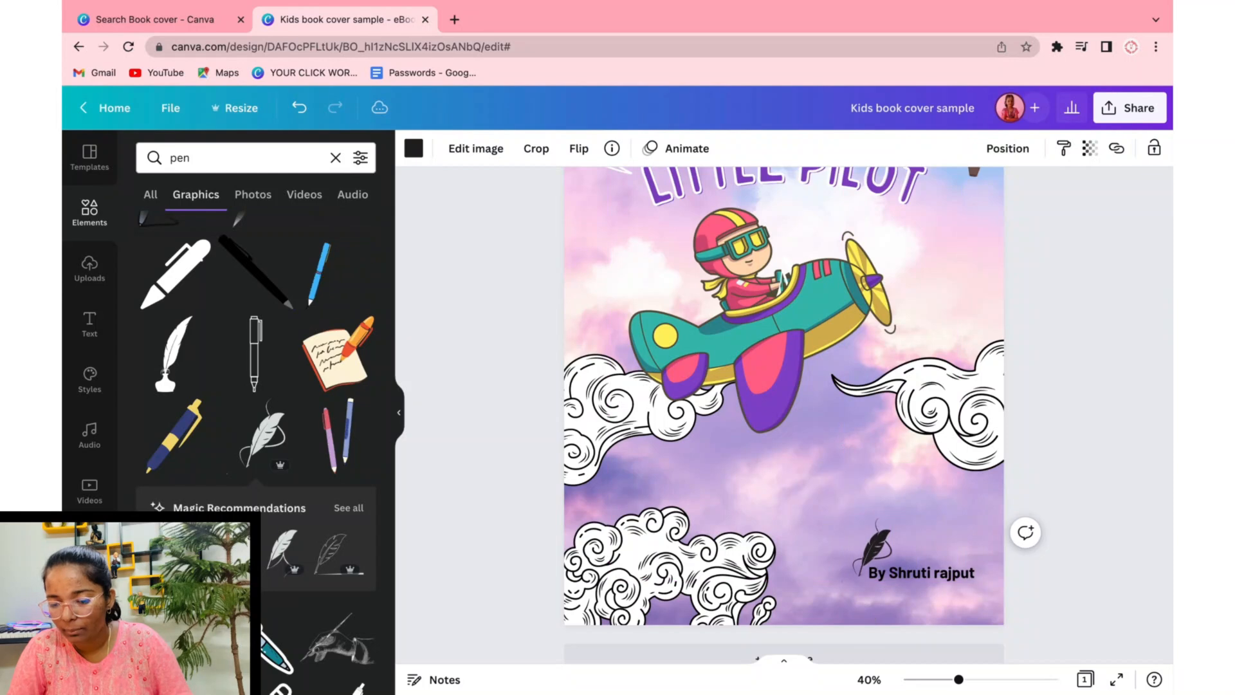
Colour the feather quill white and the author byline yellow.
left_click(414, 149)
left_click(232, 273)
left_click(914, 573)
left_click(648, 151)
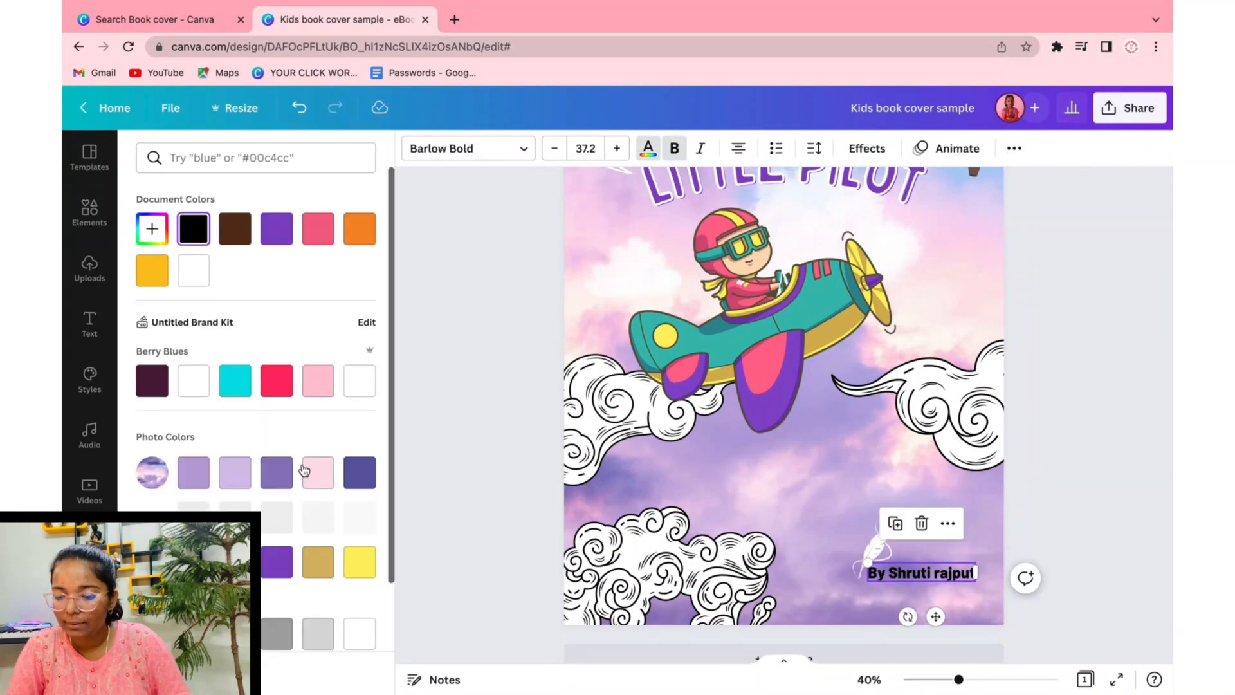
left_click(359, 561)
Apply the Splice effect to the author byline and change the effect's colour.
left_click(866, 148)
left_click(253, 347)
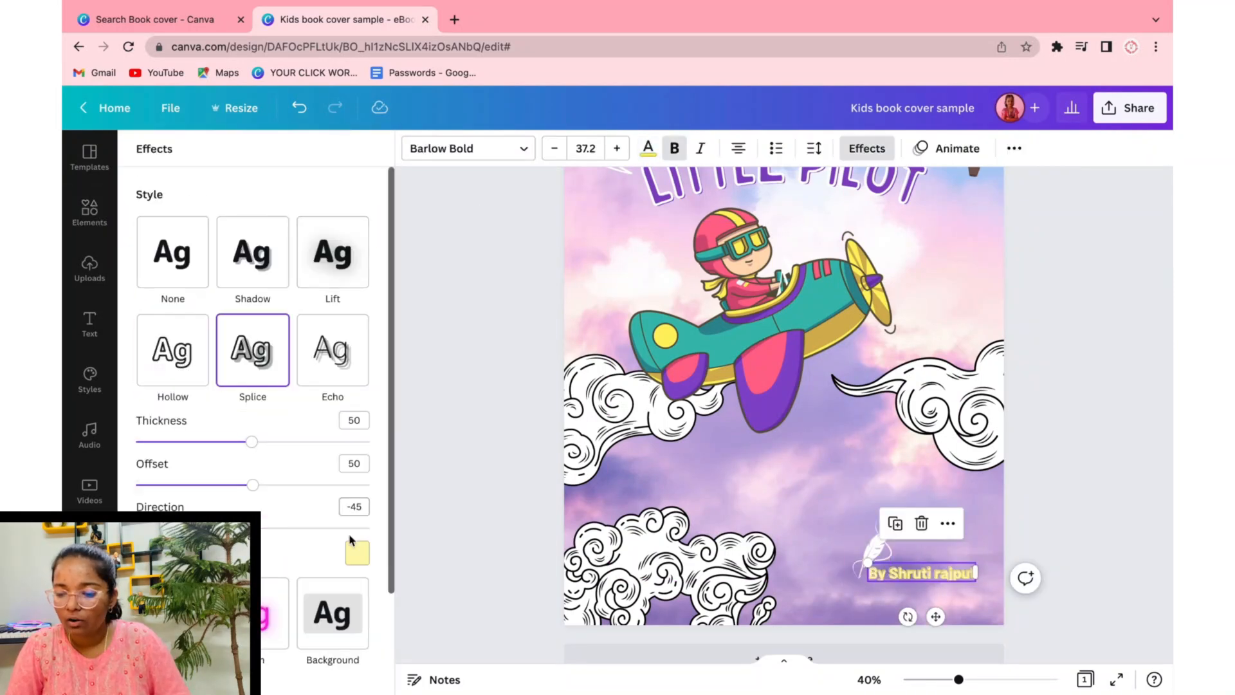
left_click(354, 549)
left_click(339, 444)
left_click(479, 444)
scroll(479, 444, "down", 5)
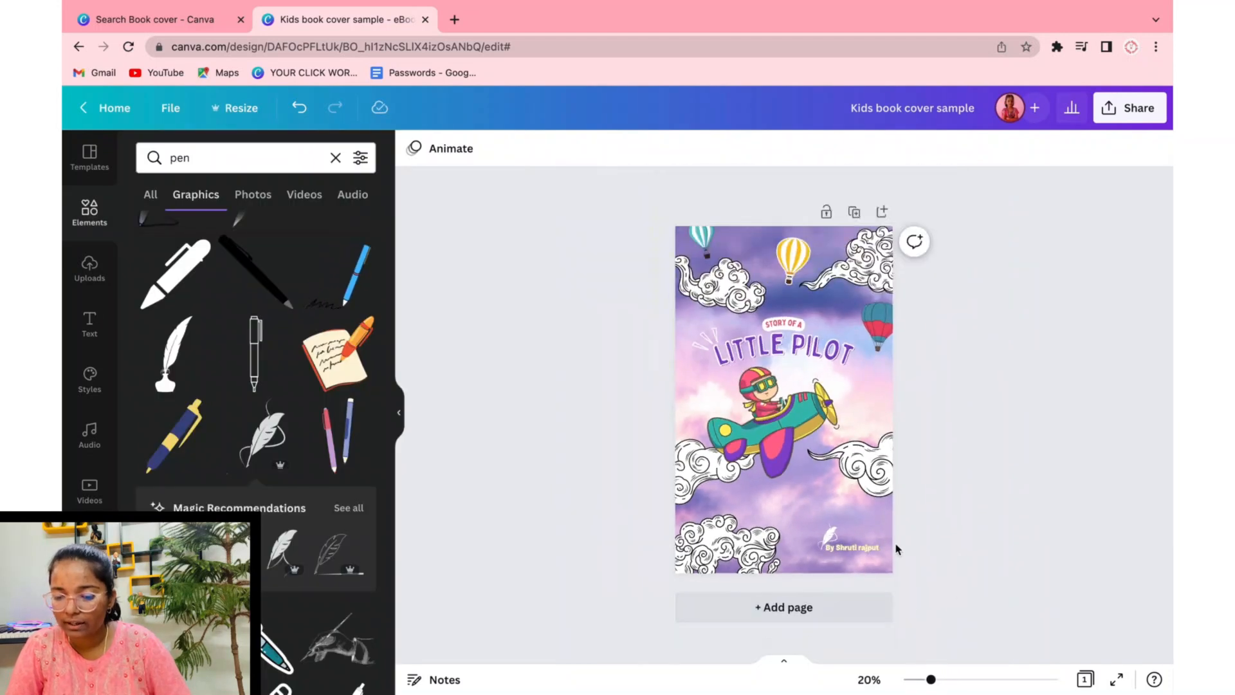
Place a fluffy white cloud in the cover's lower right corner, layered behind the quill and the author byline.
left_click_drag(843, 385, 871, 558)
left_click_drag(830, 529, 851, 537)
left_click(1008, 149)
left_click(971, 412)
Colour the feather quill gold.
left_click(835, 537)
left_click(414, 148)
left_click(318, 561)
Colour the author byline dark indigo and apply the Lift effect to it.
left_click(854, 547)
left_click(648, 149)
left_click(867, 149)
left_click(331, 251)
left_click(1013, 367)
Adjust the size and position of the fluffy cloud so it sits behind the quill and the author byline.
left_click(879, 496)
scroll(880, 498, "down", 1)
left_click_drag(879, 497, 882, 472)
left_click_drag(852, 522, 878, 522)
left_click(966, 541)
left_click(398, 412)
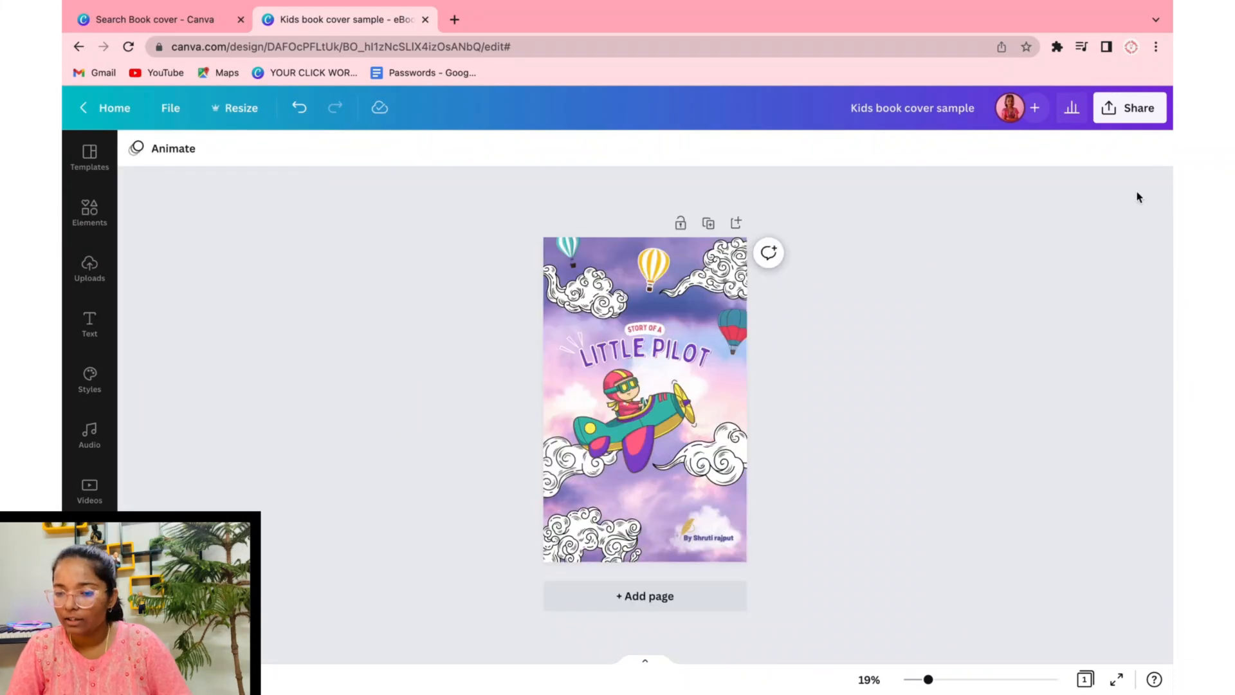
Download the cover as a PNG at size 1.
left_click(1112, 109)
left_click(932, 461)
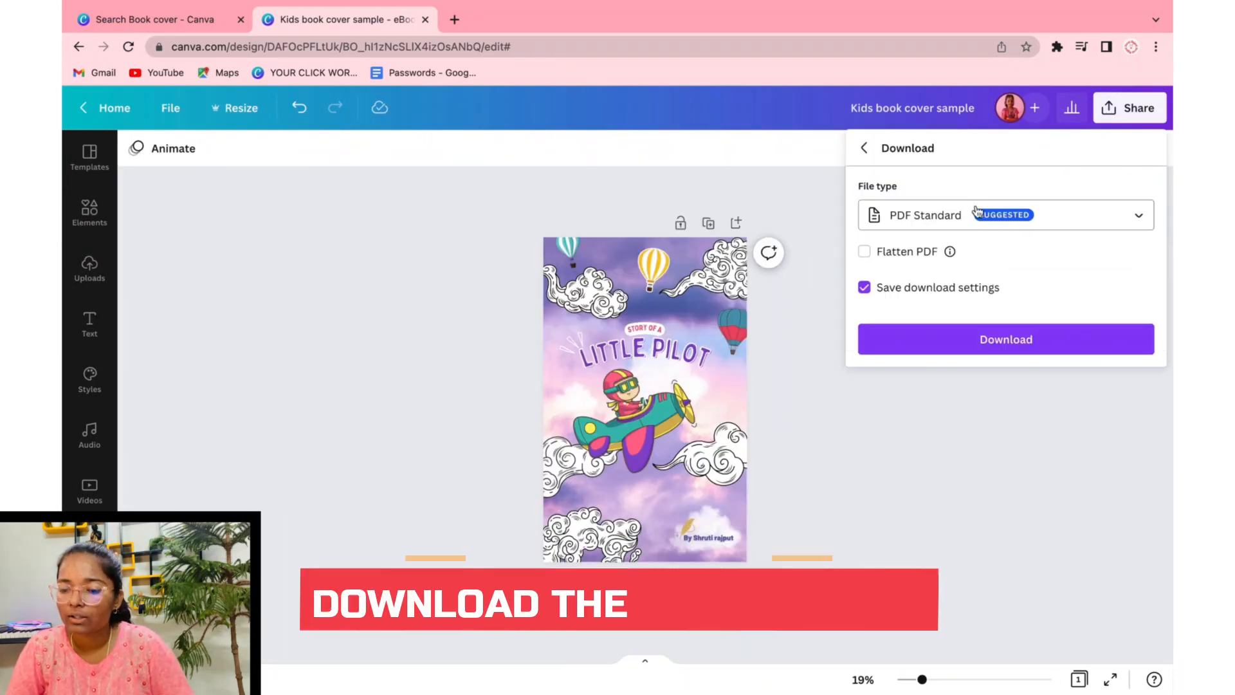
left_click(979, 214)
left_click(940, 324)
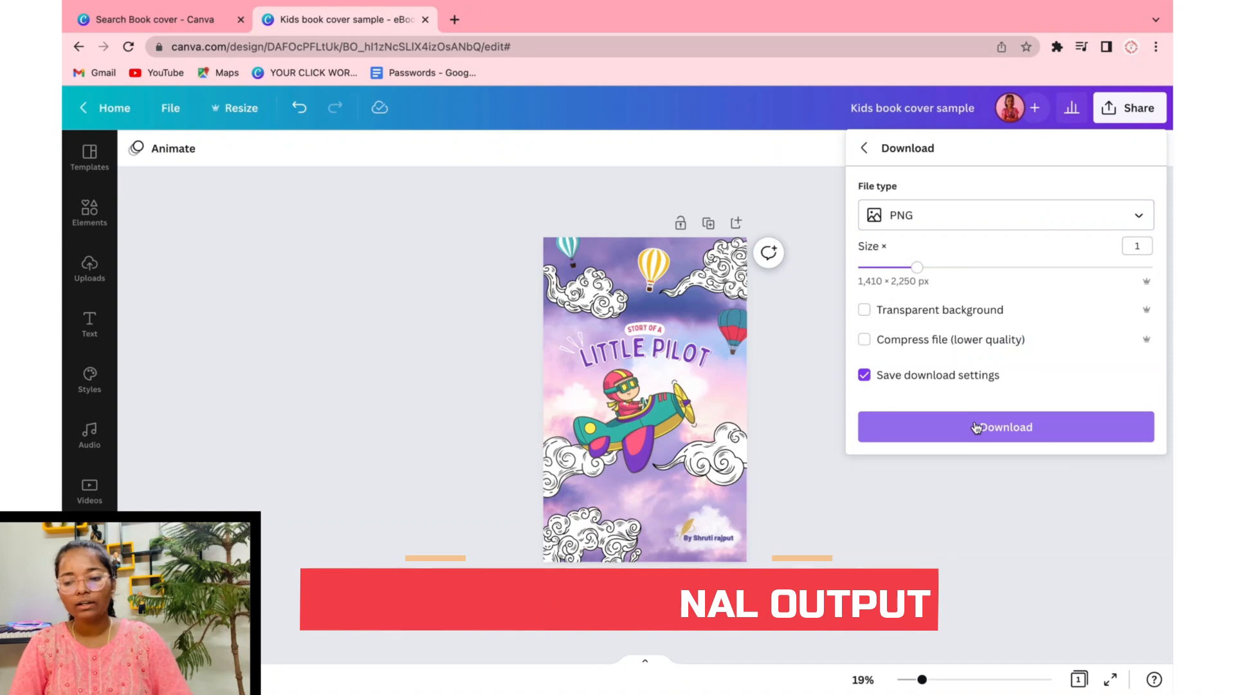
left_click(976, 428)
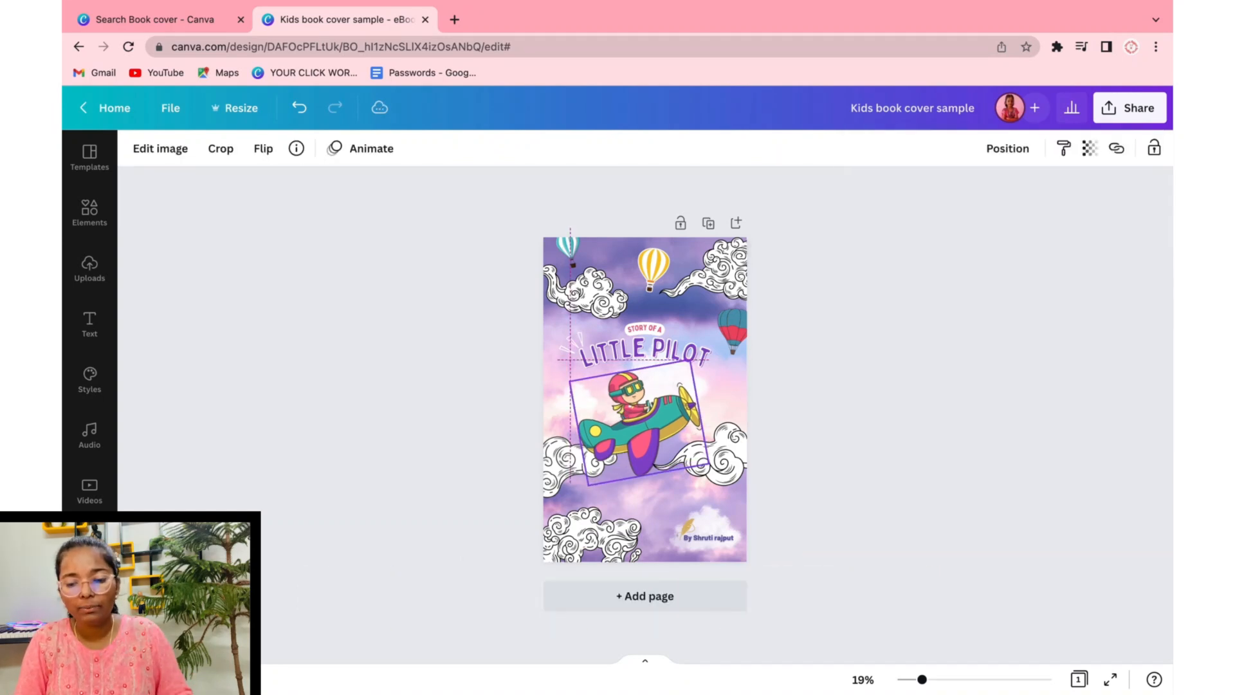
Nudge the pilot plane slightly to the right and download the cover again.
left_click(639, 409)
left_click(902, 461)
left_click(1124, 106)
left_click(968, 459)
left_click(969, 438)
Add a second page and give it a teal green background.
left_click(636, 596)
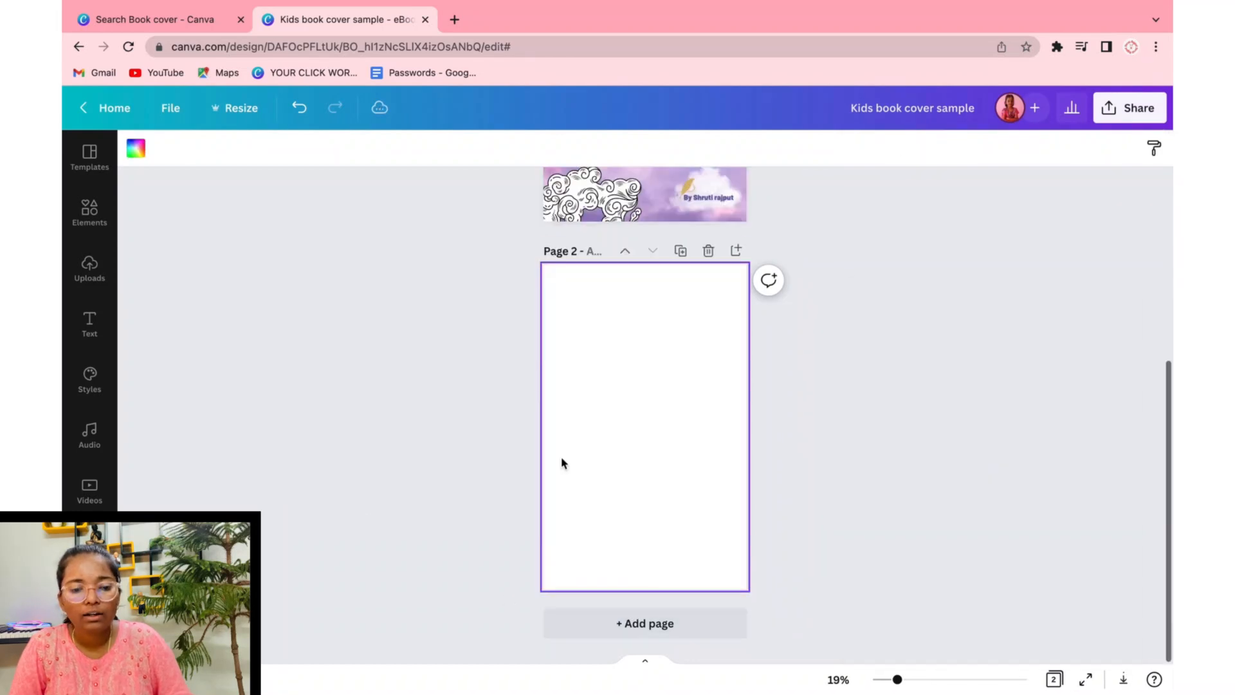
left_click(135, 148)
left_click(276, 562)
left_click(318, 562)
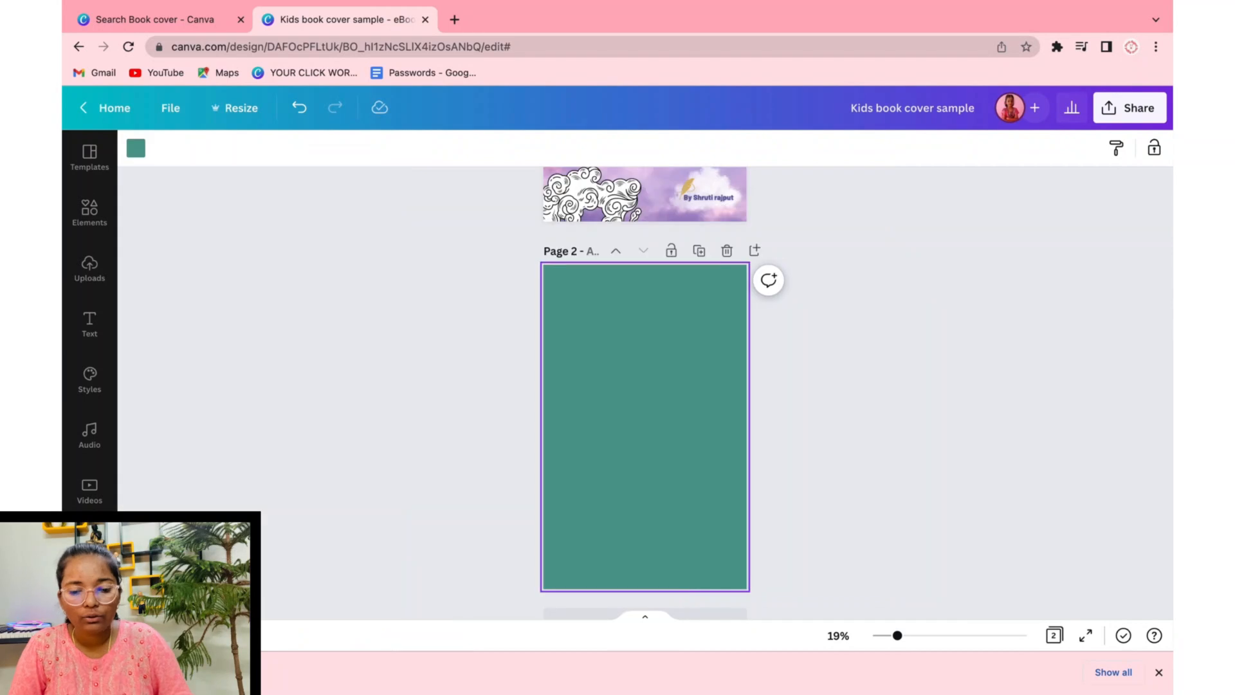
Place the downloaded cover image on page 2 and turn it into the Book 6 mockup from Smartmockups.
left_click_drag(270, 672, 693, 357)
left_click(1161, 682)
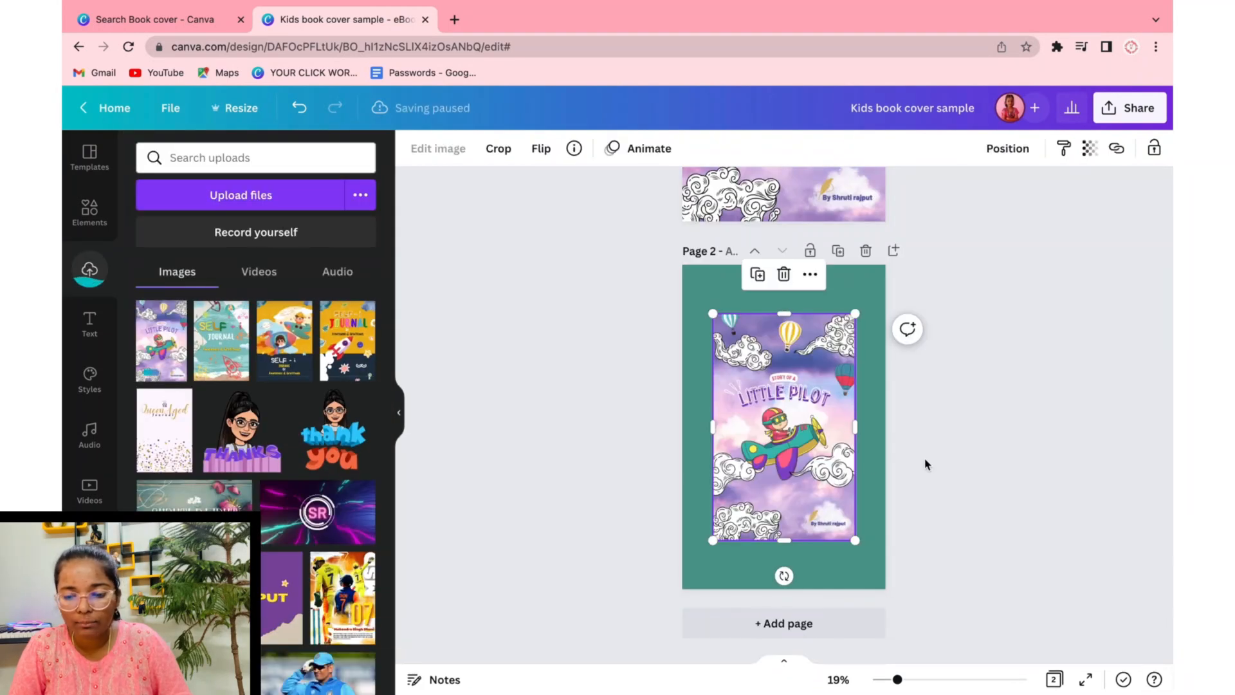
left_click(449, 148)
left_click(180, 283)
scroll(257, 450, "down", 15)
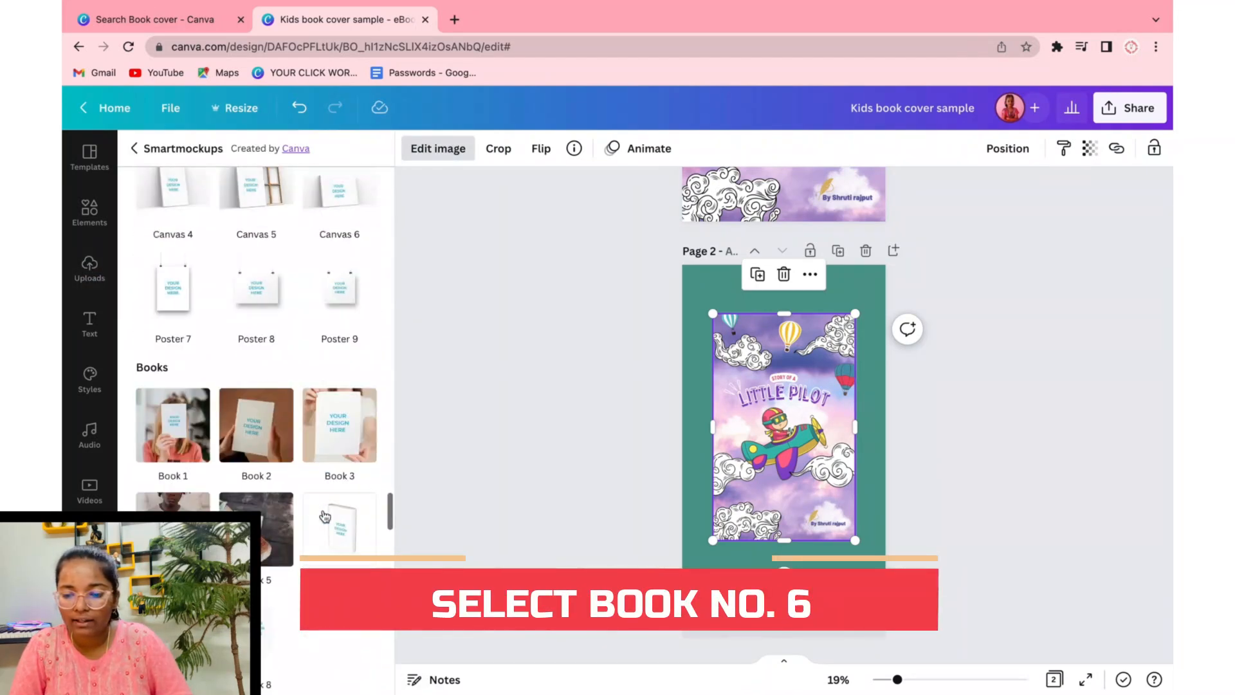
left_click(334, 497)
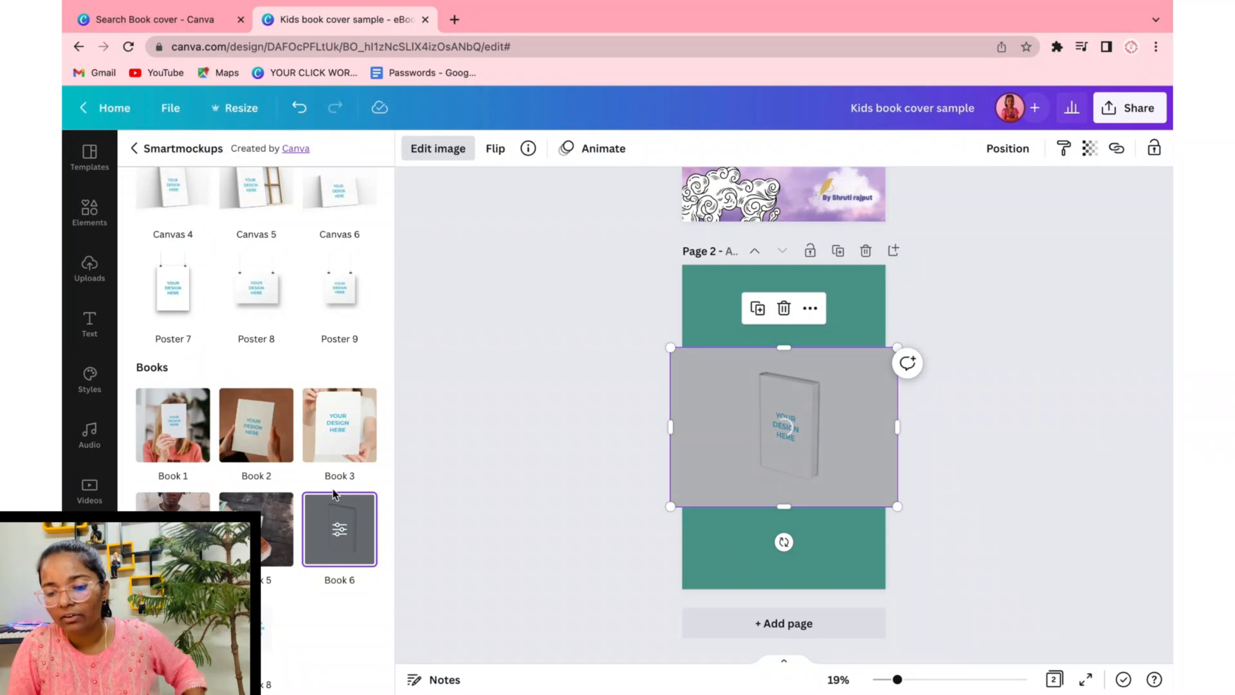
left_click(620, 529)
left_click(827, 424)
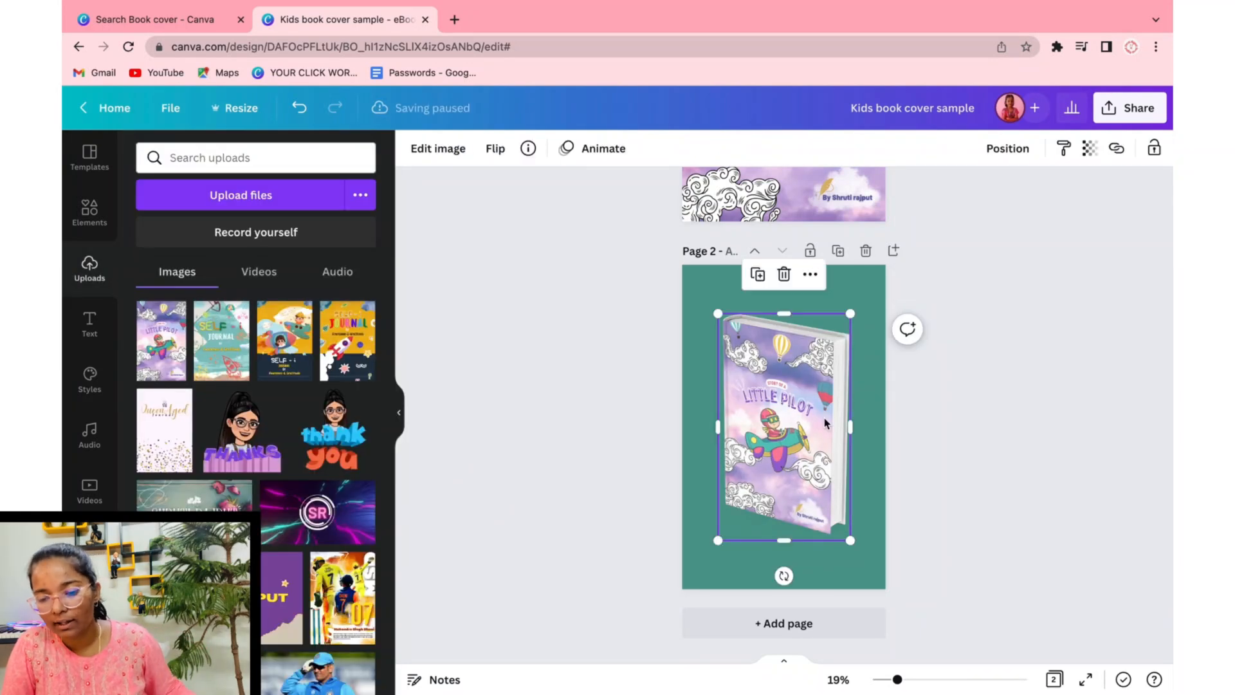
Enlarge the book mockup so it fills most of page 2.
left_click_drag(849, 314, 862, 295)
left_click_drag(718, 540, 703, 567)
left_click(1015, 420)
left_click(399, 421)
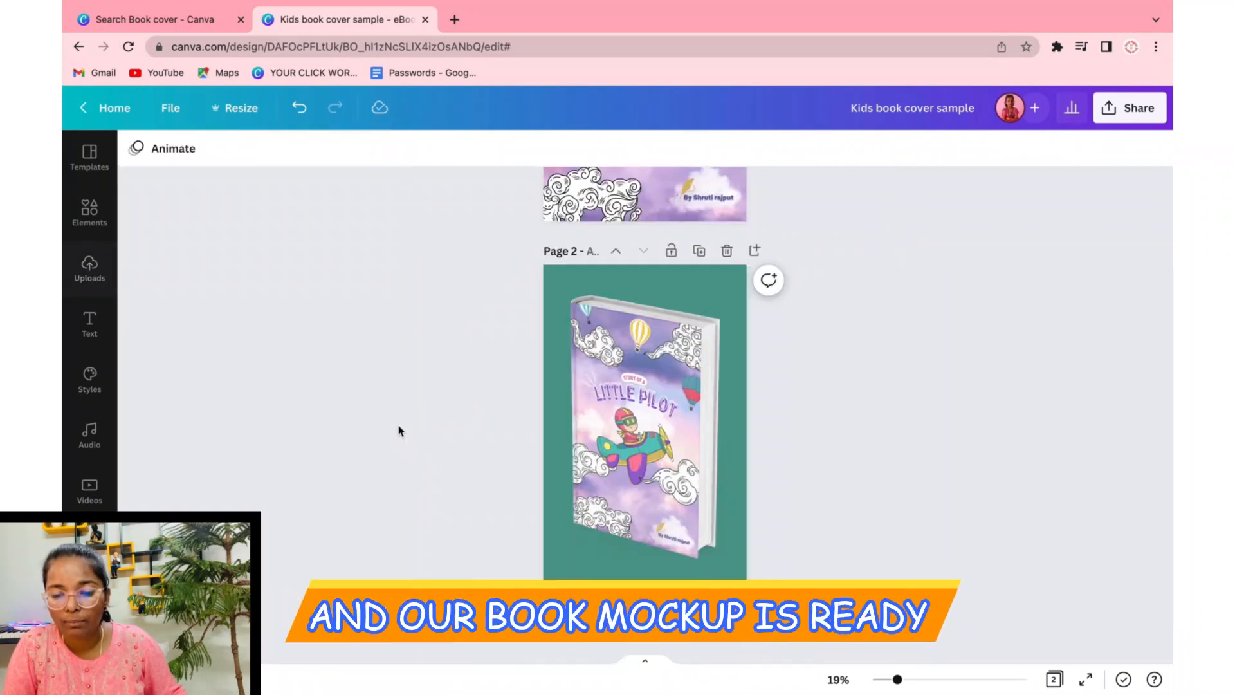
scroll(399, 431, "down", 3)
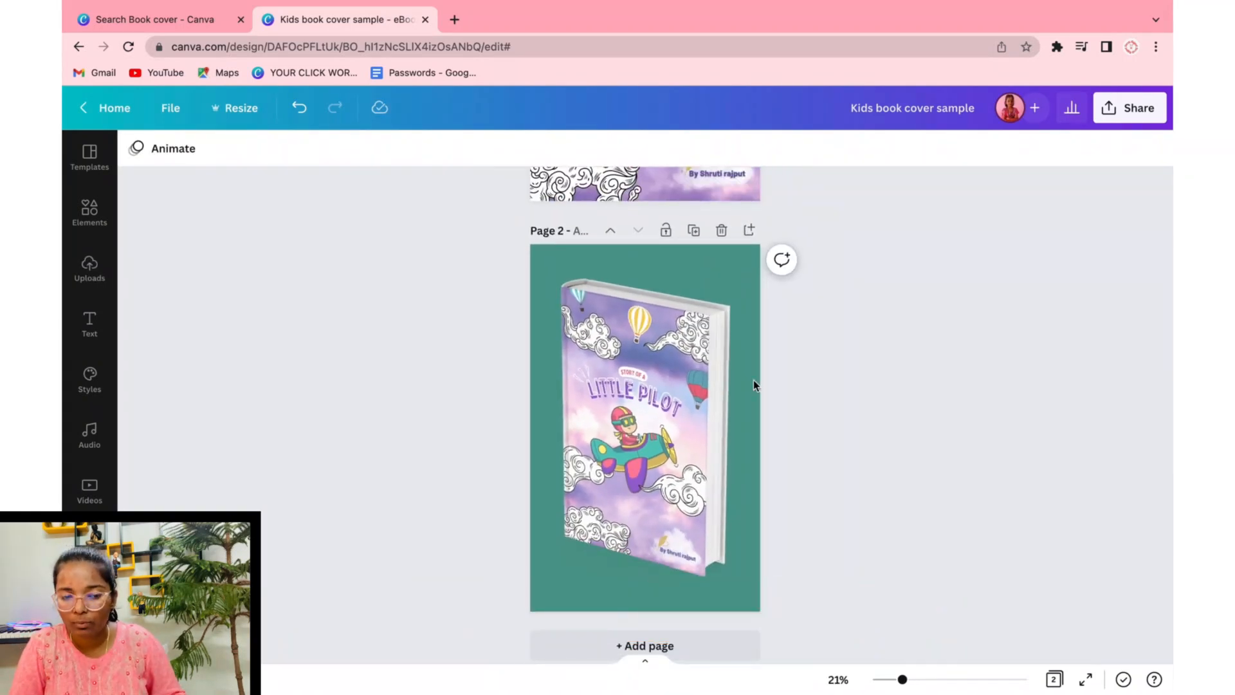
Add a square shape to page 2 and colour it purple.
left_click(70, 214)
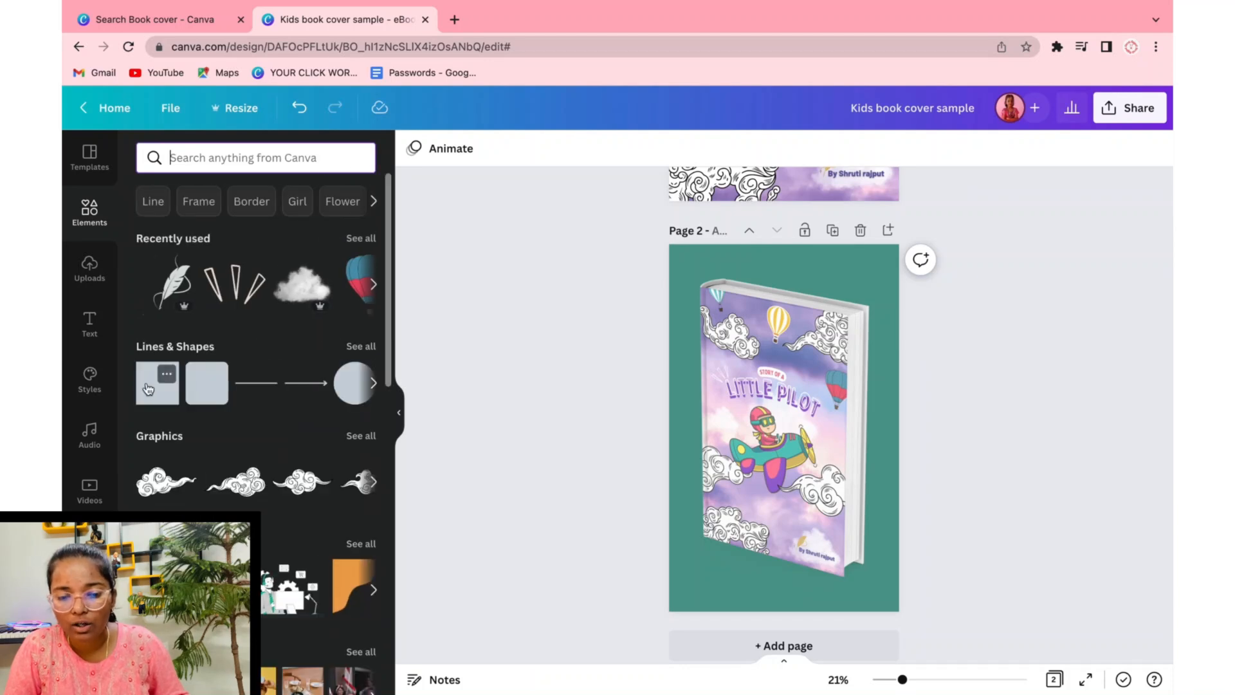
left_click(166, 373)
left_click(496, 148)
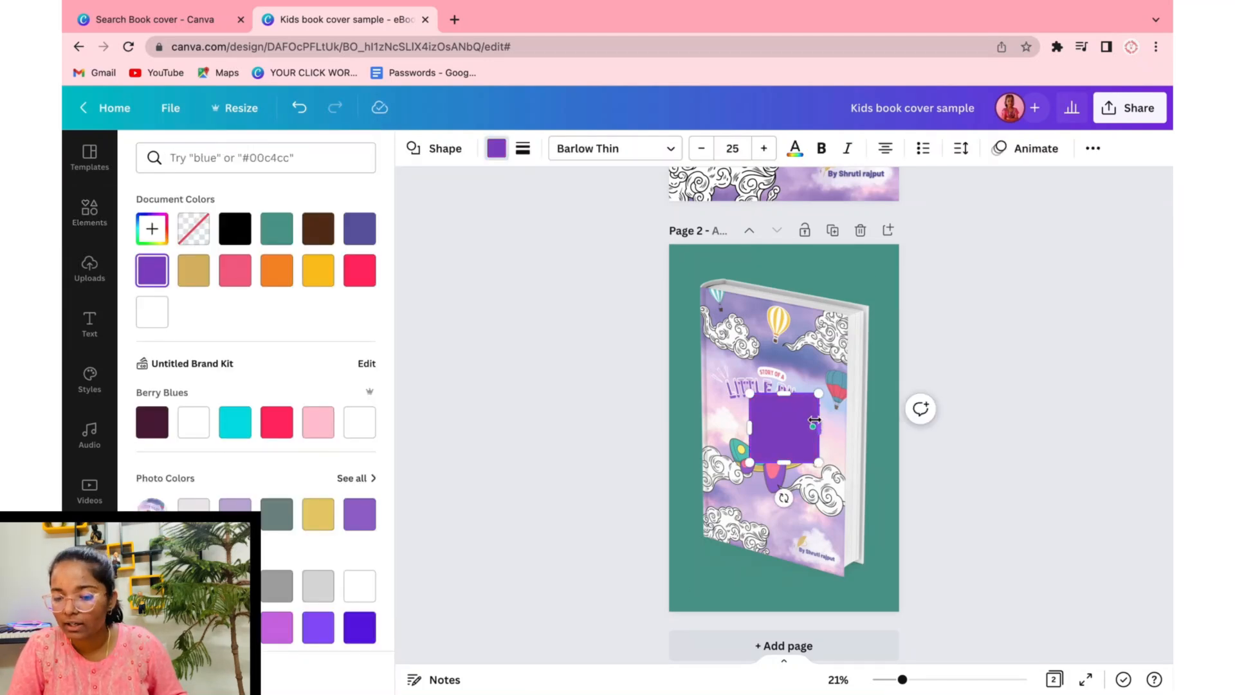
Enlarge and tilt the purple square so it fills the lower part of page 2 diagonally, behind the book mockup.
left_click_drag(654, 465, 654, 691)
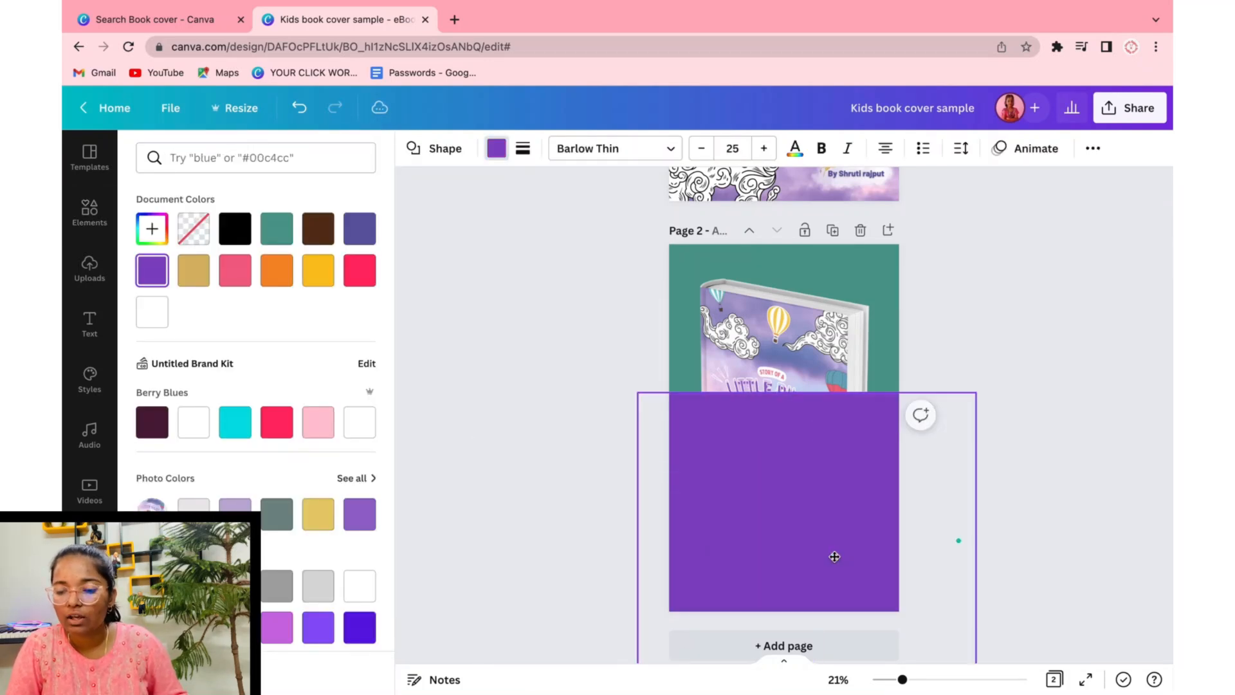
left_click_drag(700, 557, 821, 653)
scroll(822, 643, "down", 2)
left_click_drag(973, 548, 1028, 356)
left_click(1072, 262)
scroll(997, 386, "up", 3)
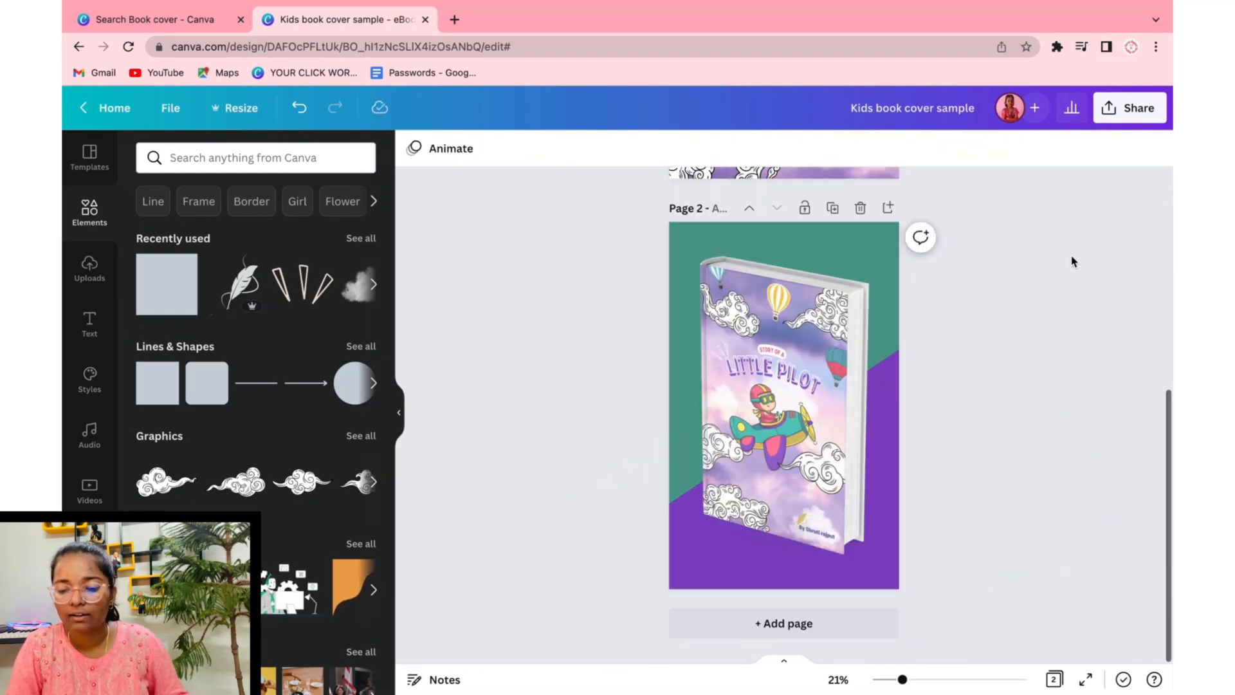